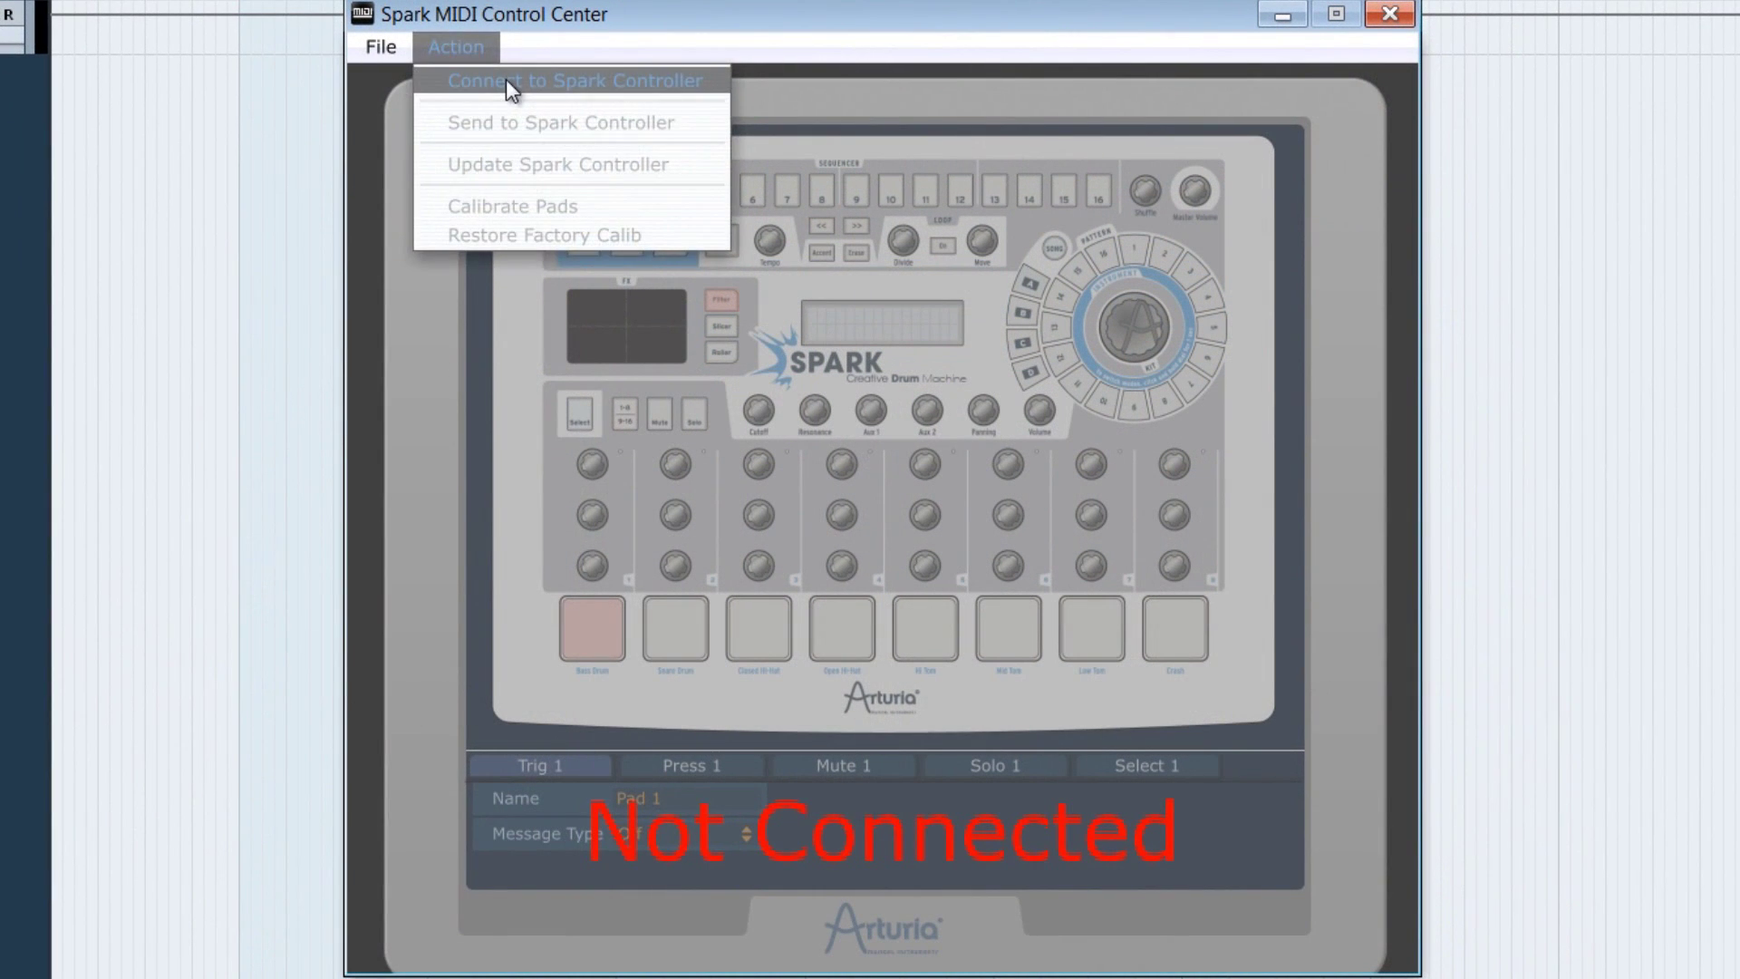
Connect the editor to the Spark controller and select the Bass Drum pad
{"action": "left_click", "coordinate": [506, 78]}
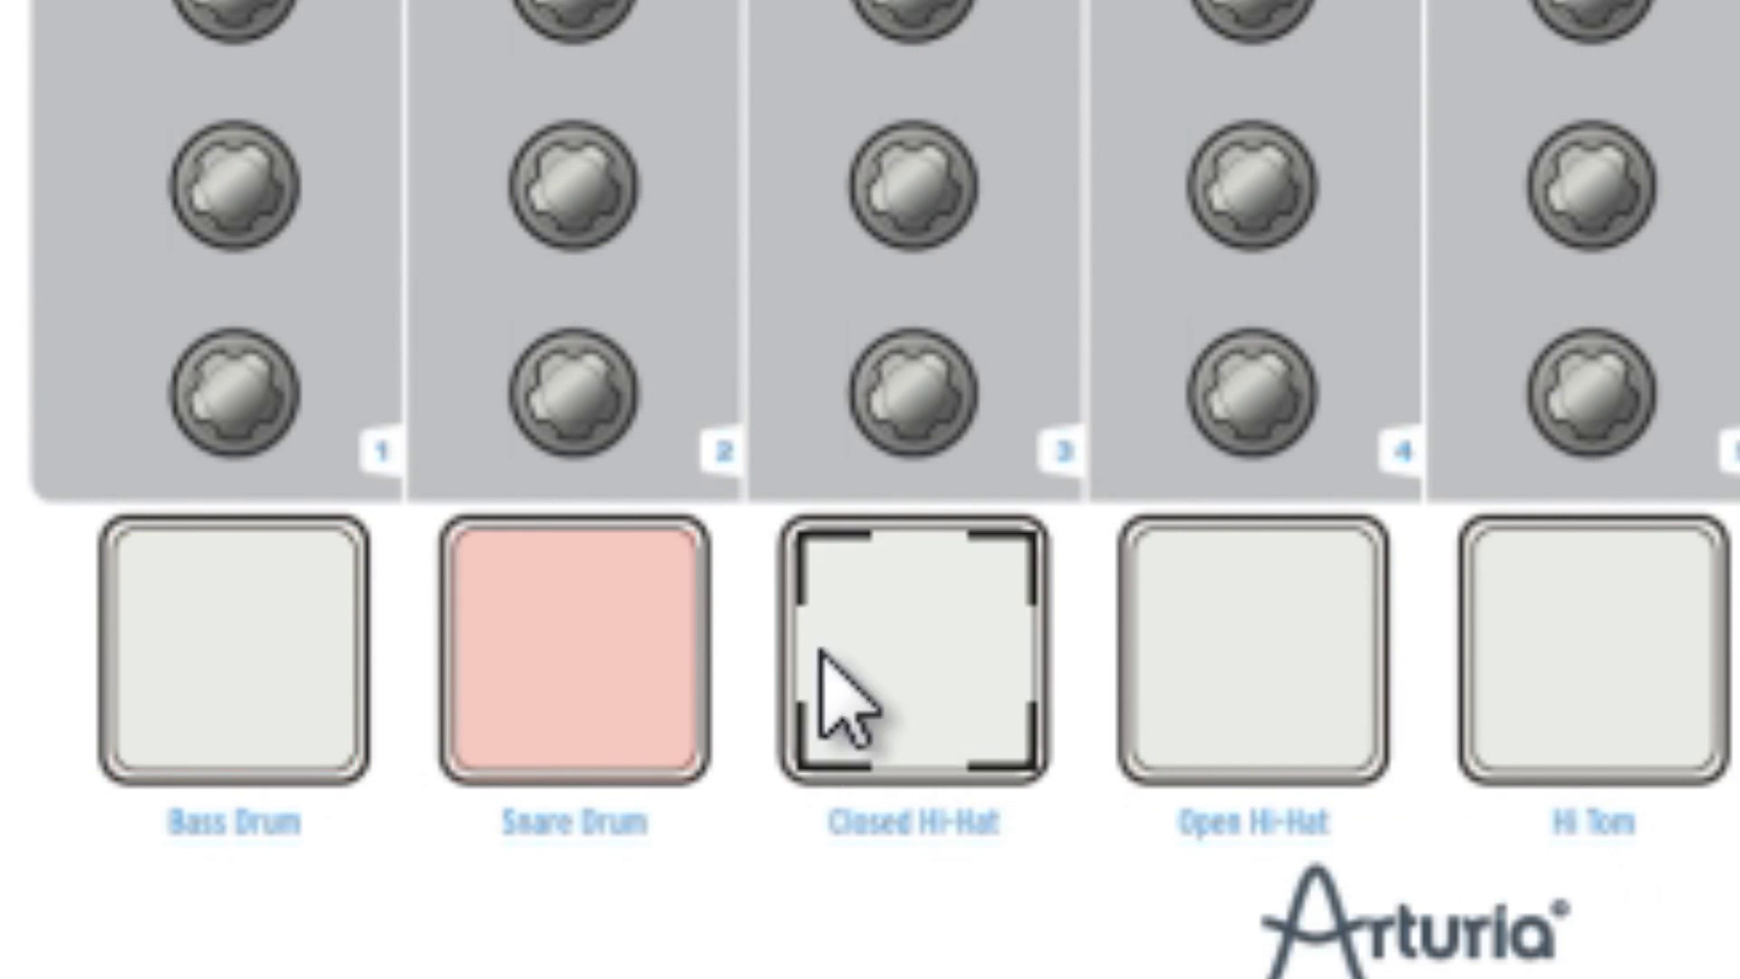
{"action": "left_click", "coordinate": [222, 670]}
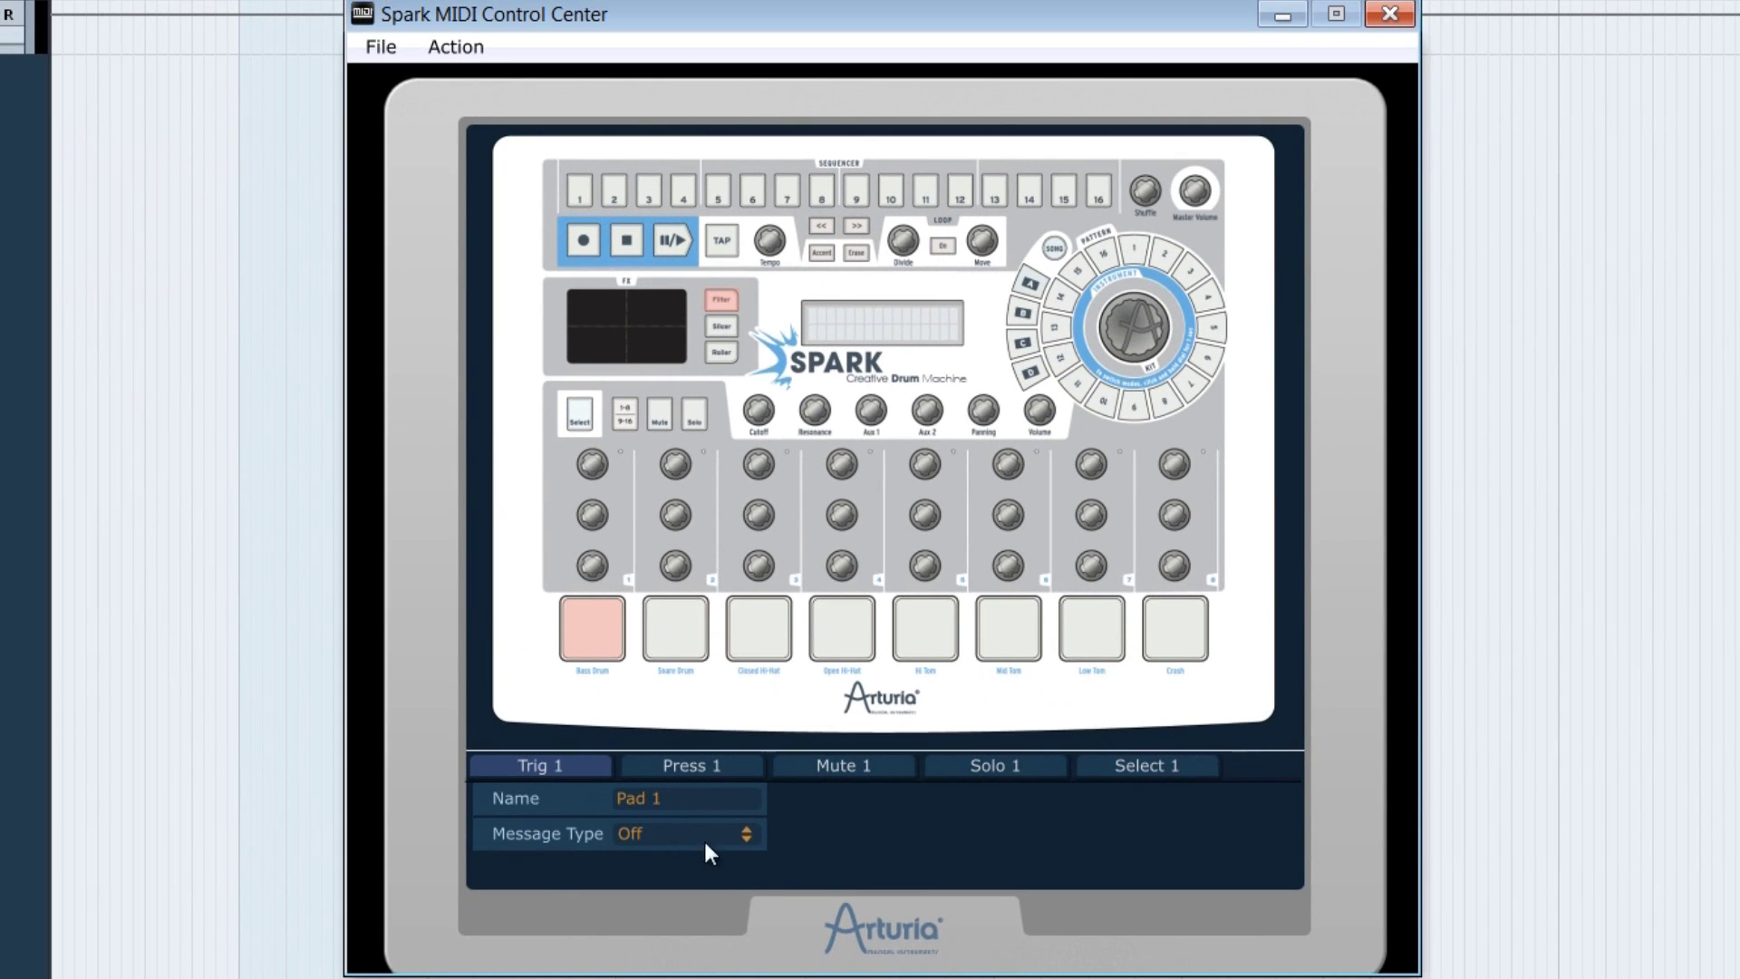
Make the Bass Drum pad send Note 36 - C1 in Gate mode and send it to the Spark
{"action": "left_click", "coordinate": [674, 833]}
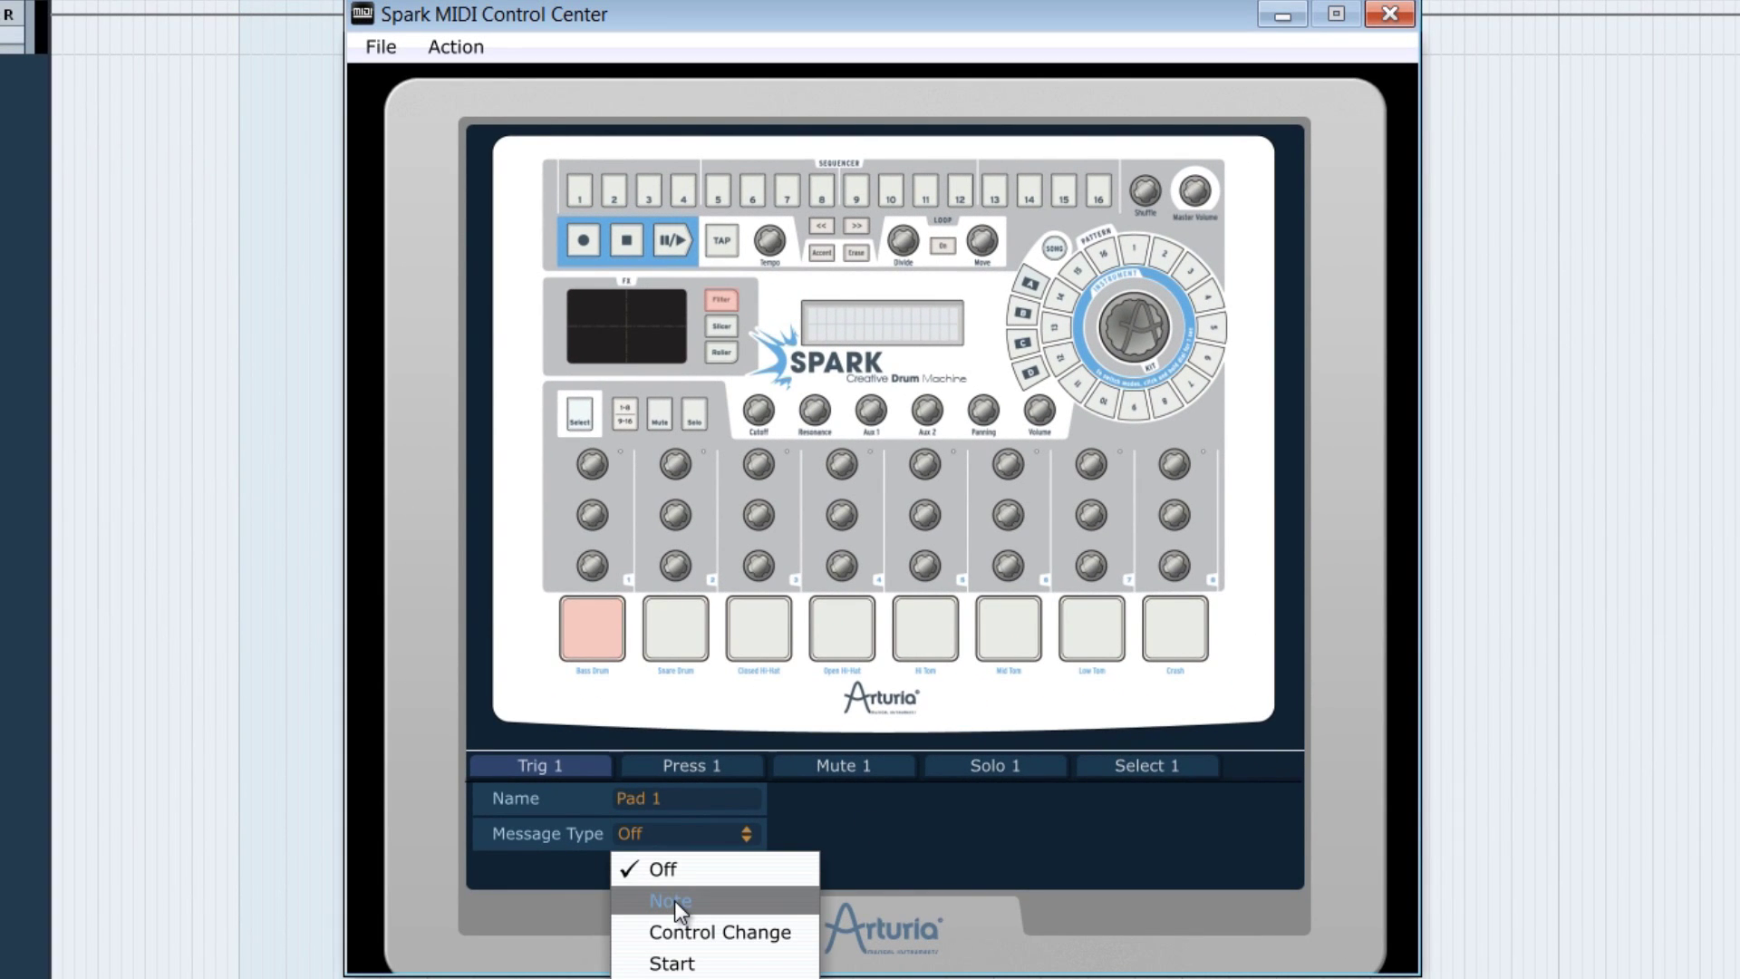
{"action": "left_click", "coordinate": [674, 900]}
{"action": "left_click", "coordinate": [661, 868]}
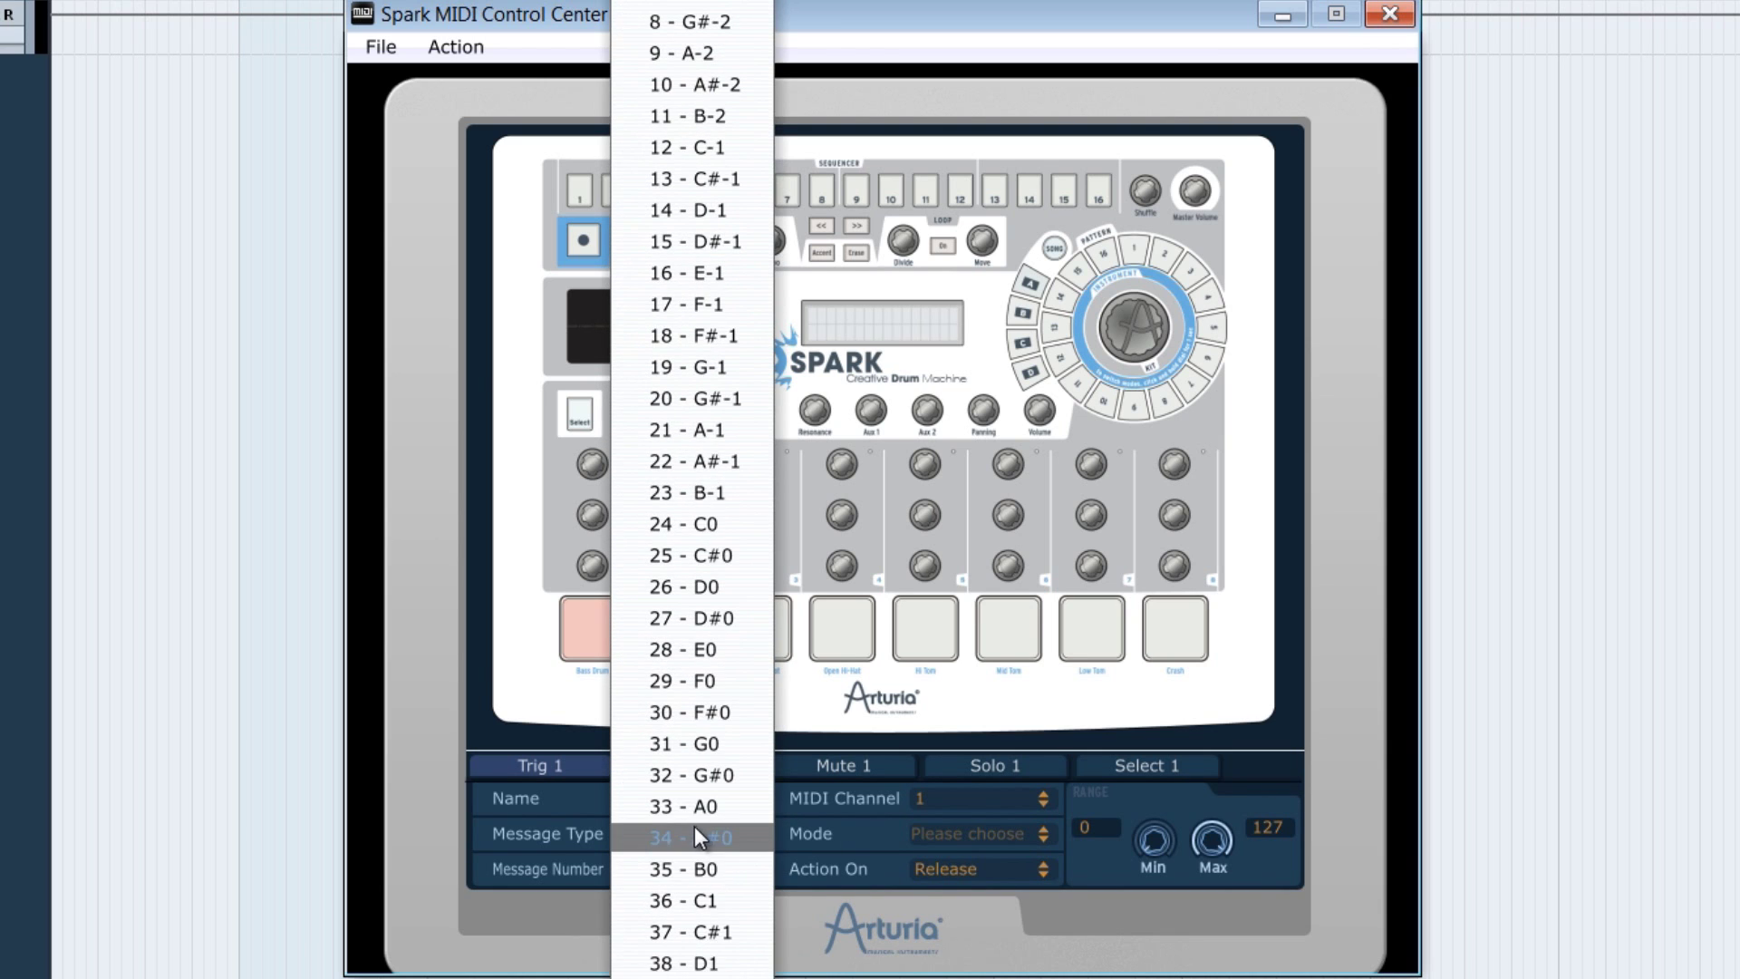
{"action": "left_click", "coordinate": [684, 902]}
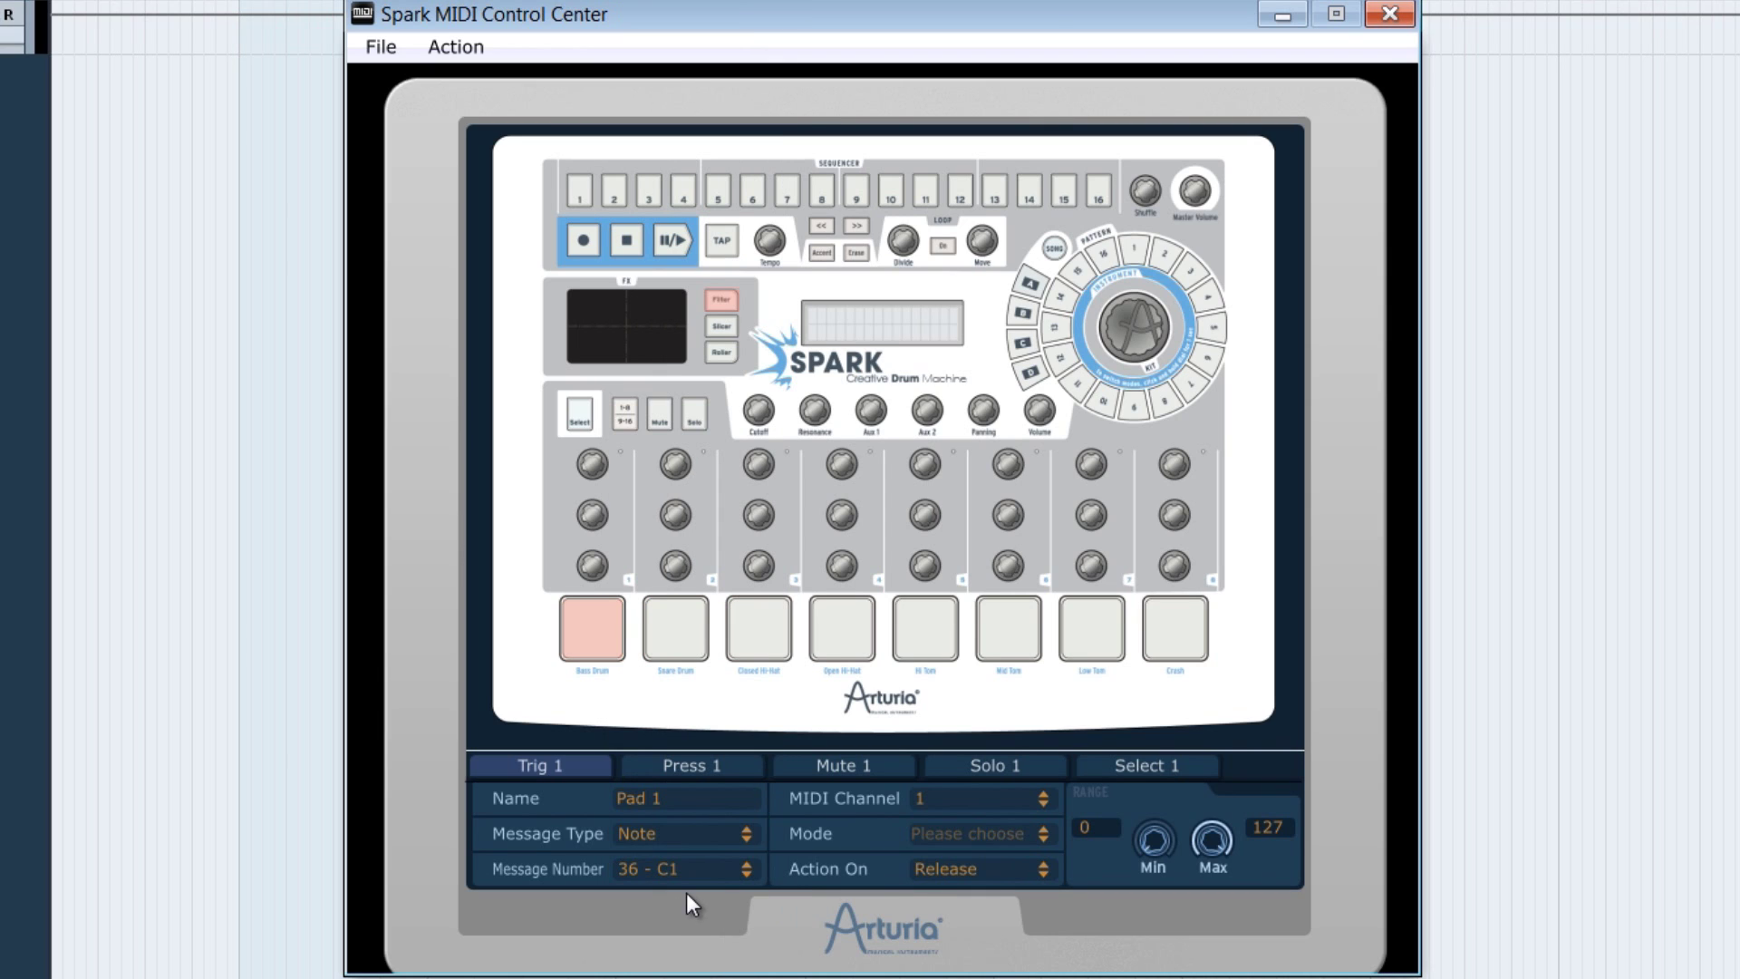
{"action": "left_click", "coordinate": [959, 838]}
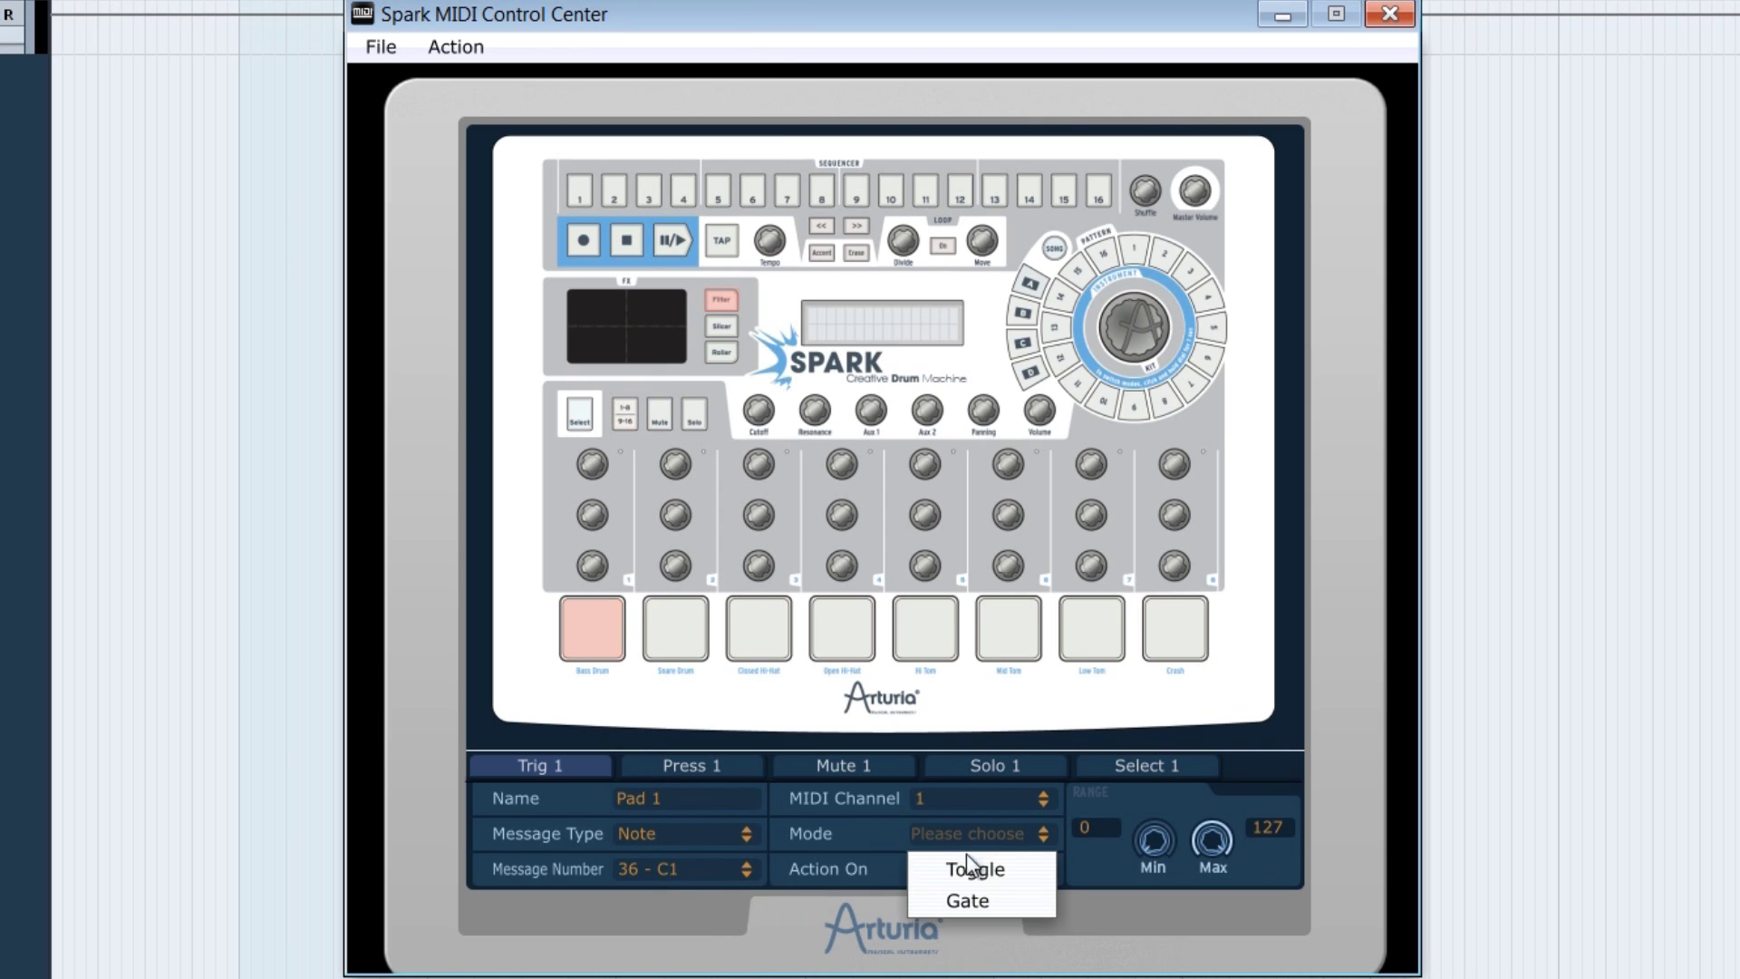
{"action": "left_click", "coordinate": [966, 902]}
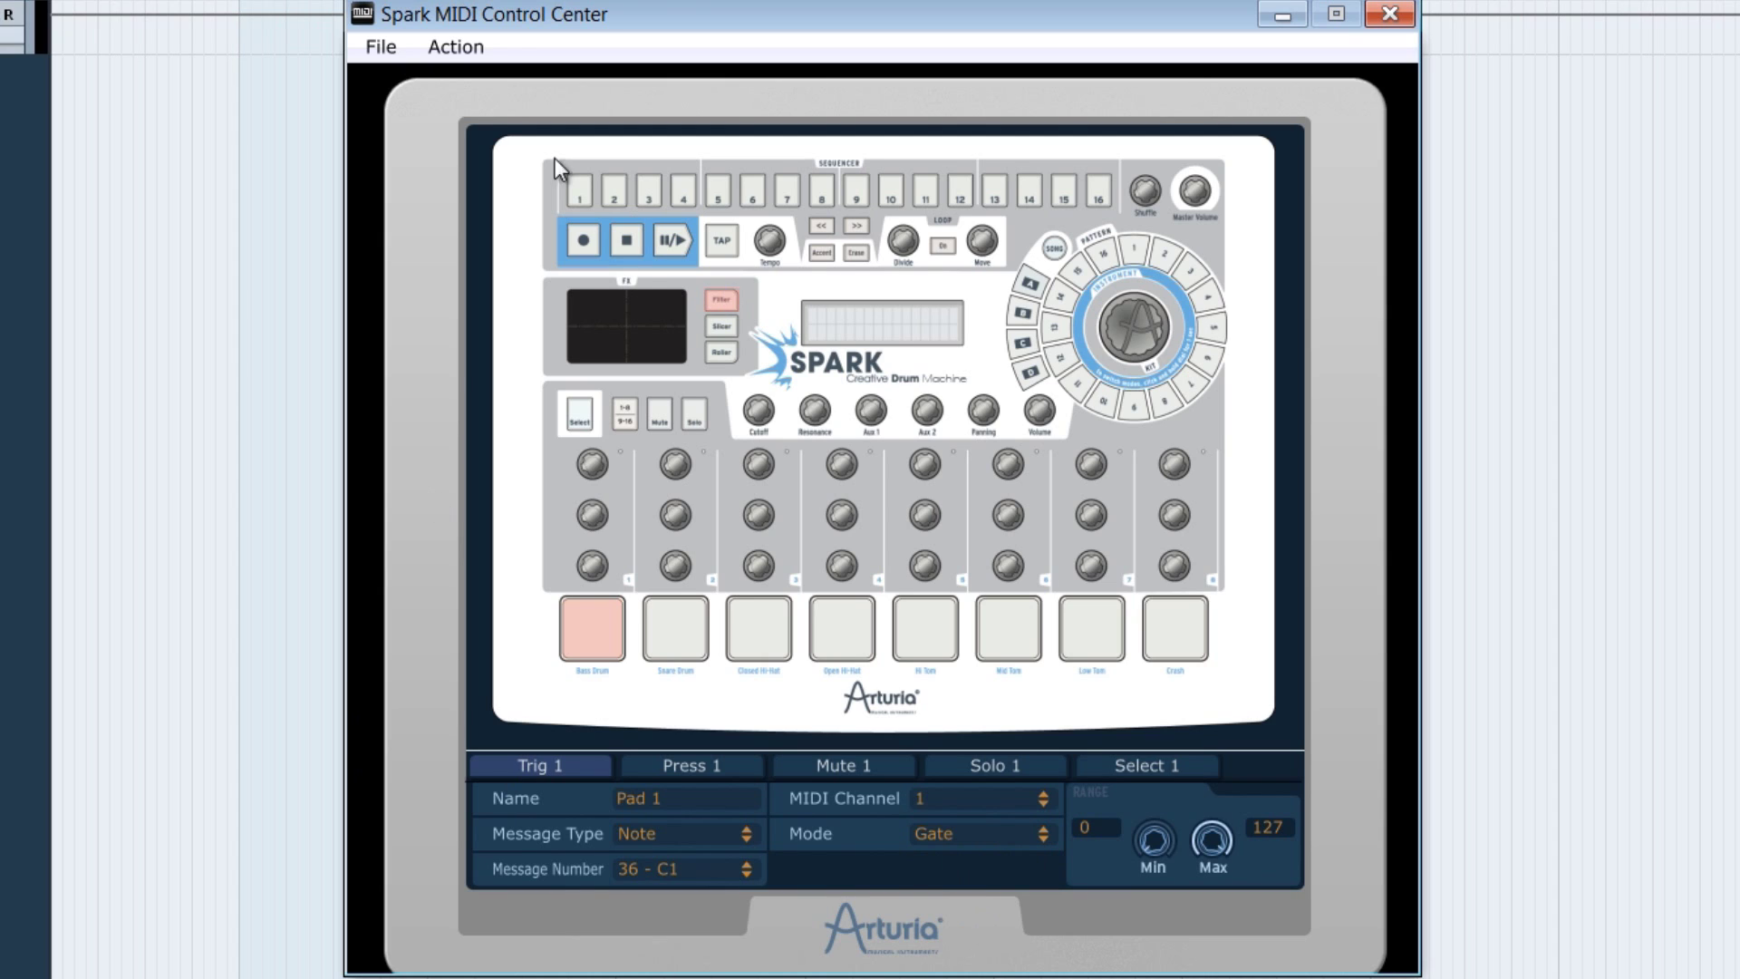
{"action": "left_click", "coordinate": [455, 51]}
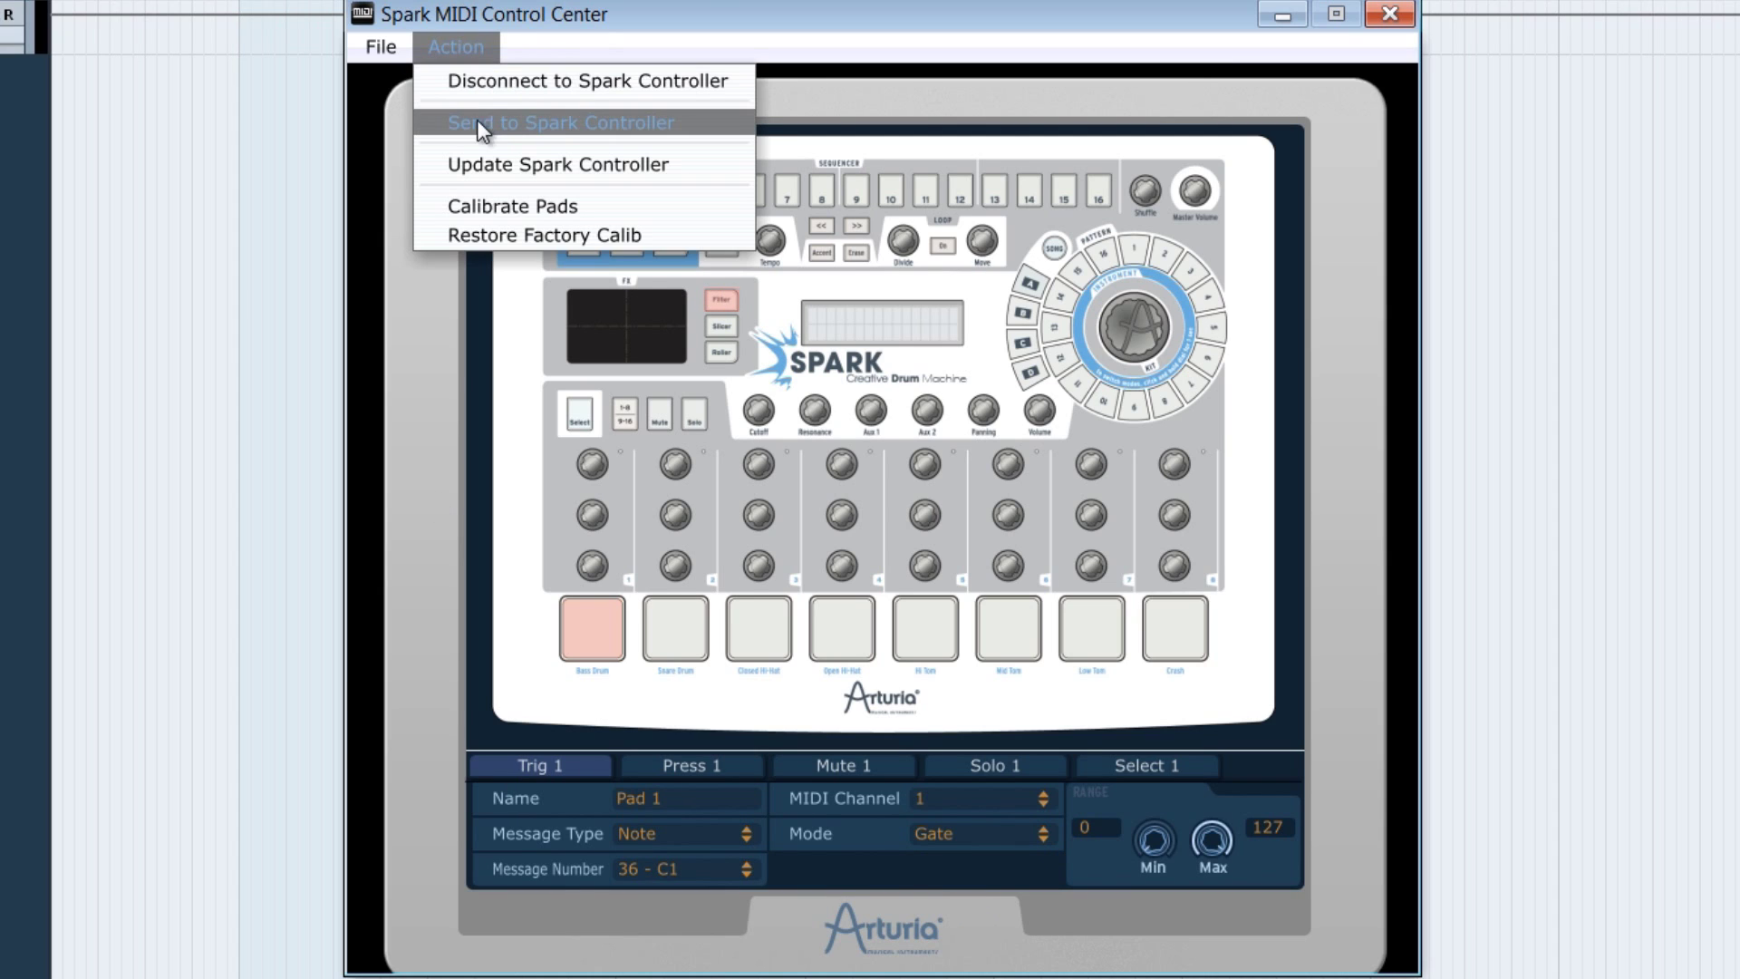
{"action": "left_click", "coordinate": [651, 121]}
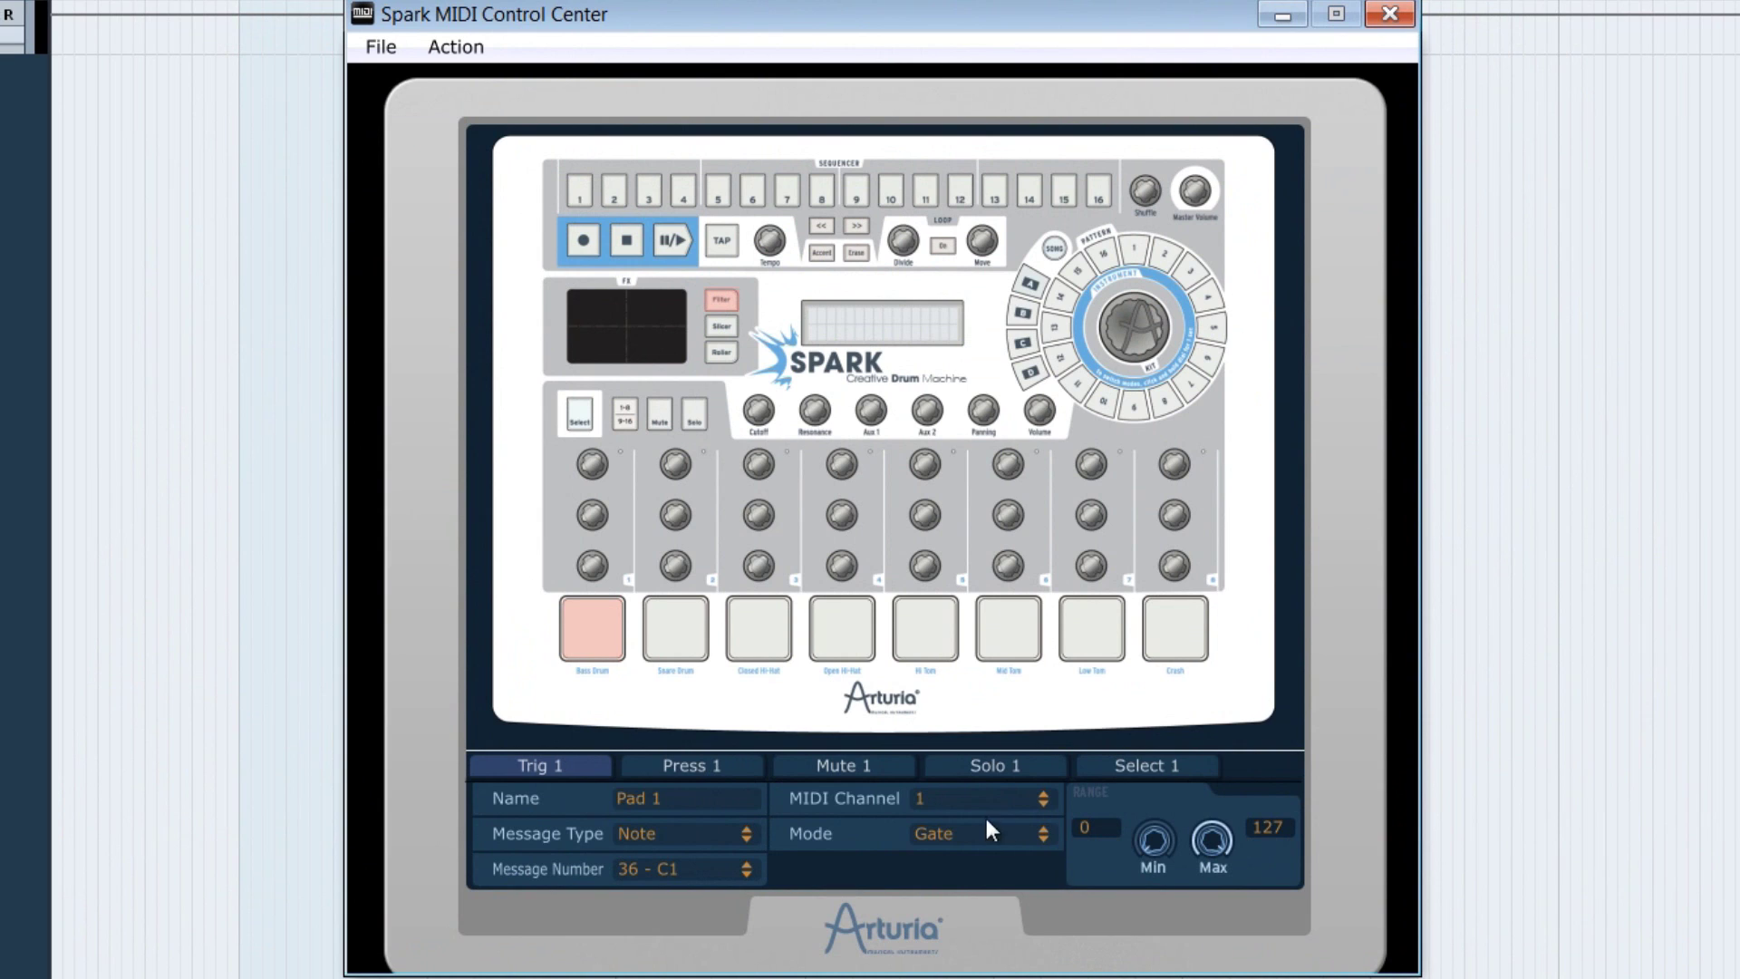
Switch the Bass Drum pad to Toggle mode and send it to the Spark
{"action": "left_click", "coordinate": [981, 831]}
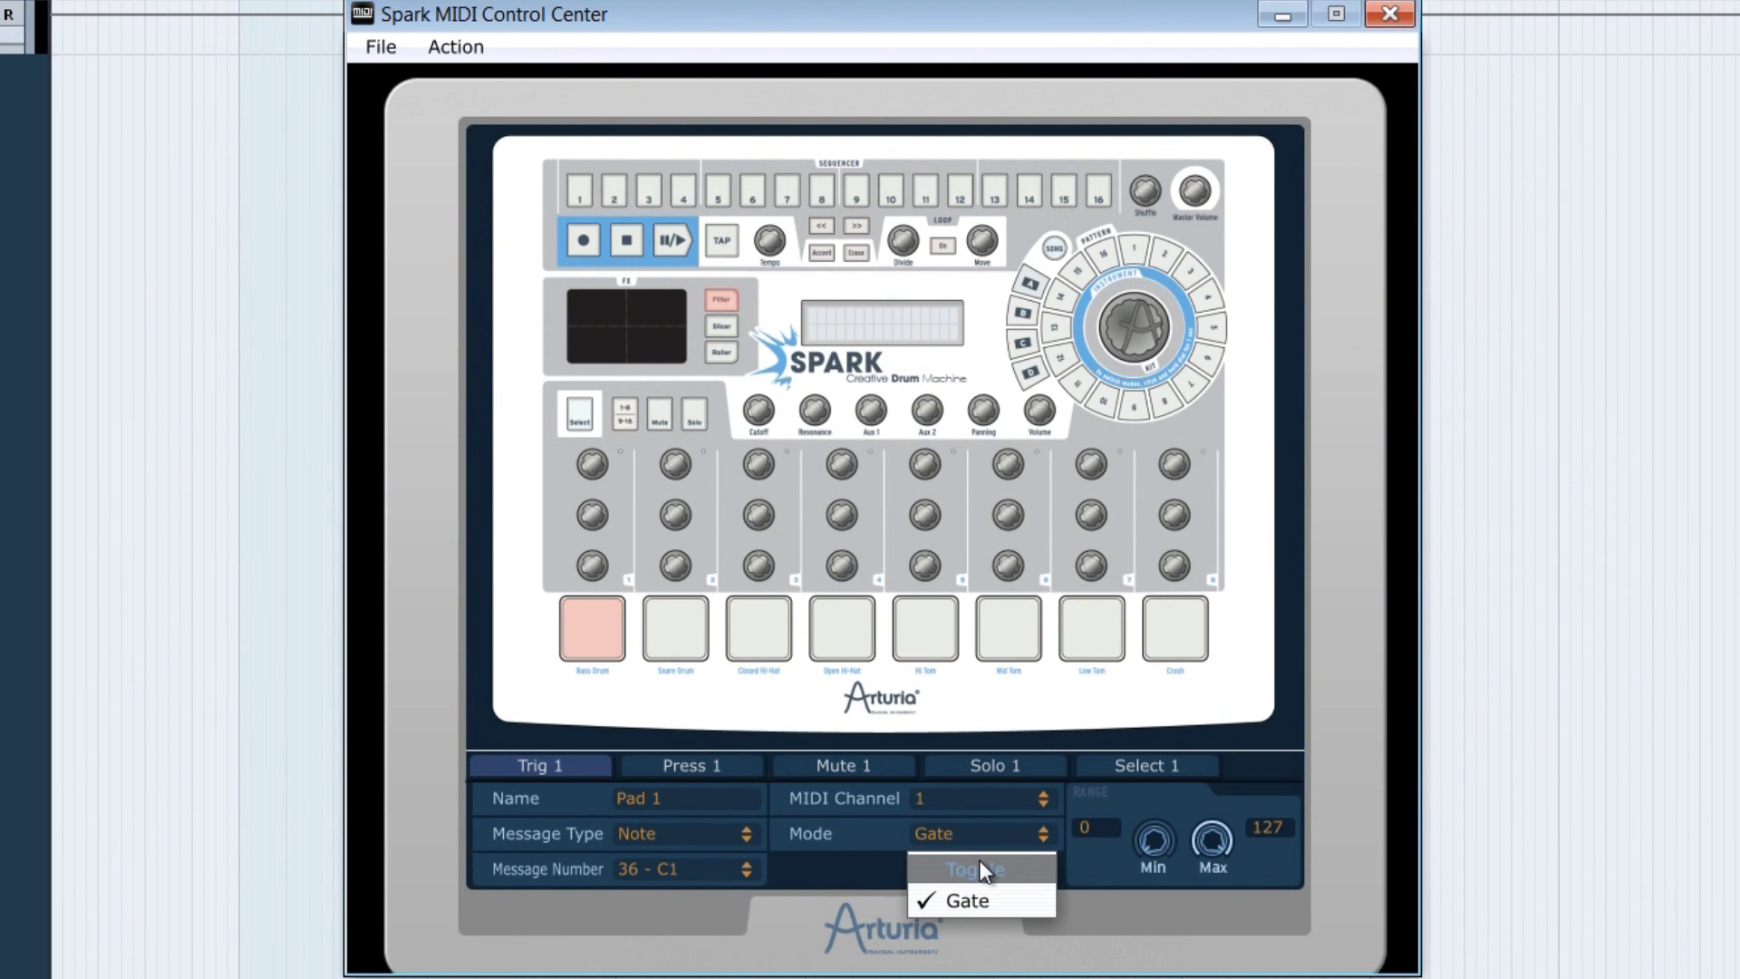
{"action": "left_click", "coordinate": [975, 871]}
{"action": "left_click", "coordinate": [456, 47]}
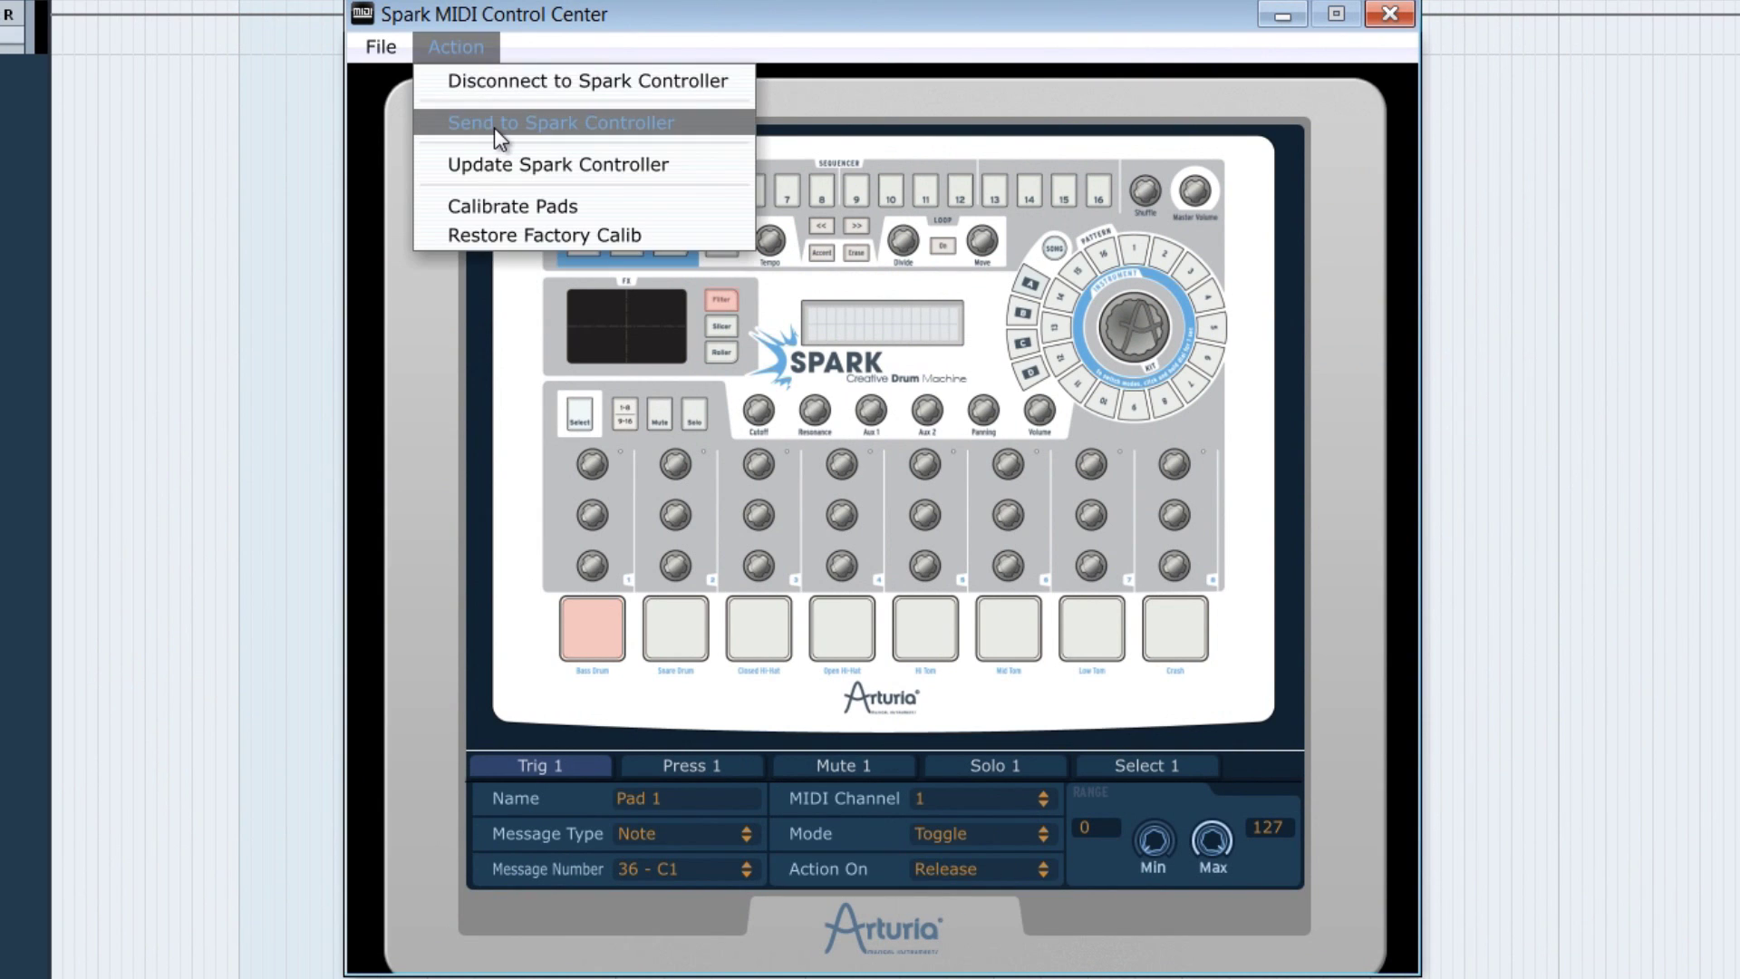
{"action": "left_click", "coordinate": [493, 127]}
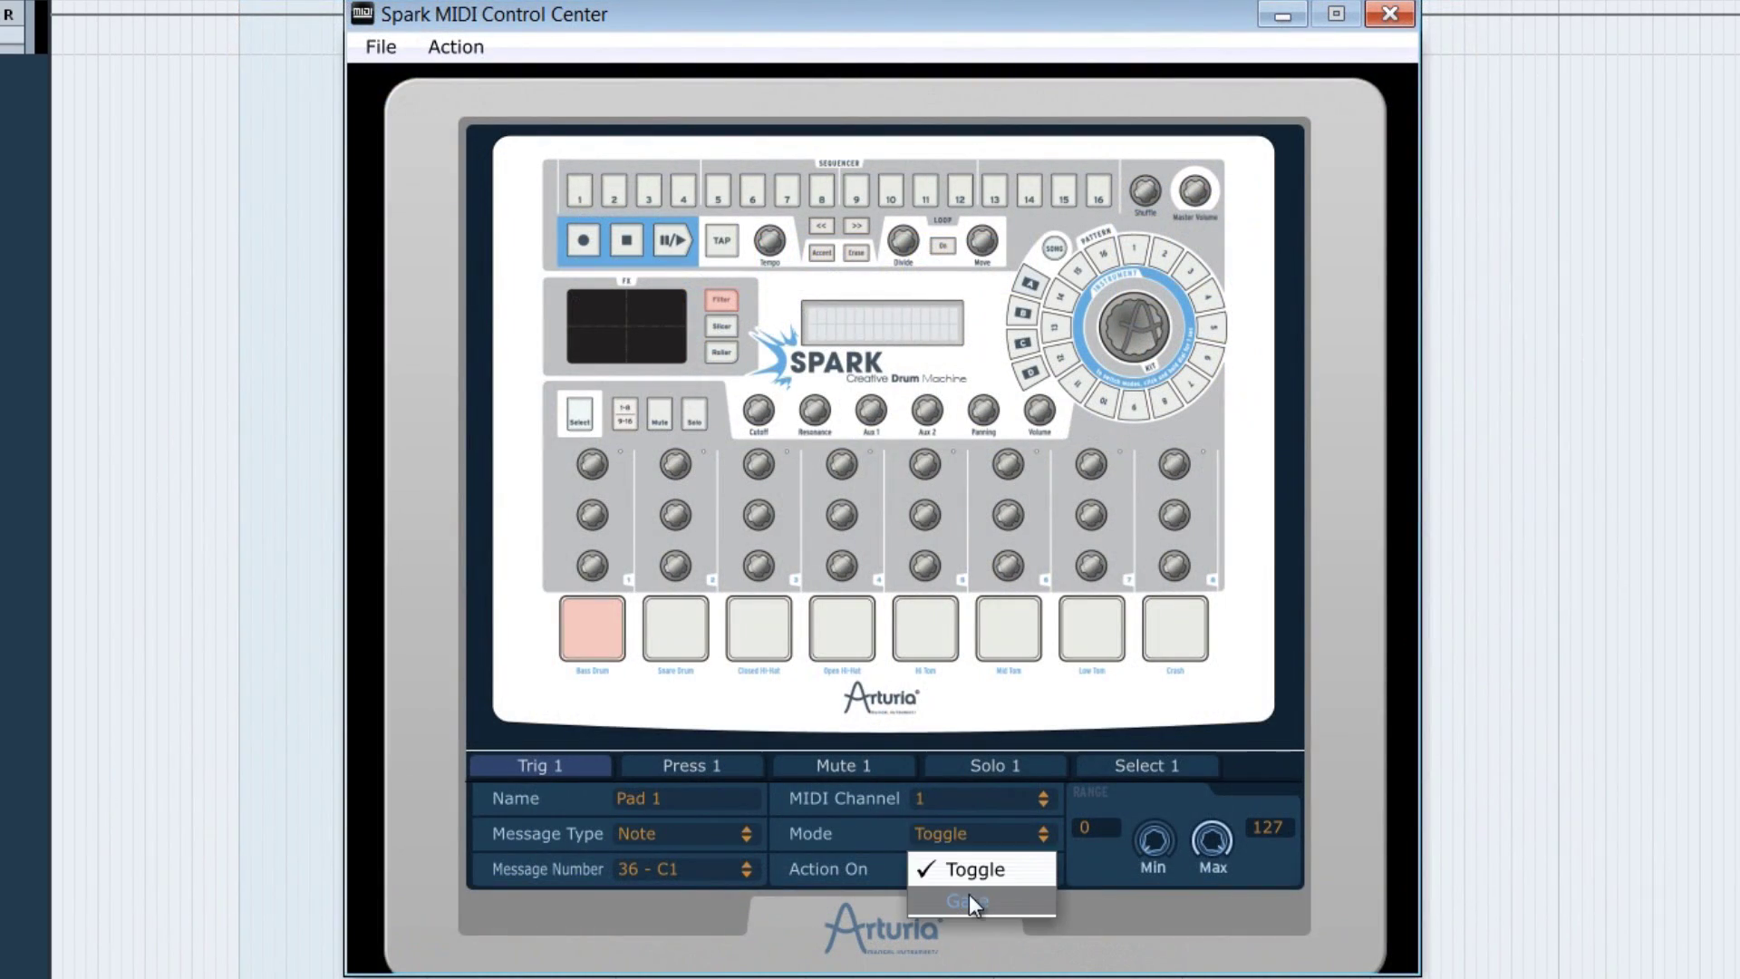
Return the Bass Drum pad to Gate mode and resend it to the Spark
{"action": "left_click", "coordinate": [970, 896]}
{"action": "left_click", "coordinate": [470, 49]}
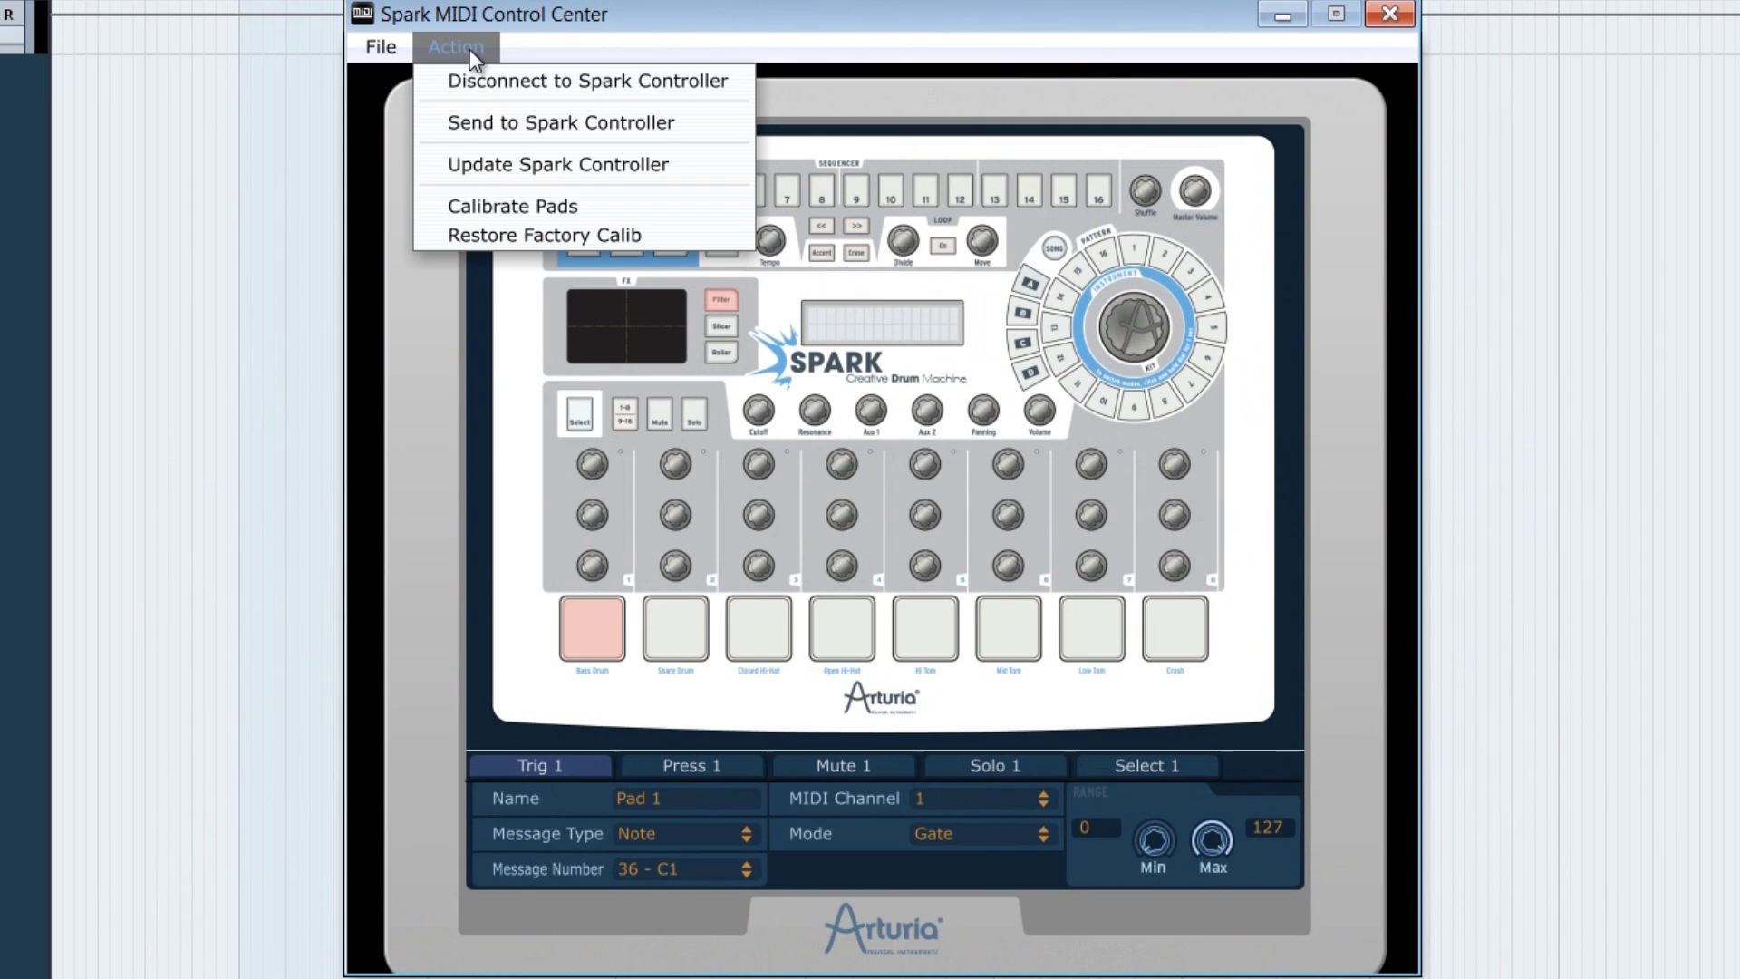
{"action": "left_click", "coordinate": [499, 118]}
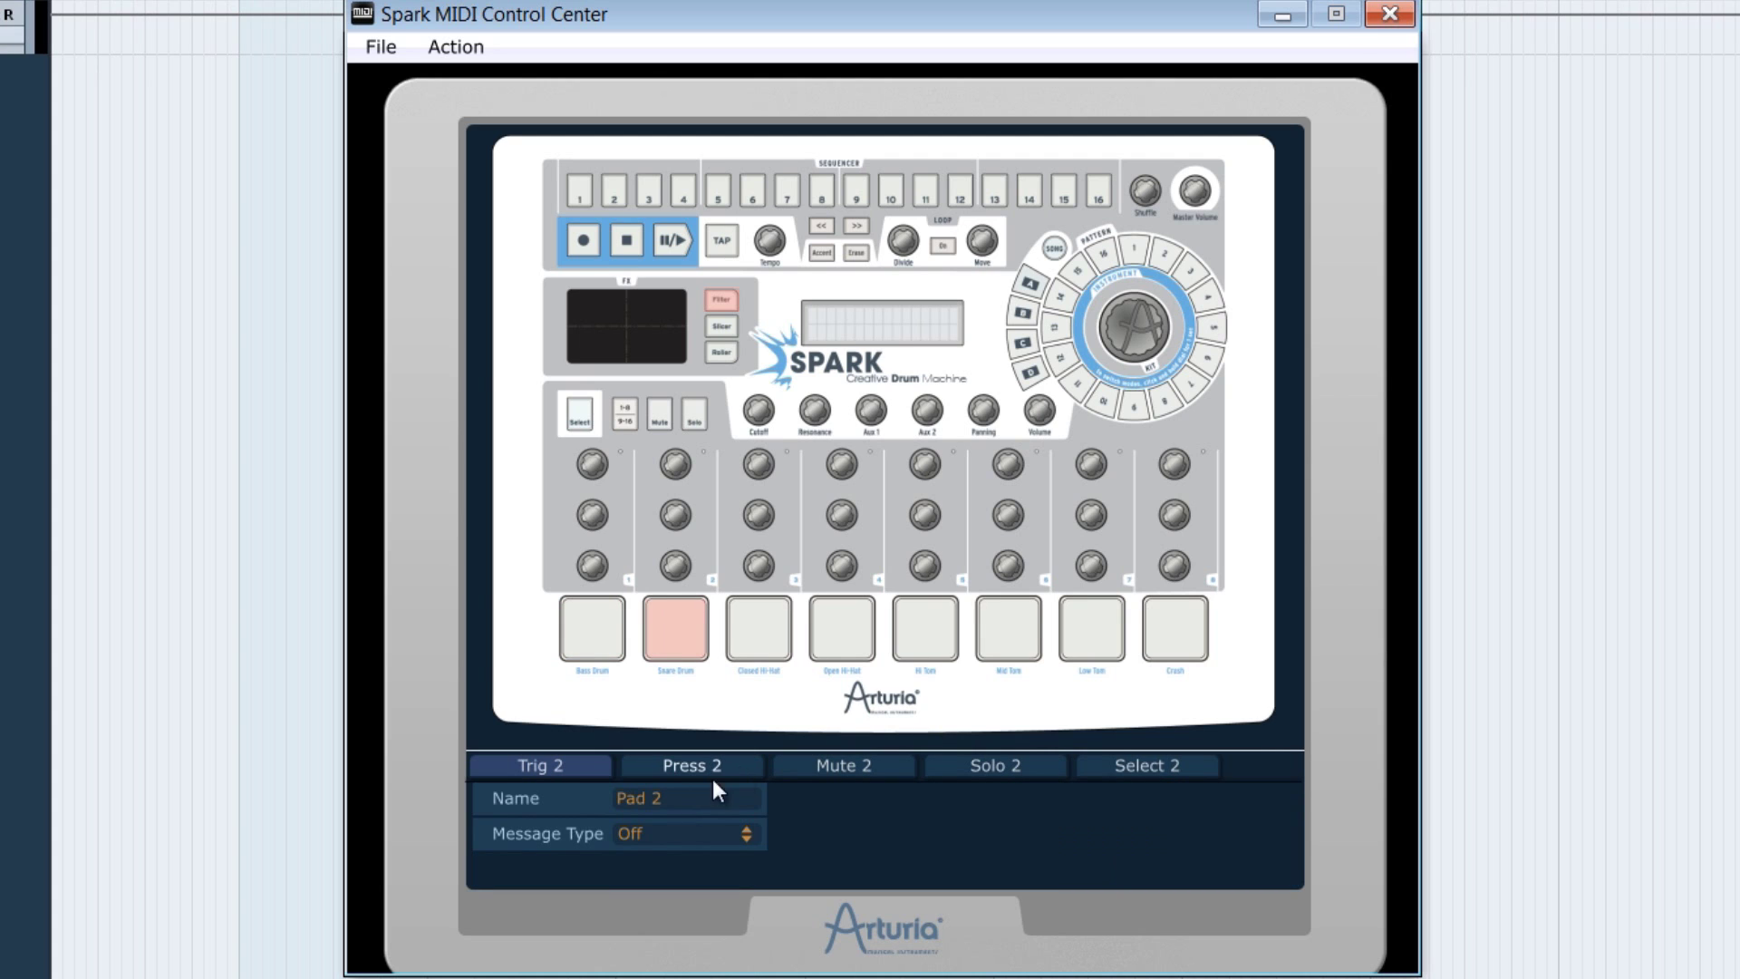
Make the Snare Drum pad send Note 37 - C#1 in Gate mode
{"action": "left_click", "coordinate": [650, 832]}
{"action": "left_click", "coordinate": [688, 898]}
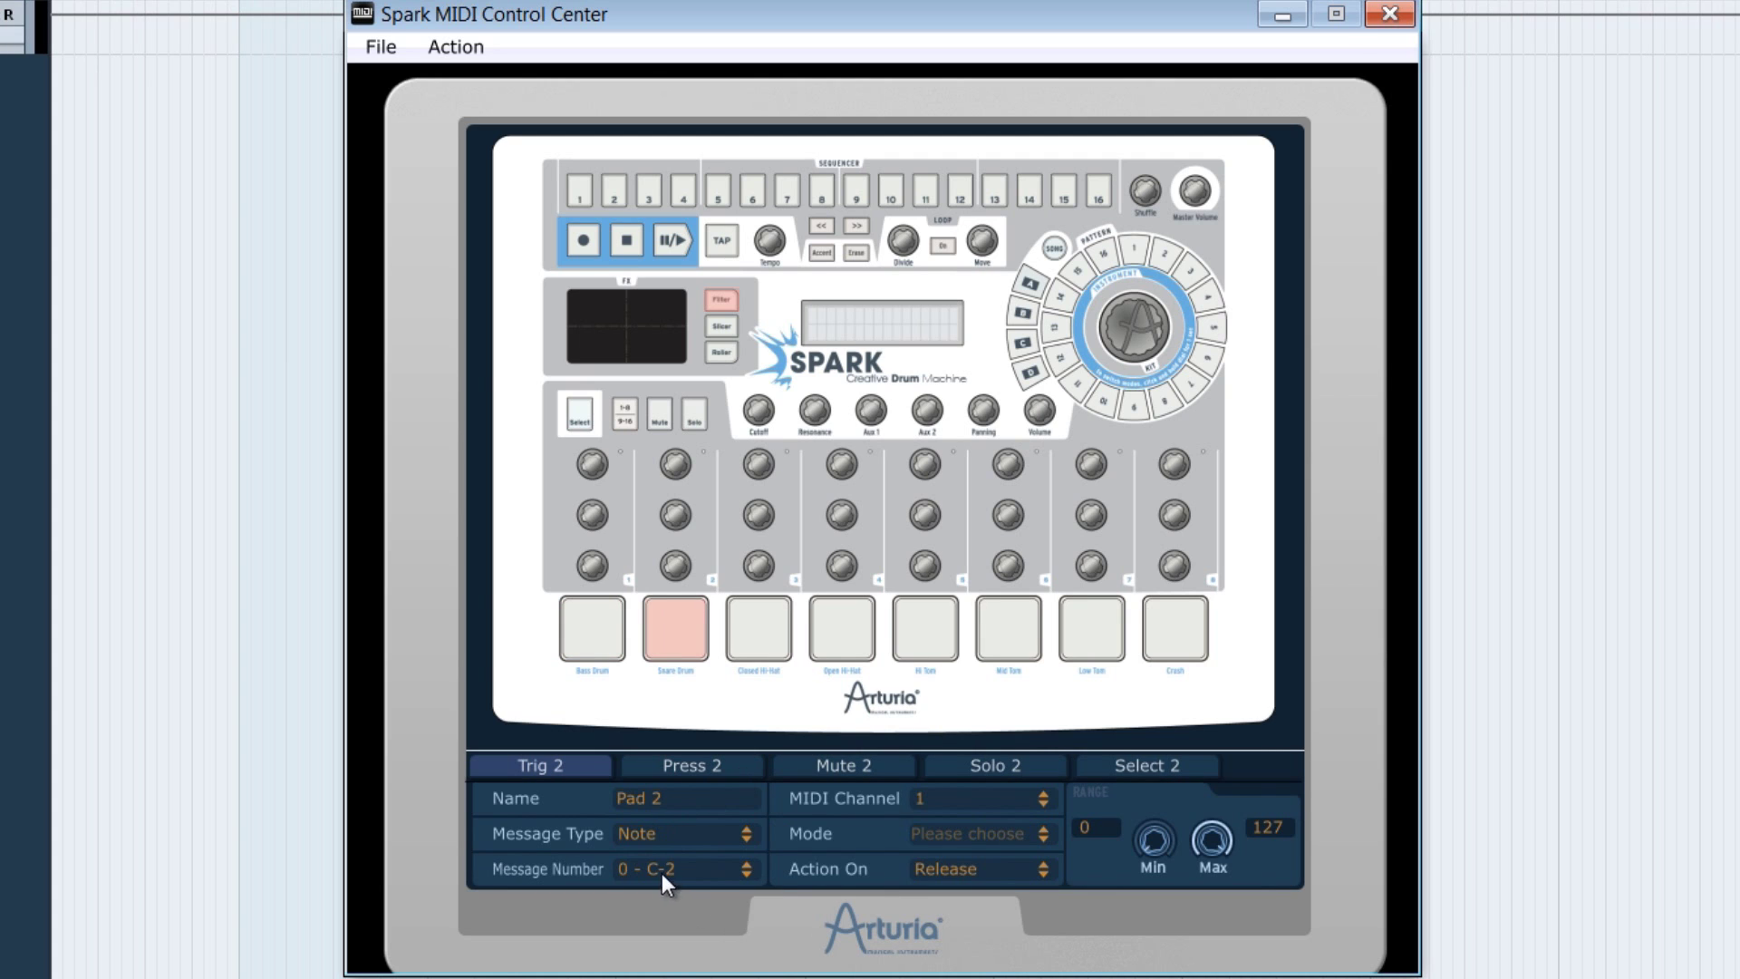
{"action": "left_click", "coordinate": [662, 871]}
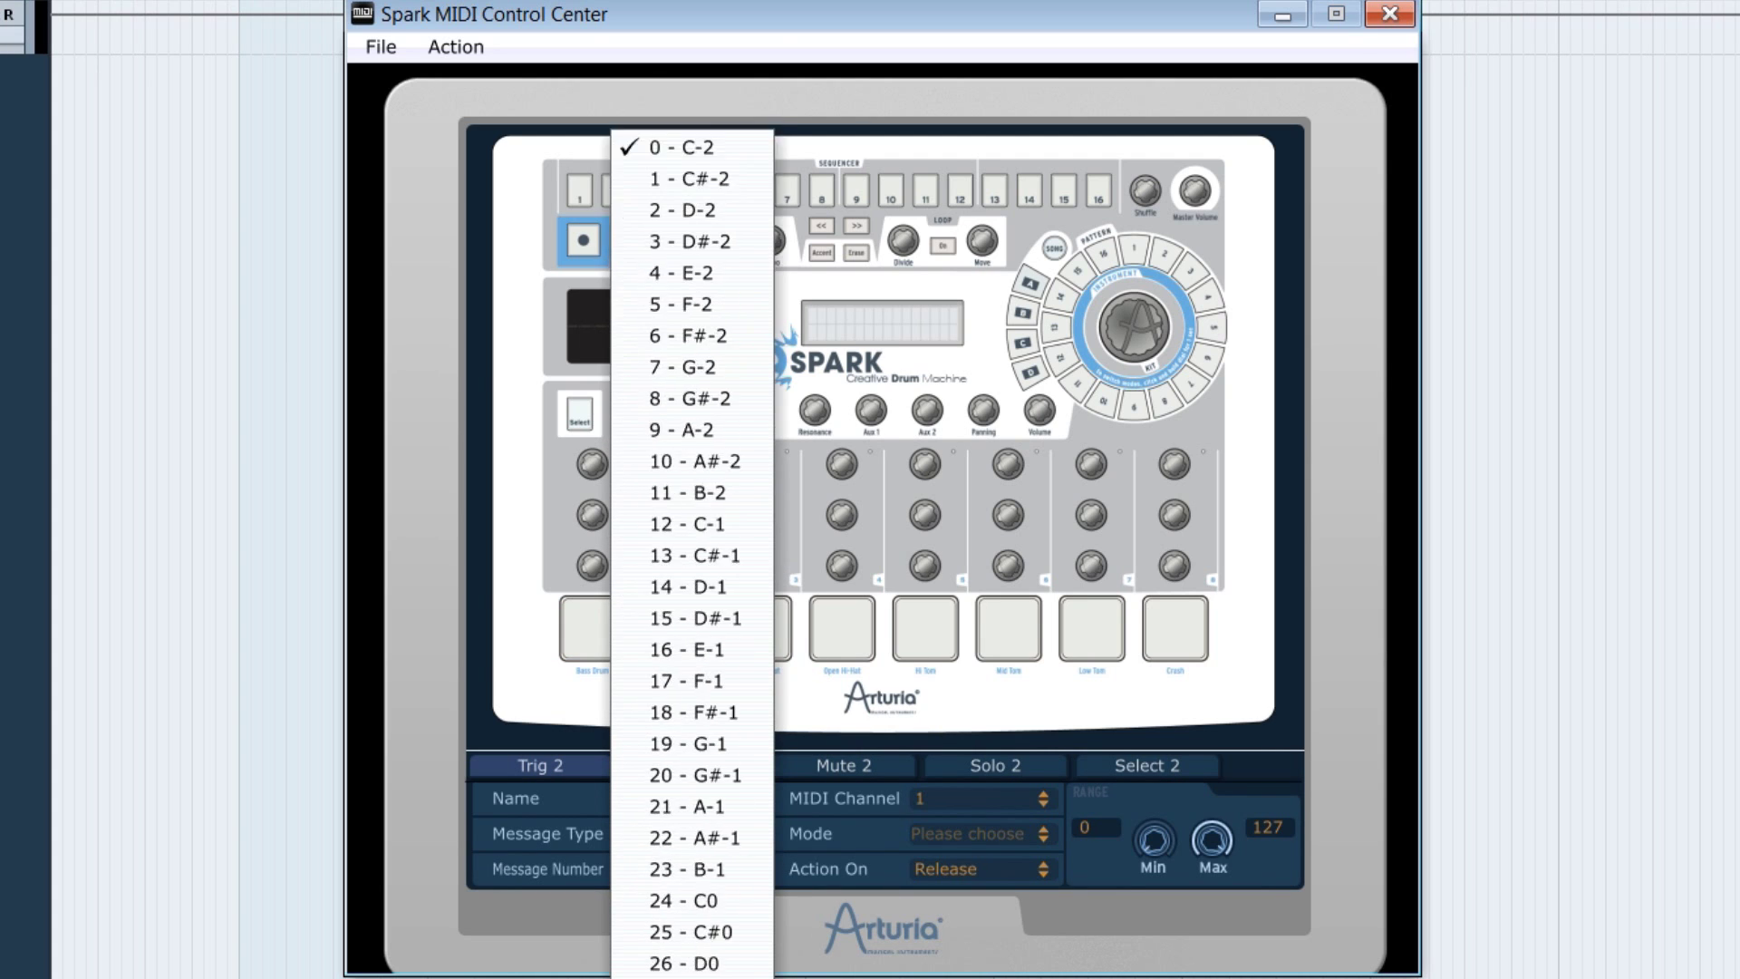
{"action": "scroll", "coordinate": [693, 544], "scroll_direction": "down", "scroll_amount": 3}
{"action": "scroll", "coordinate": [694, 544], "scroll_direction": "down", "scroll_amount": 6}
{"action": "left_click", "coordinate": [693, 544]}
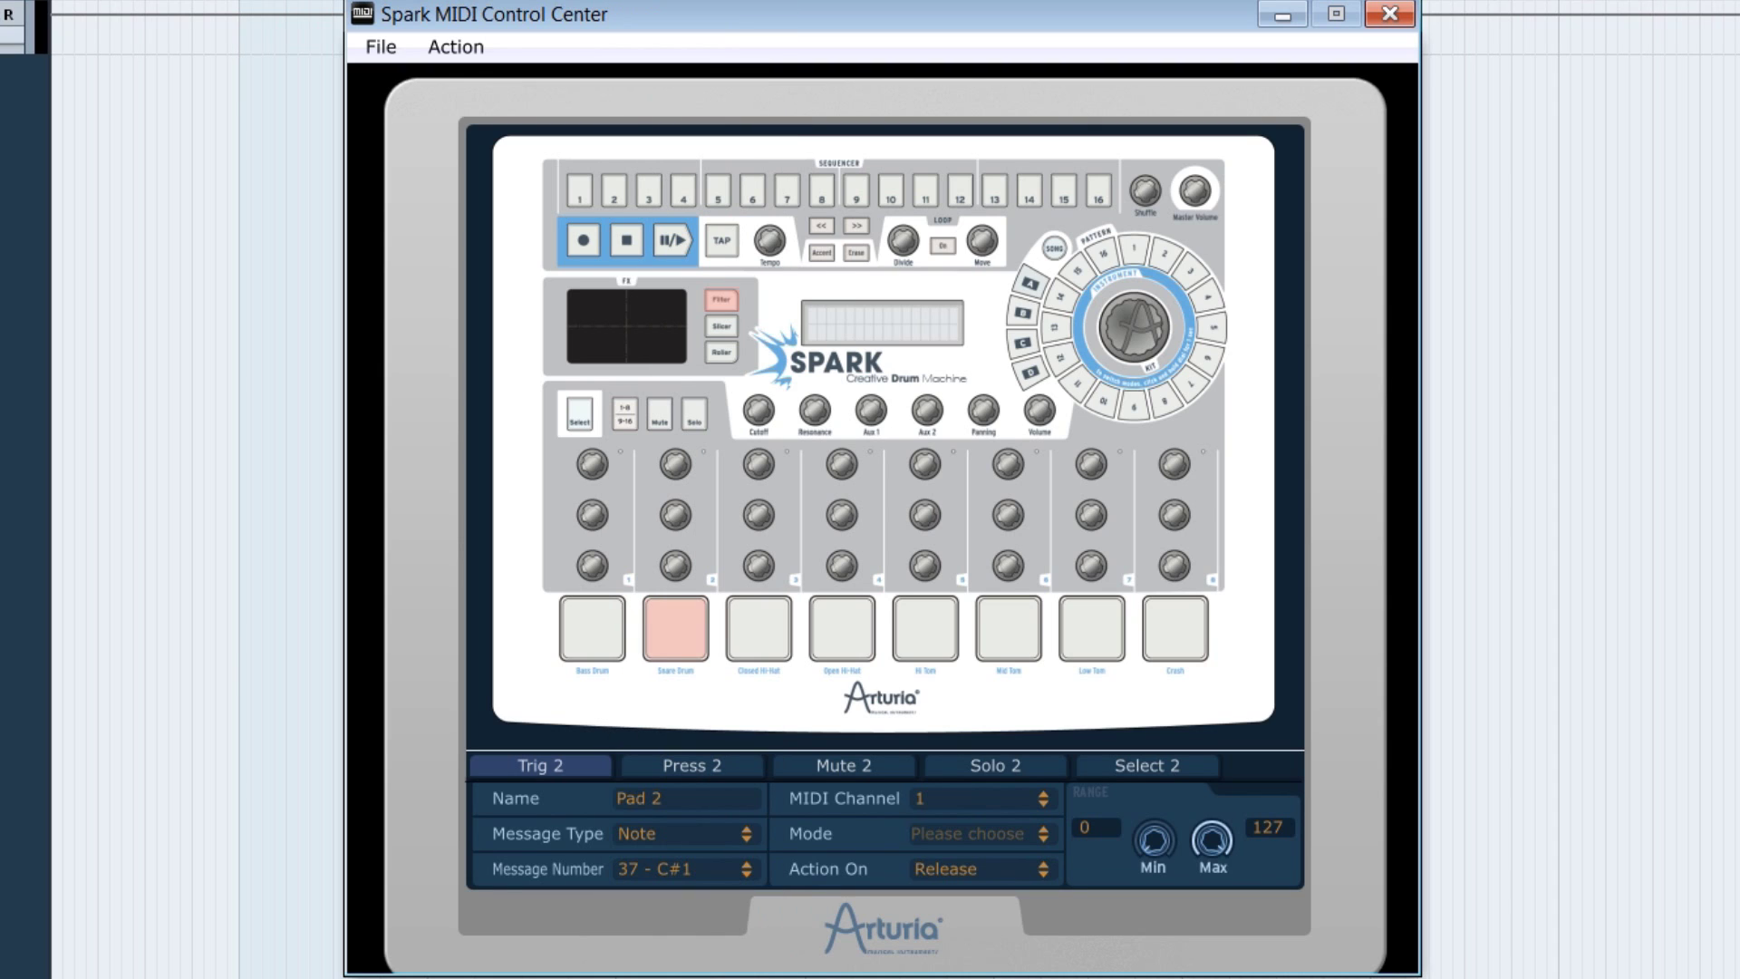
{"action": "left_click", "coordinate": [961, 834]}
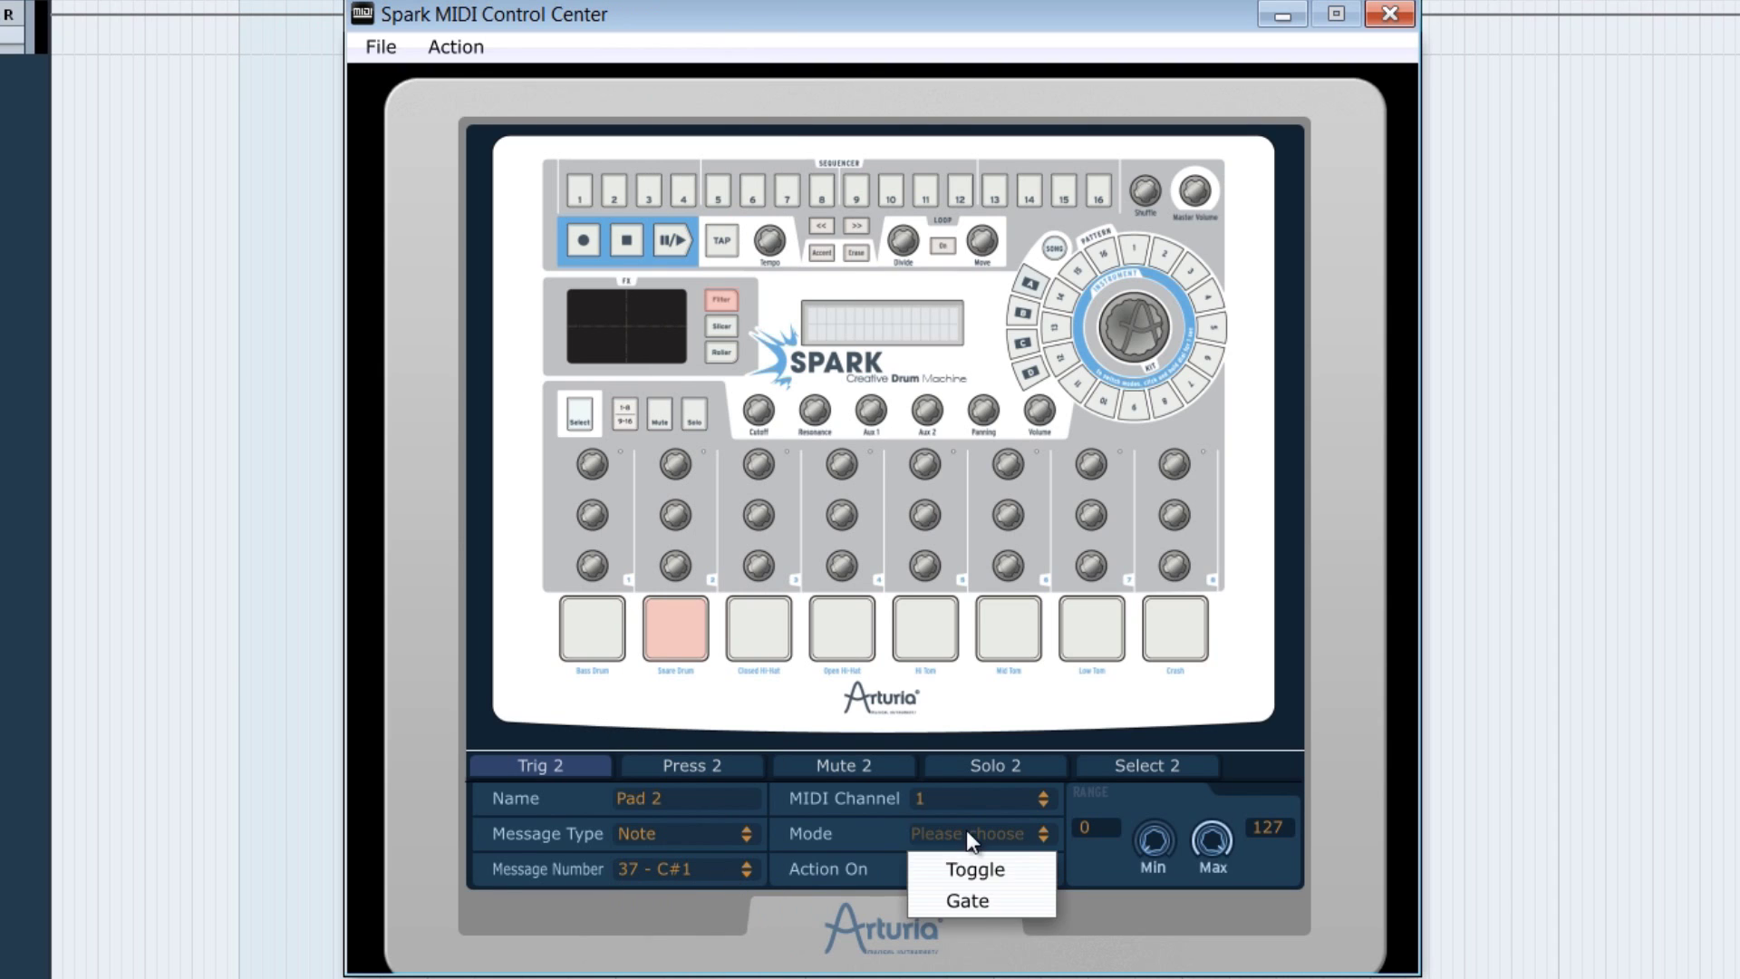
{"action": "left_click", "coordinate": [970, 895]}
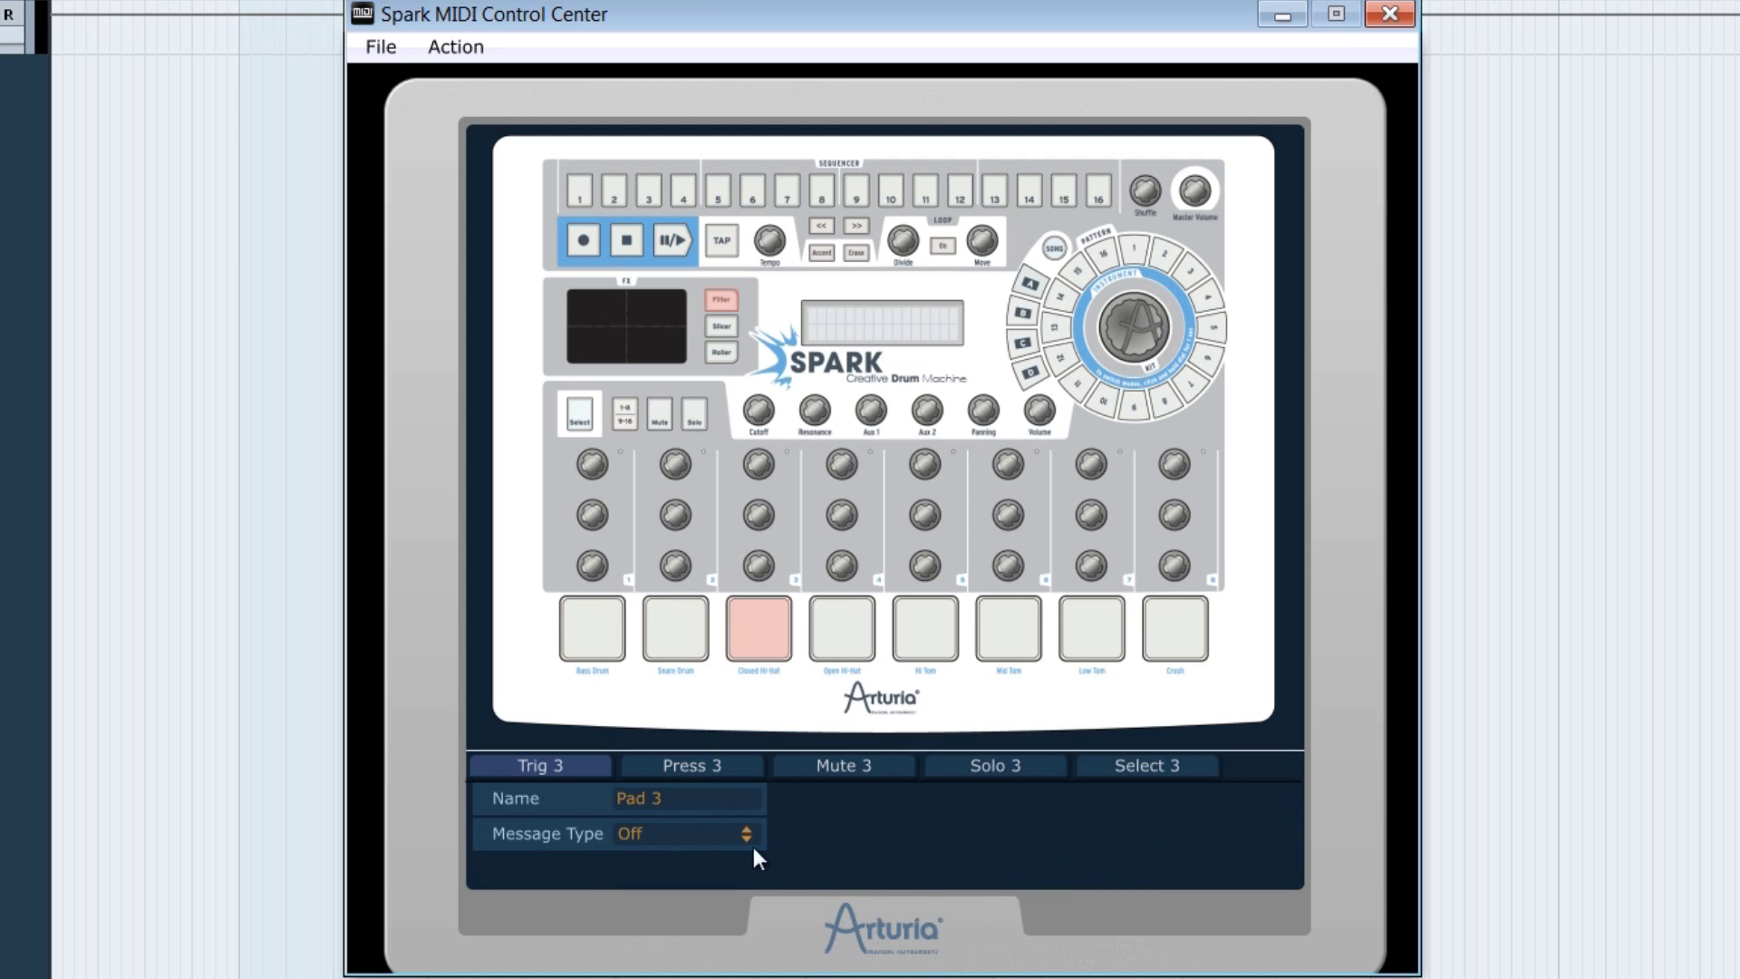
Make the Closed Hi-Hat pad send Note 38 - D1 in Gate mode
{"action": "left_click", "coordinate": [662, 834]}
{"action": "left_click", "coordinate": [683, 896]}
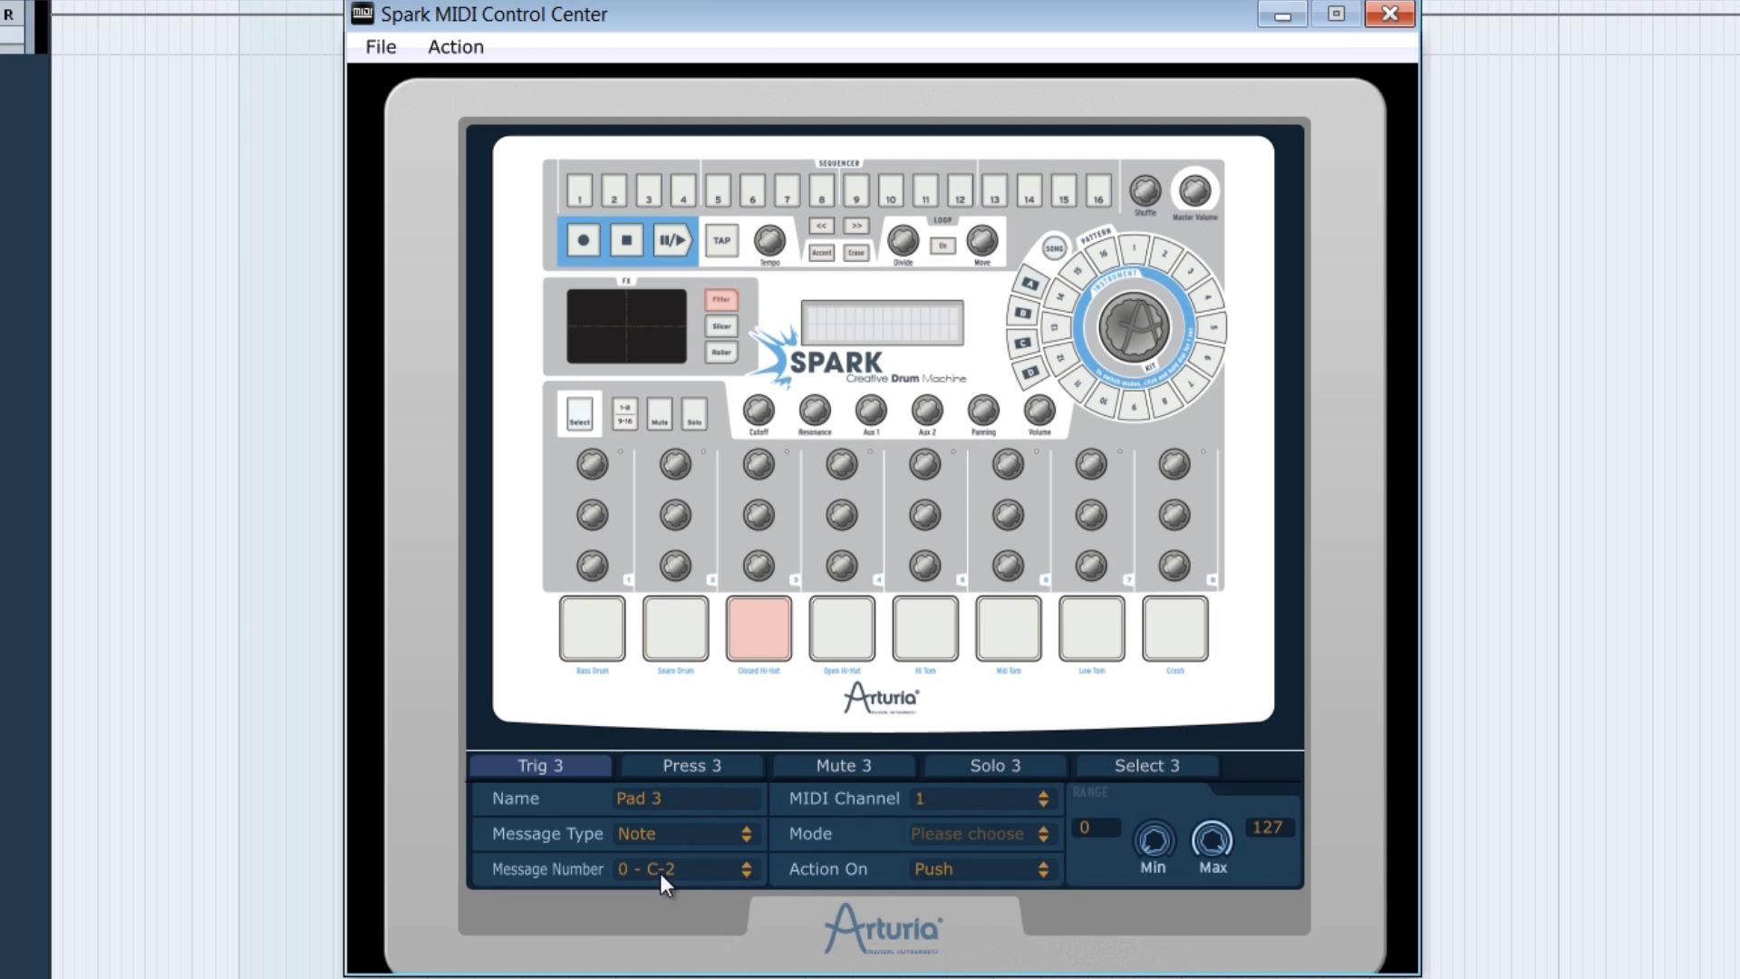
{"action": "left_click", "coordinate": [660, 870]}
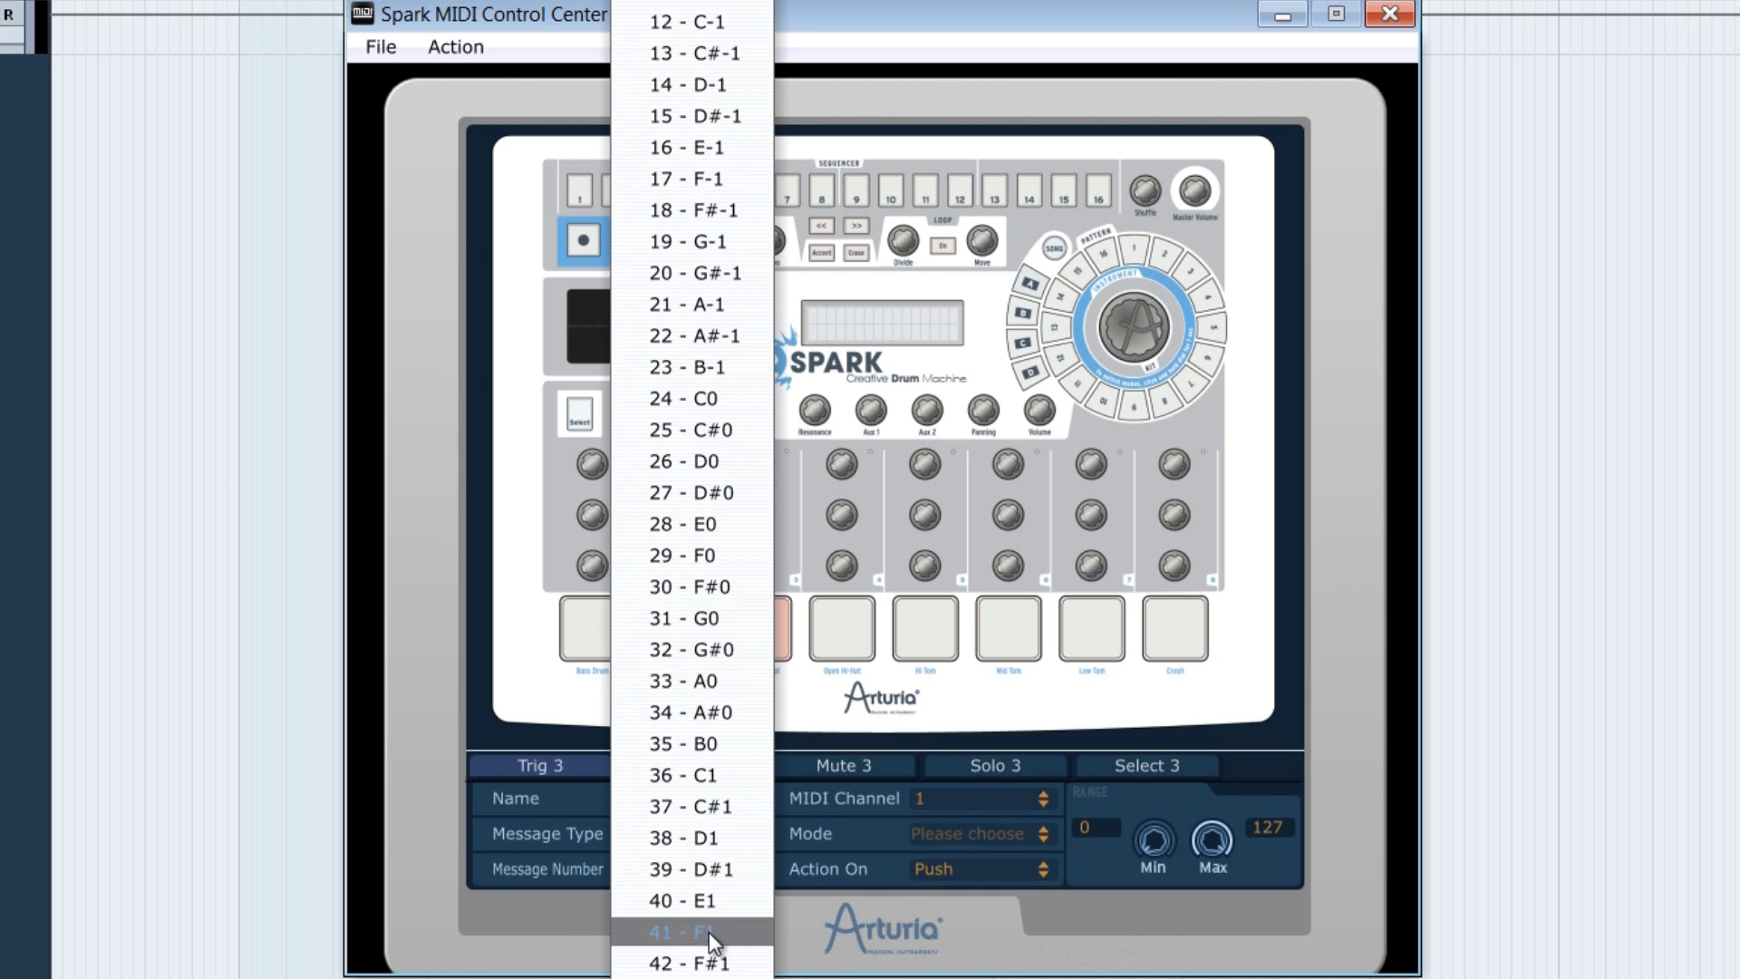
{"action": "left_click", "coordinate": [714, 843]}
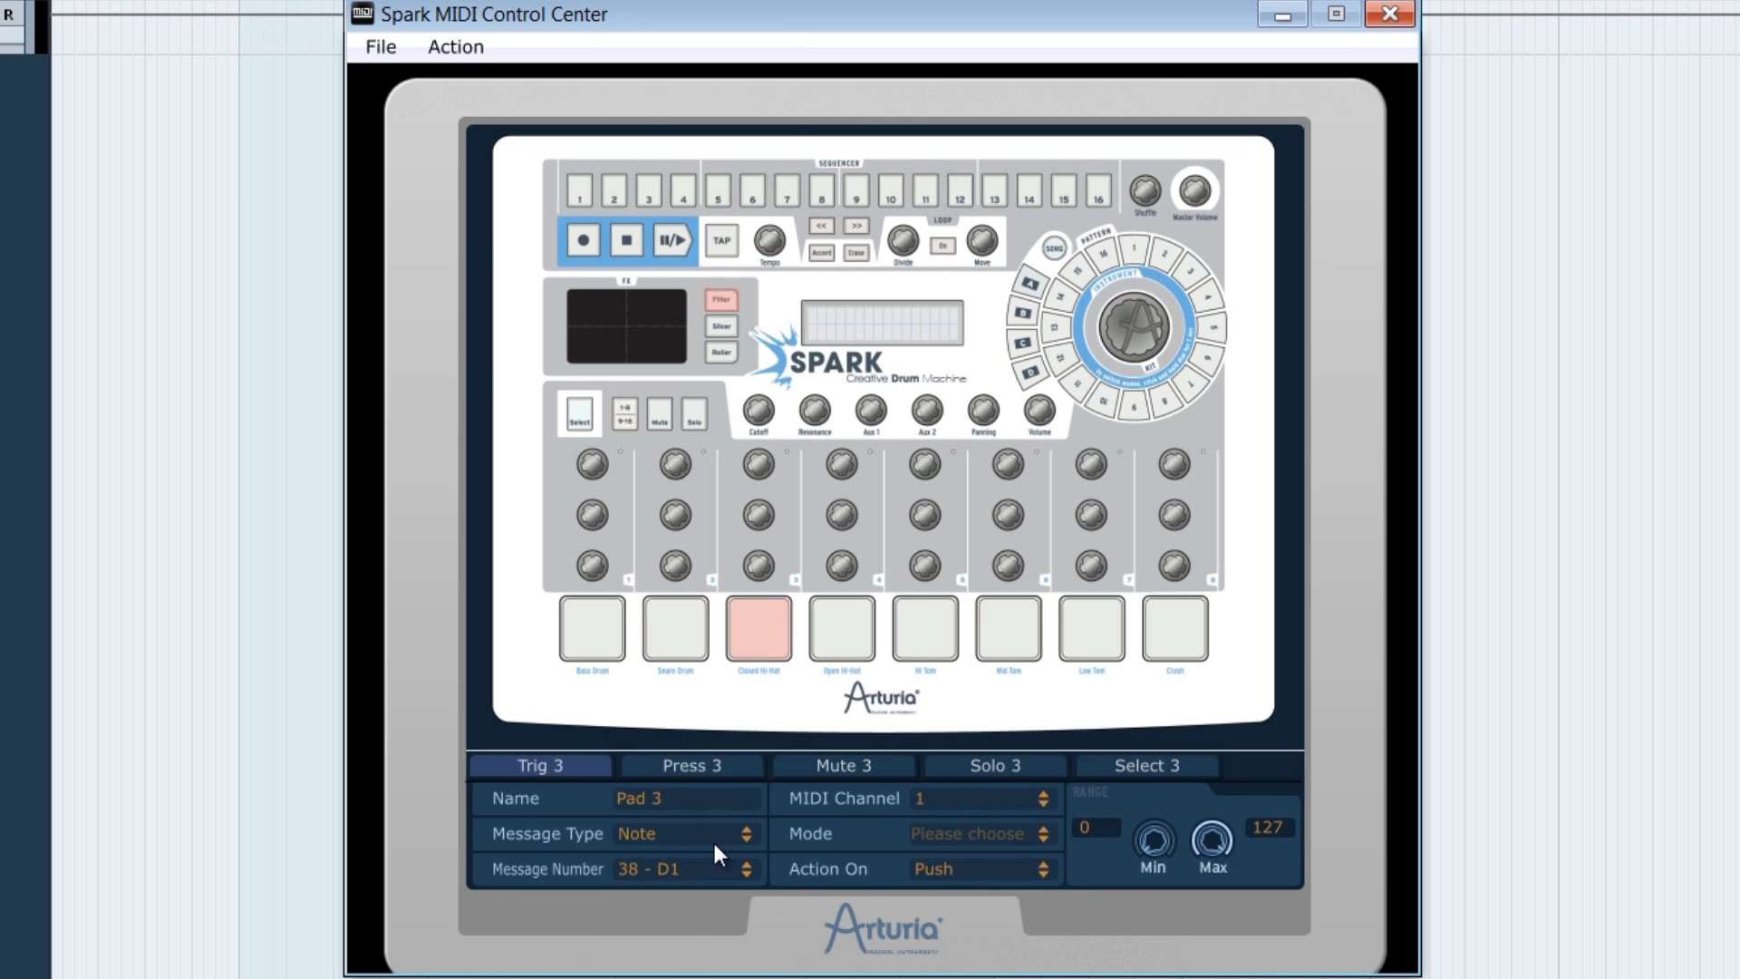
{"action": "left_click", "coordinate": [957, 833]}
{"action": "left_click", "coordinate": [966, 897]}
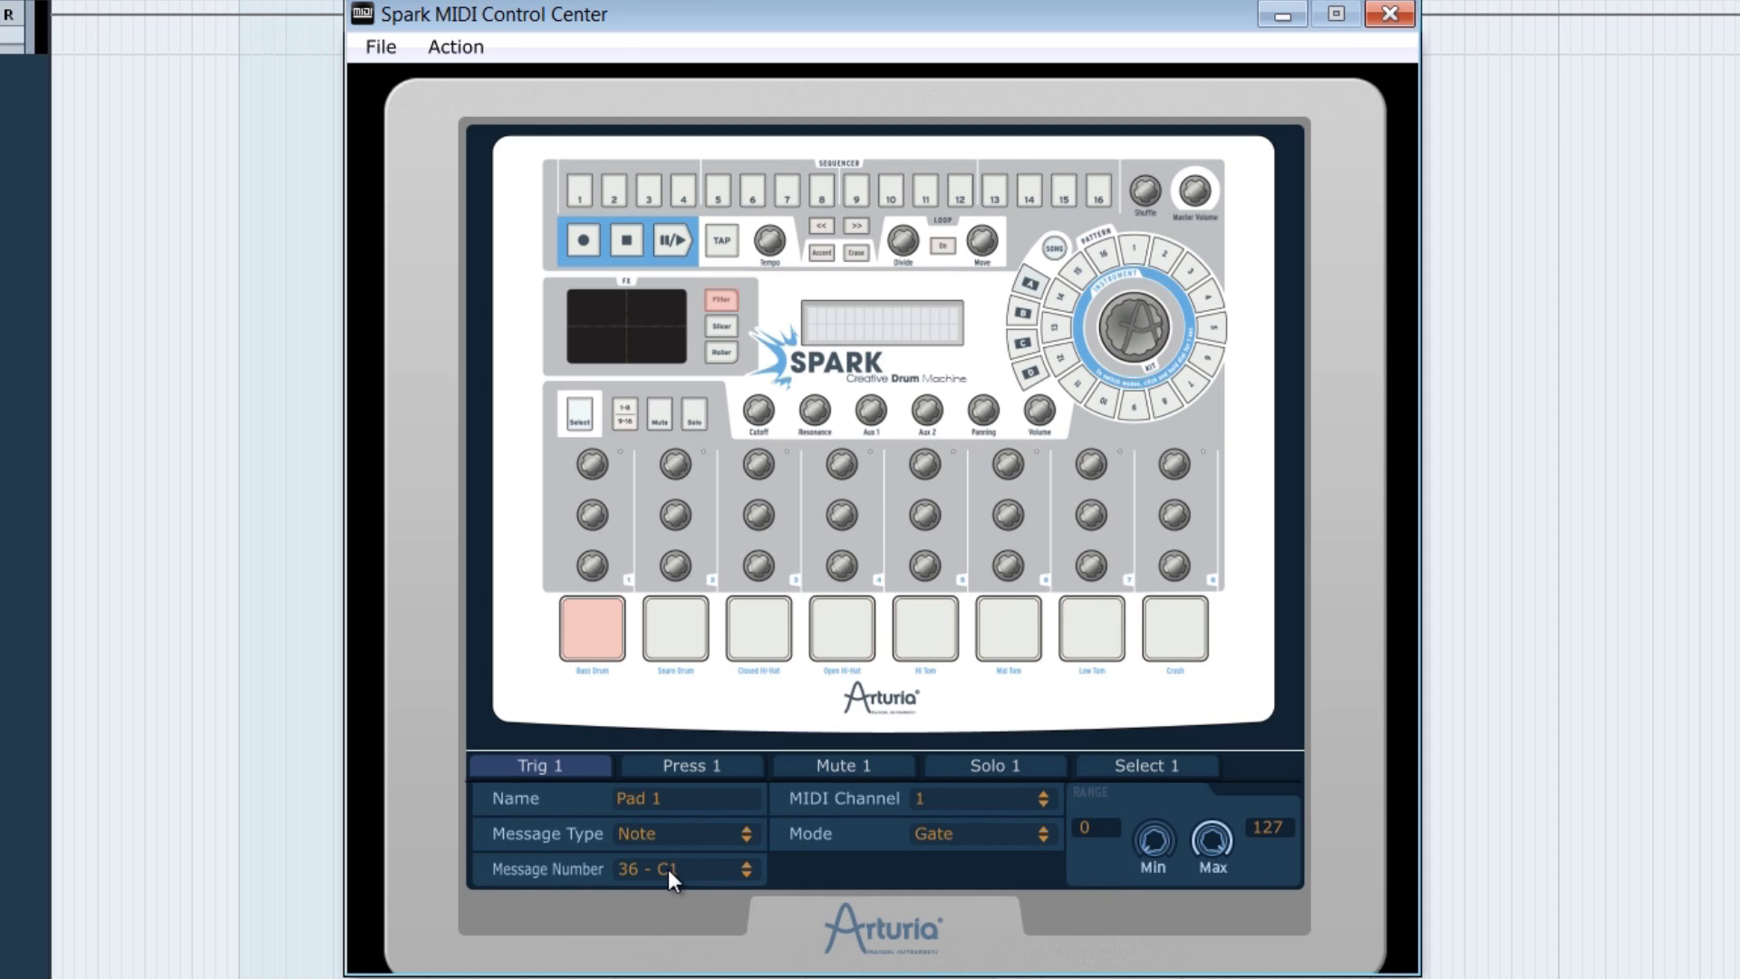
Send the pad mappings to the Spark and adjust the pad's Min range knob
{"action": "left_click", "coordinate": [455, 50]}
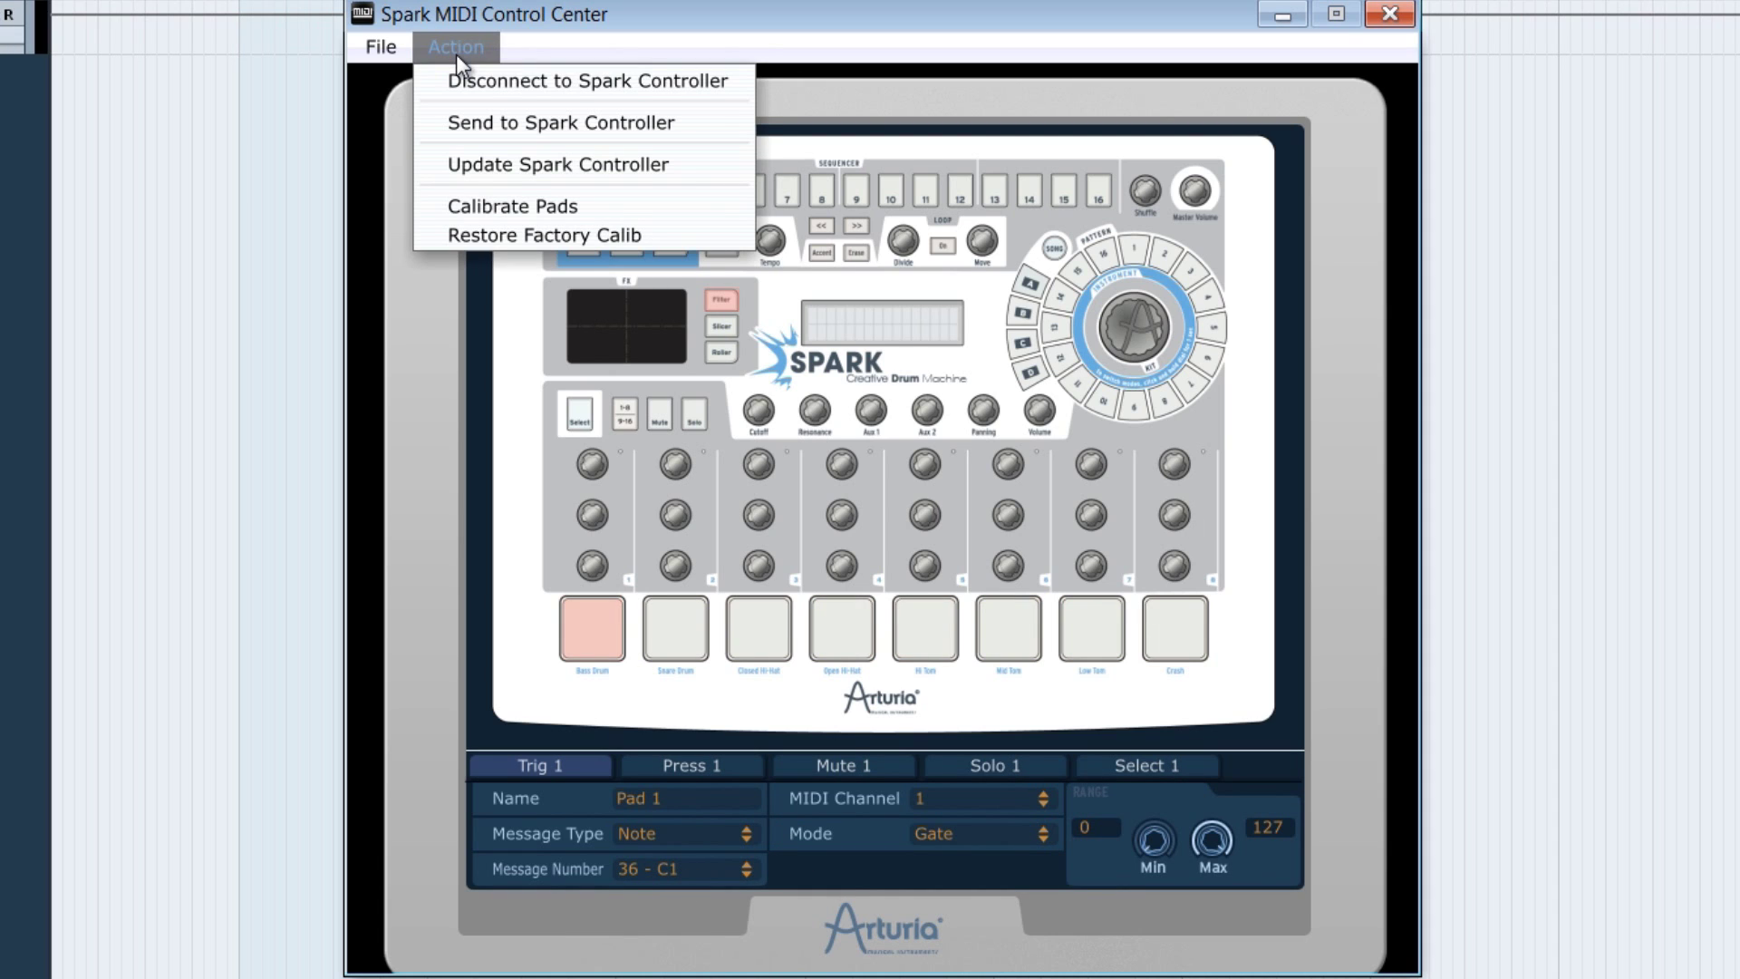
{"action": "left_click", "coordinate": [611, 122]}
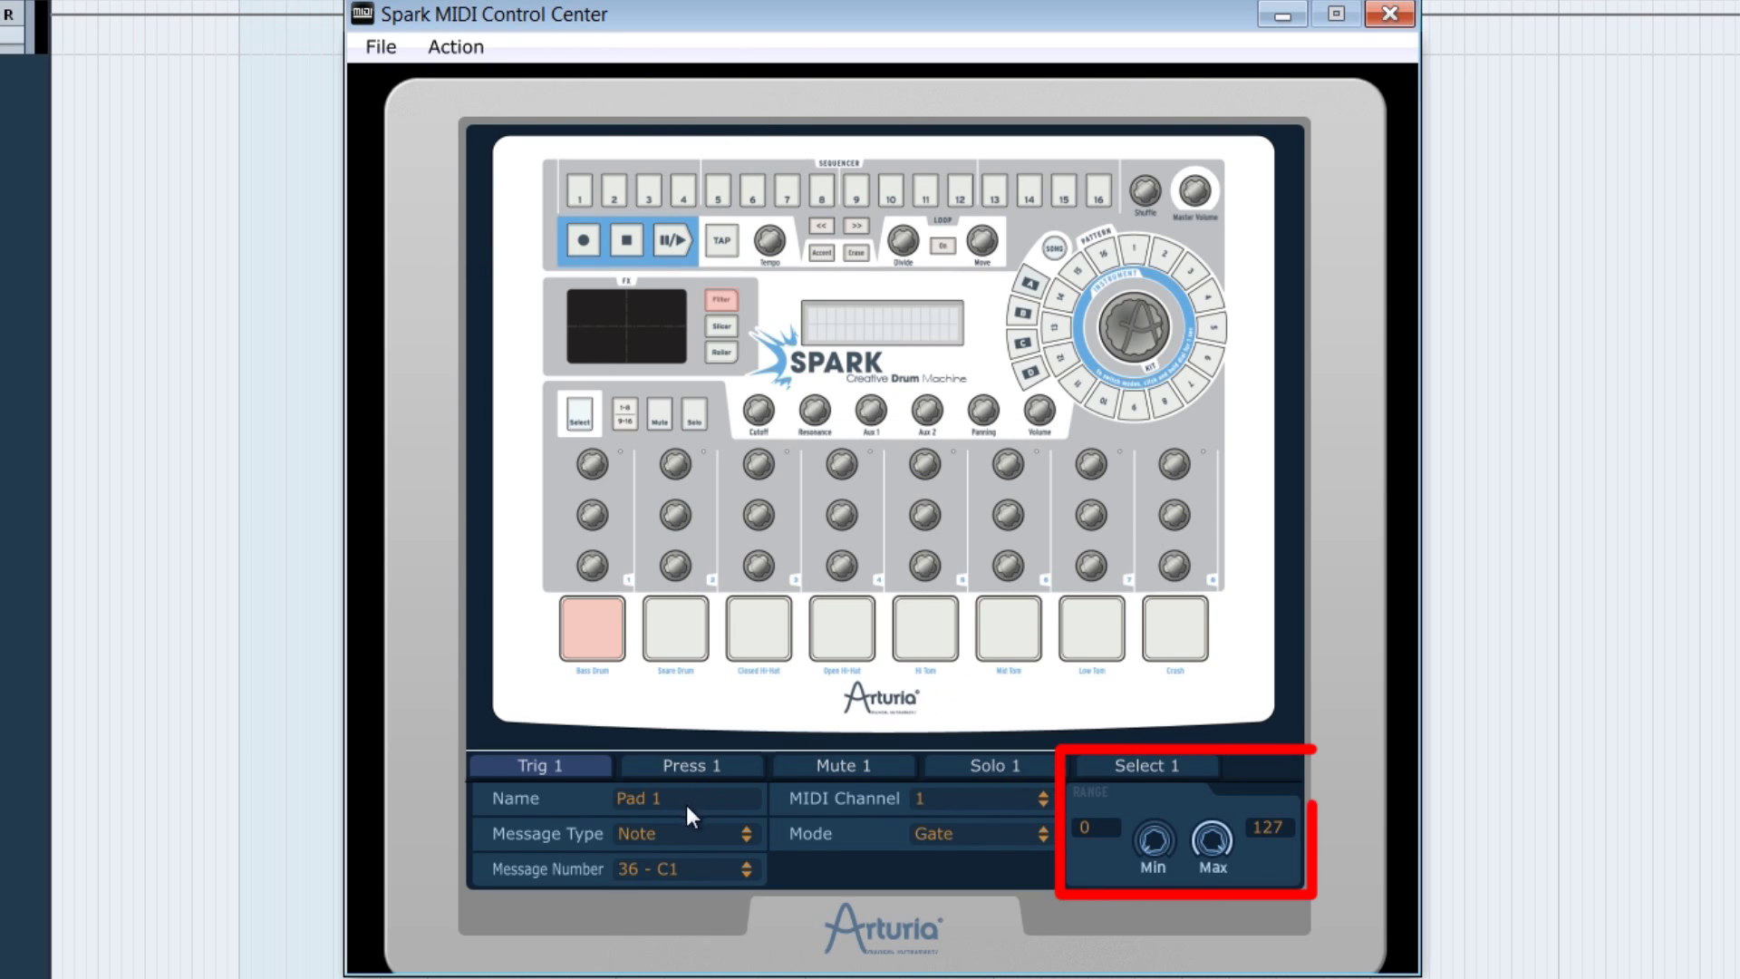
{"action": "left_click_drag", "start_coordinate": [1149, 843], "coordinate": [1178, 814]}
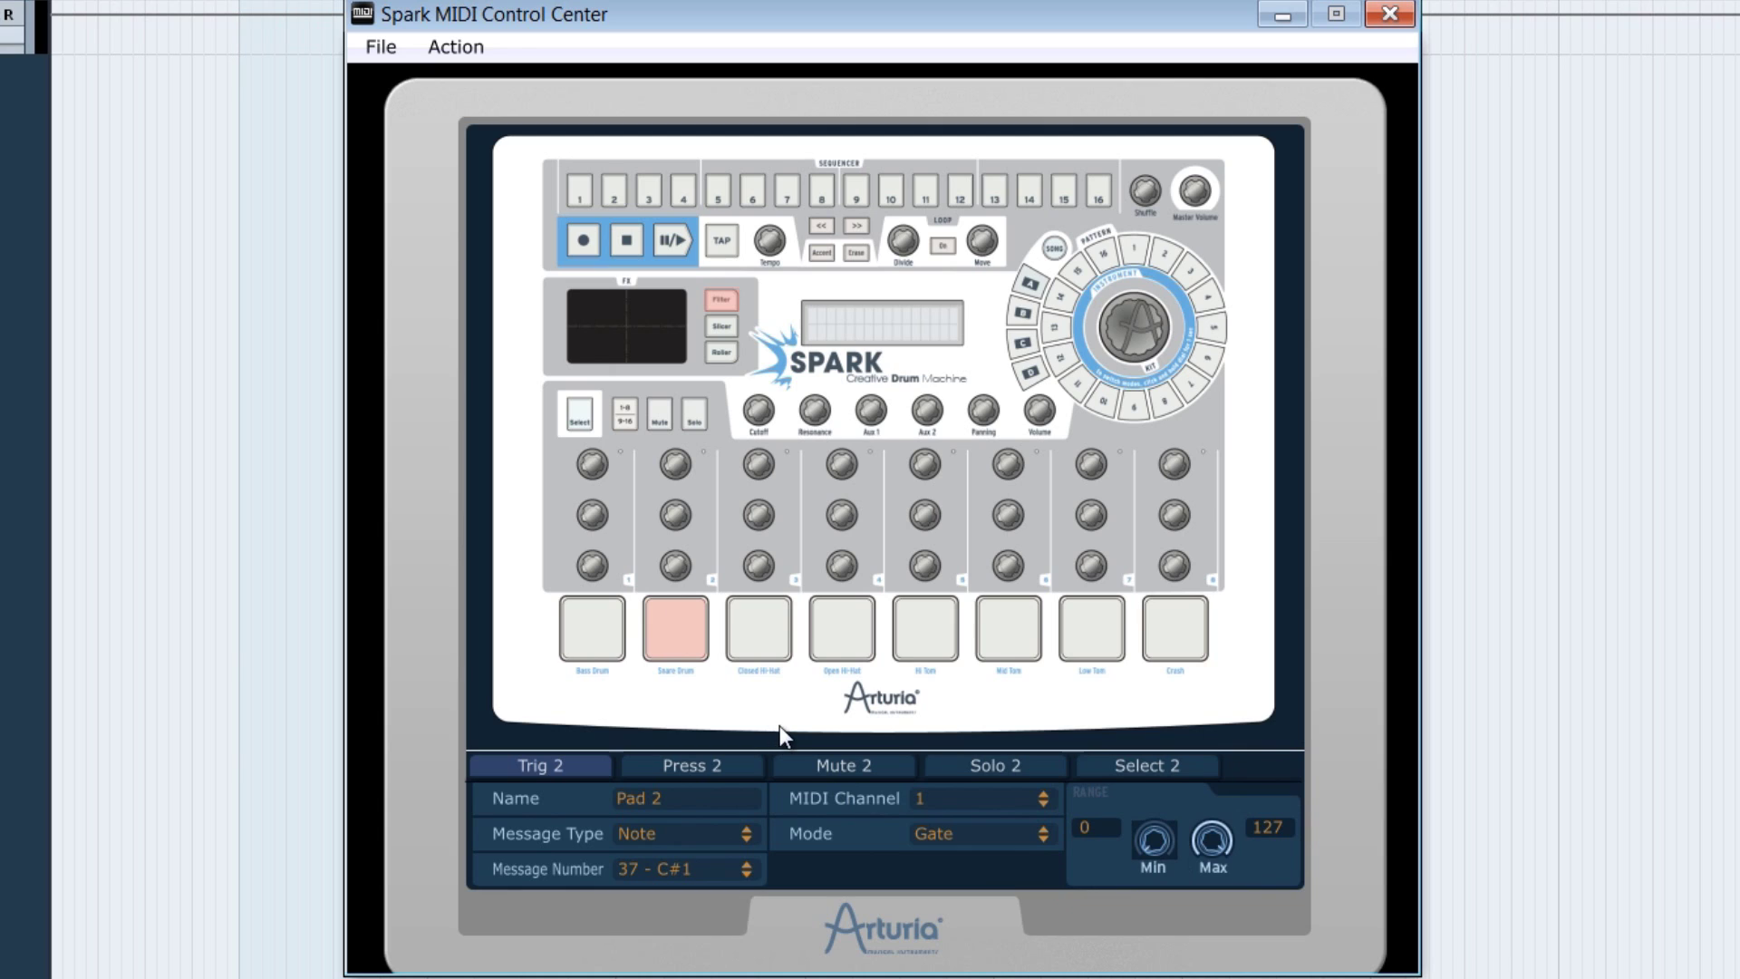
Set pad 2's Press message type to Aftertouch
{"action": "left_click", "coordinate": [686, 764]}
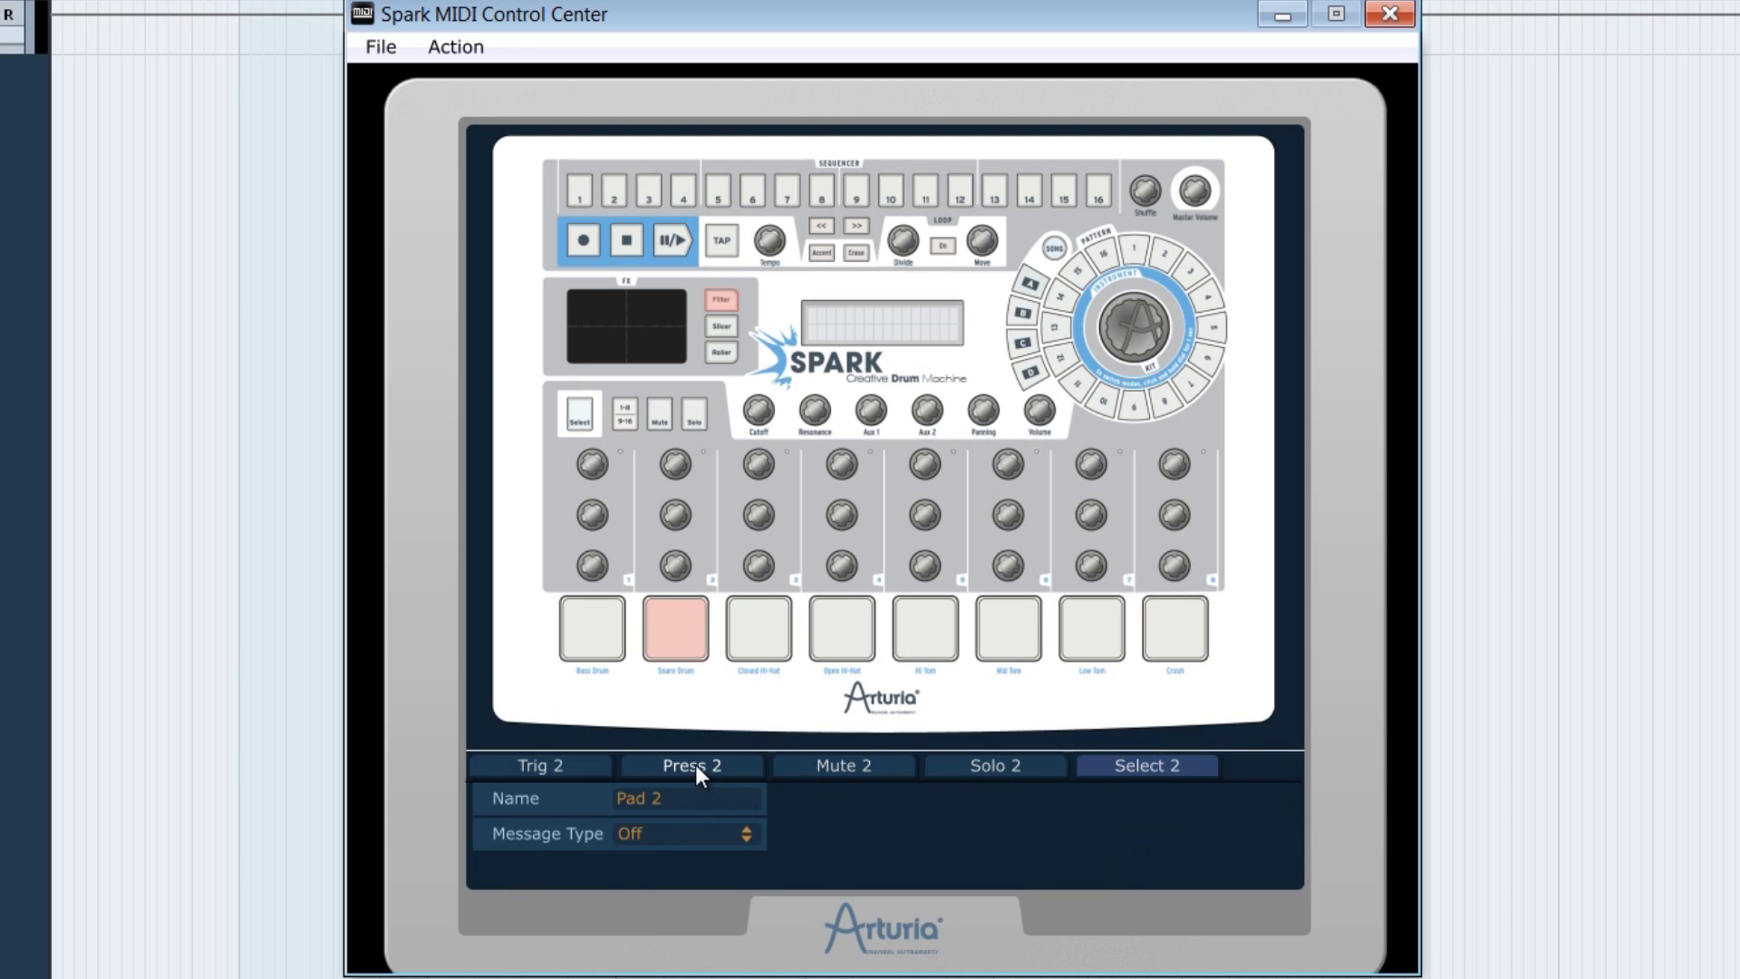
{"action": "left_click", "coordinate": [665, 836]}
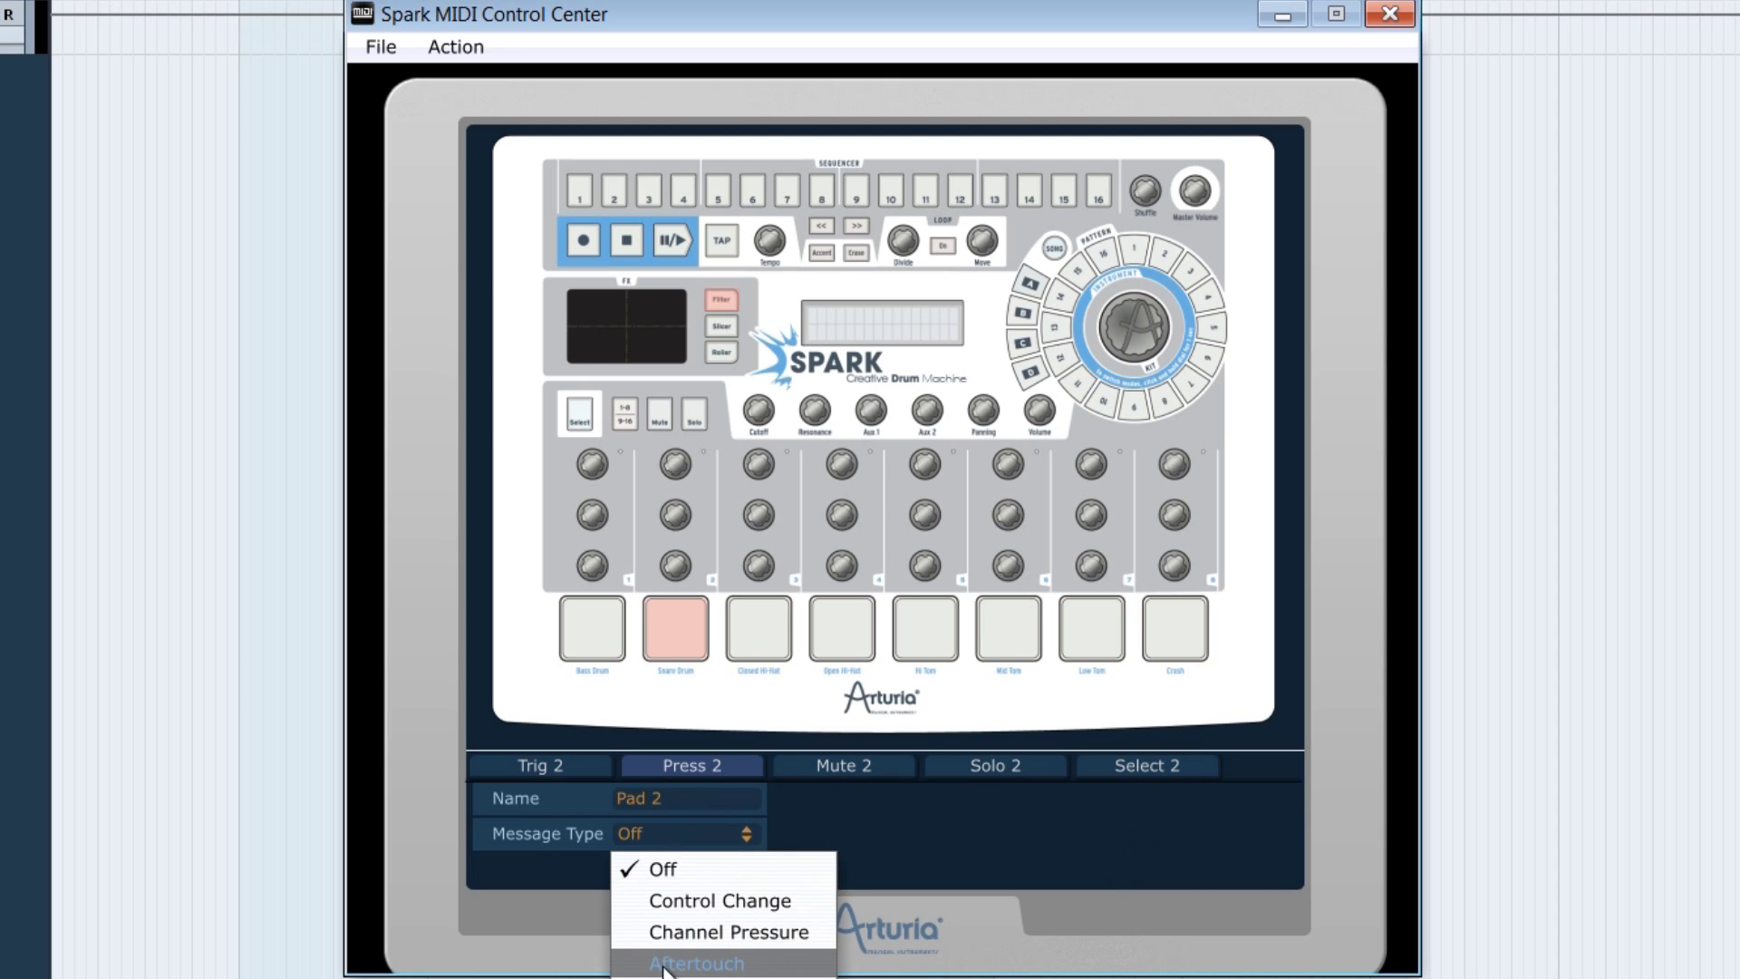
{"action": "left_click", "coordinate": [689, 965]}
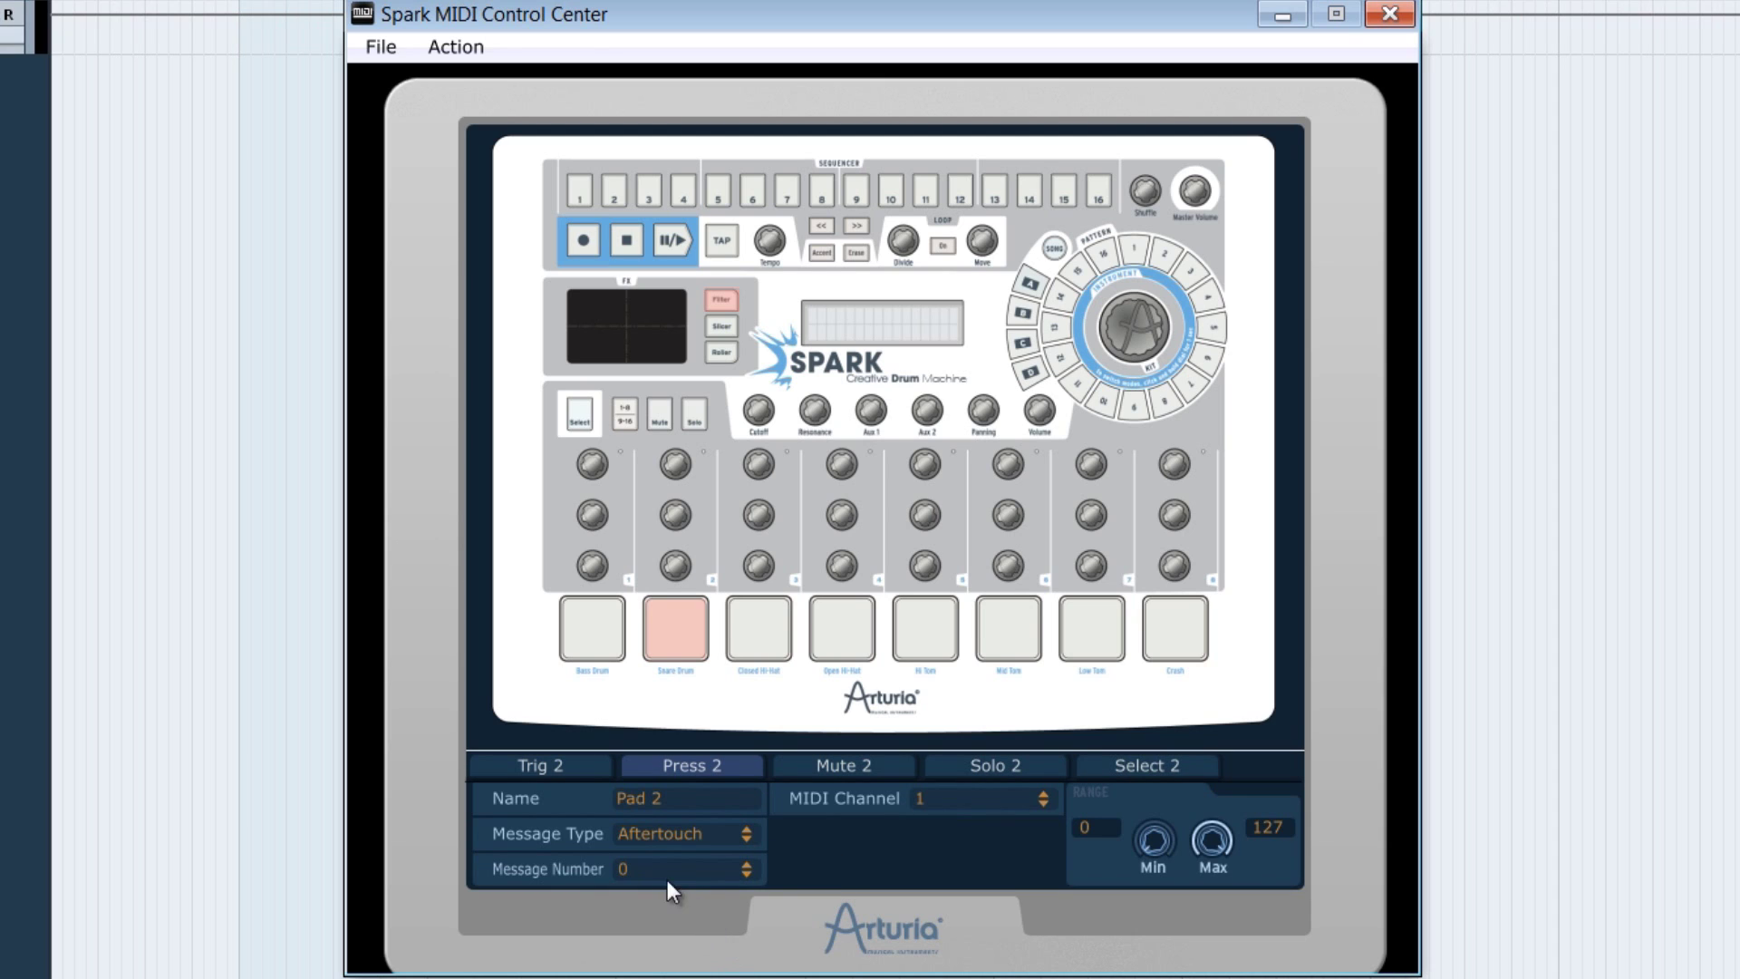
Review pad 2's Trig, Press and Mute tabs, leaving Mute Off
{"action": "left_click", "coordinate": [571, 762]}
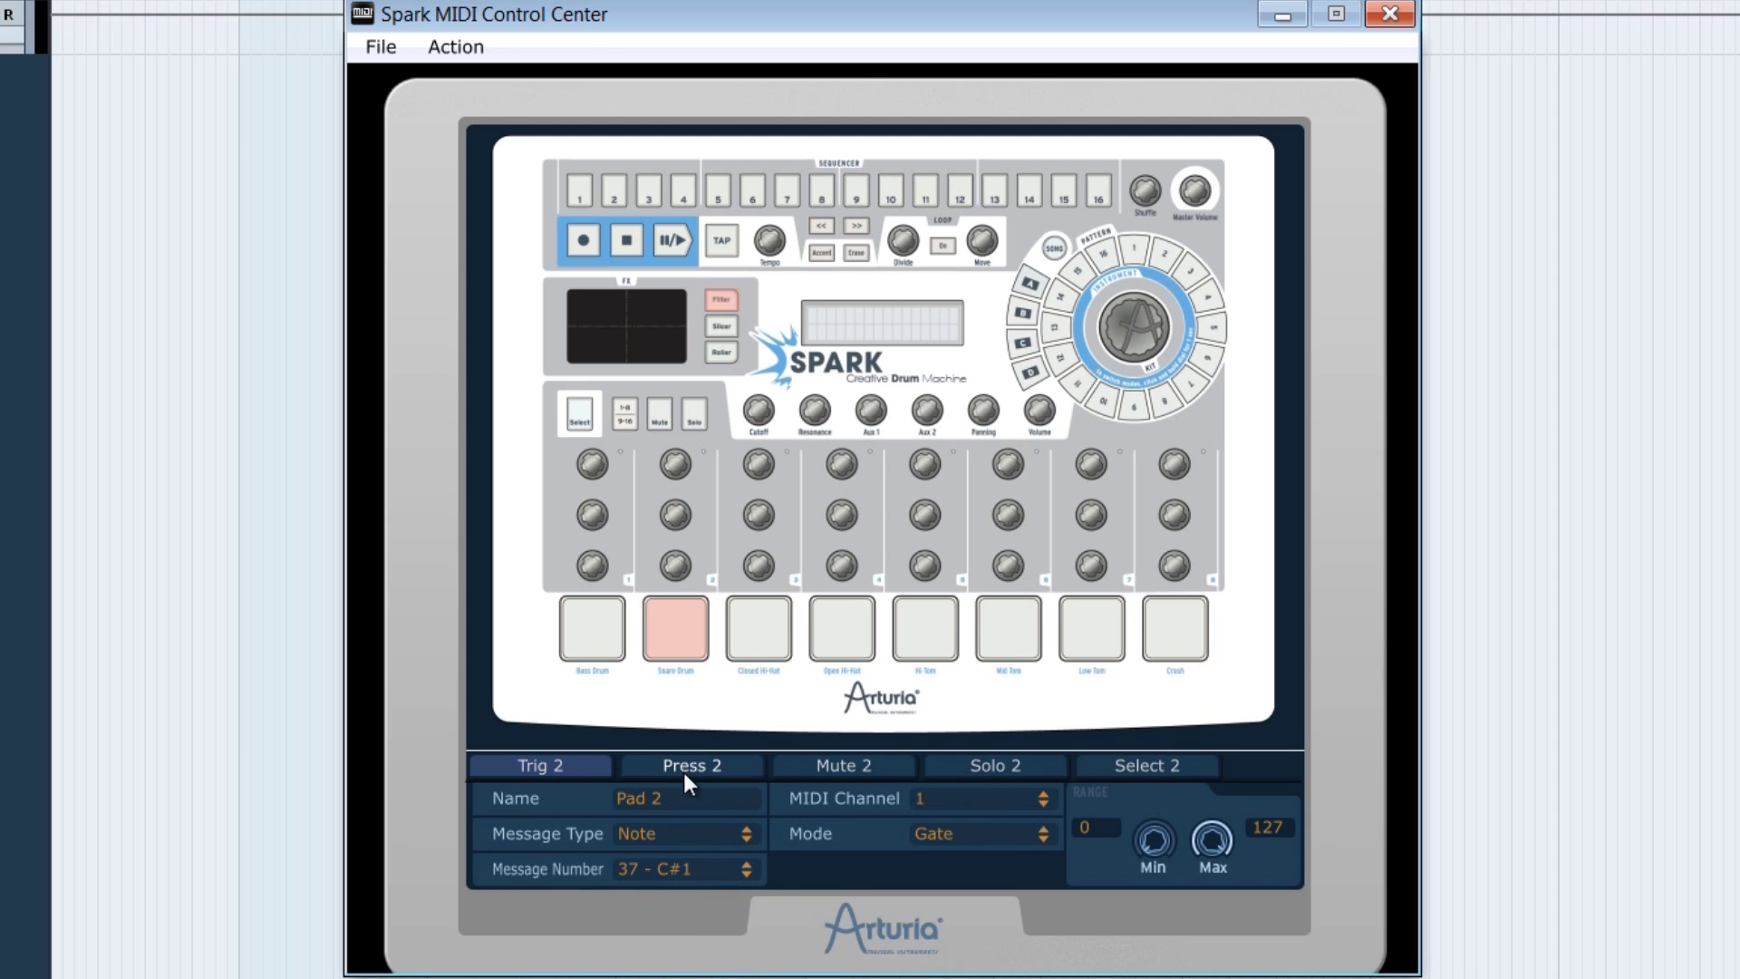
{"action": "left_click", "coordinate": [674, 830]}
{"action": "left_click", "coordinate": [732, 763]}
{"action": "left_click", "coordinate": [815, 763]}
{"action": "left_click", "coordinate": [703, 834]}
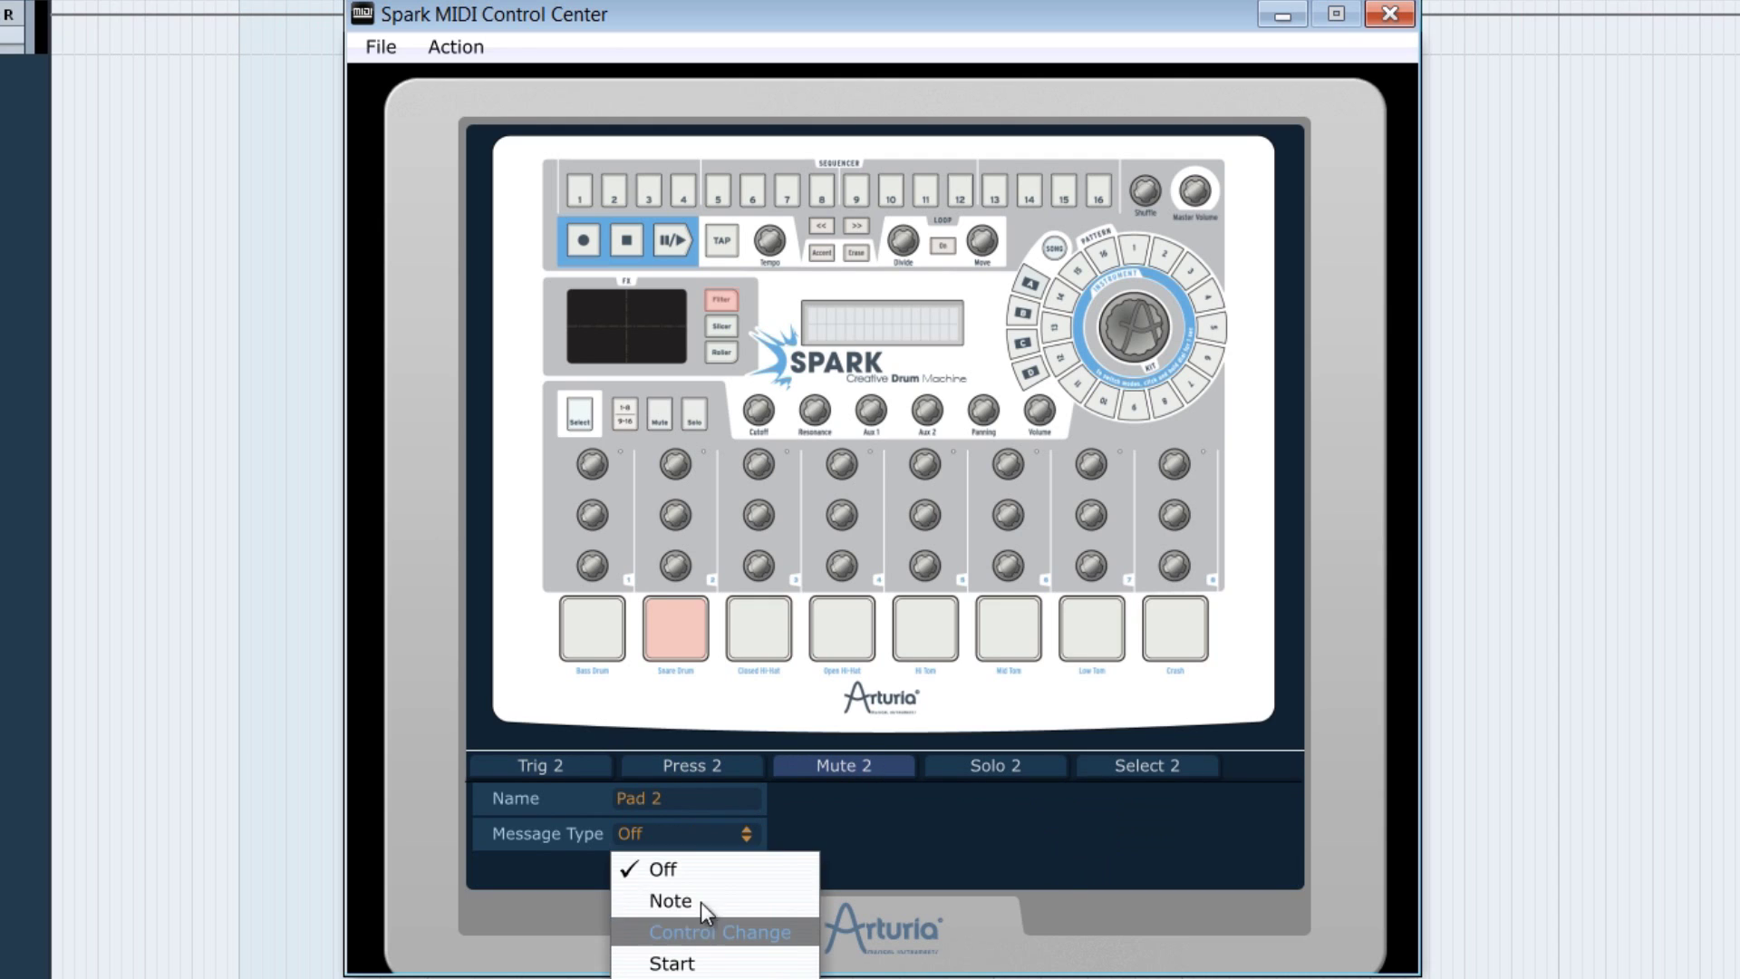
{"action": "left_click", "coordinate": [685, 760]}
{"action": "left_click", "coordinate": [687, 760]}
{"action": "left_click", "coordinate": [572, 764]}
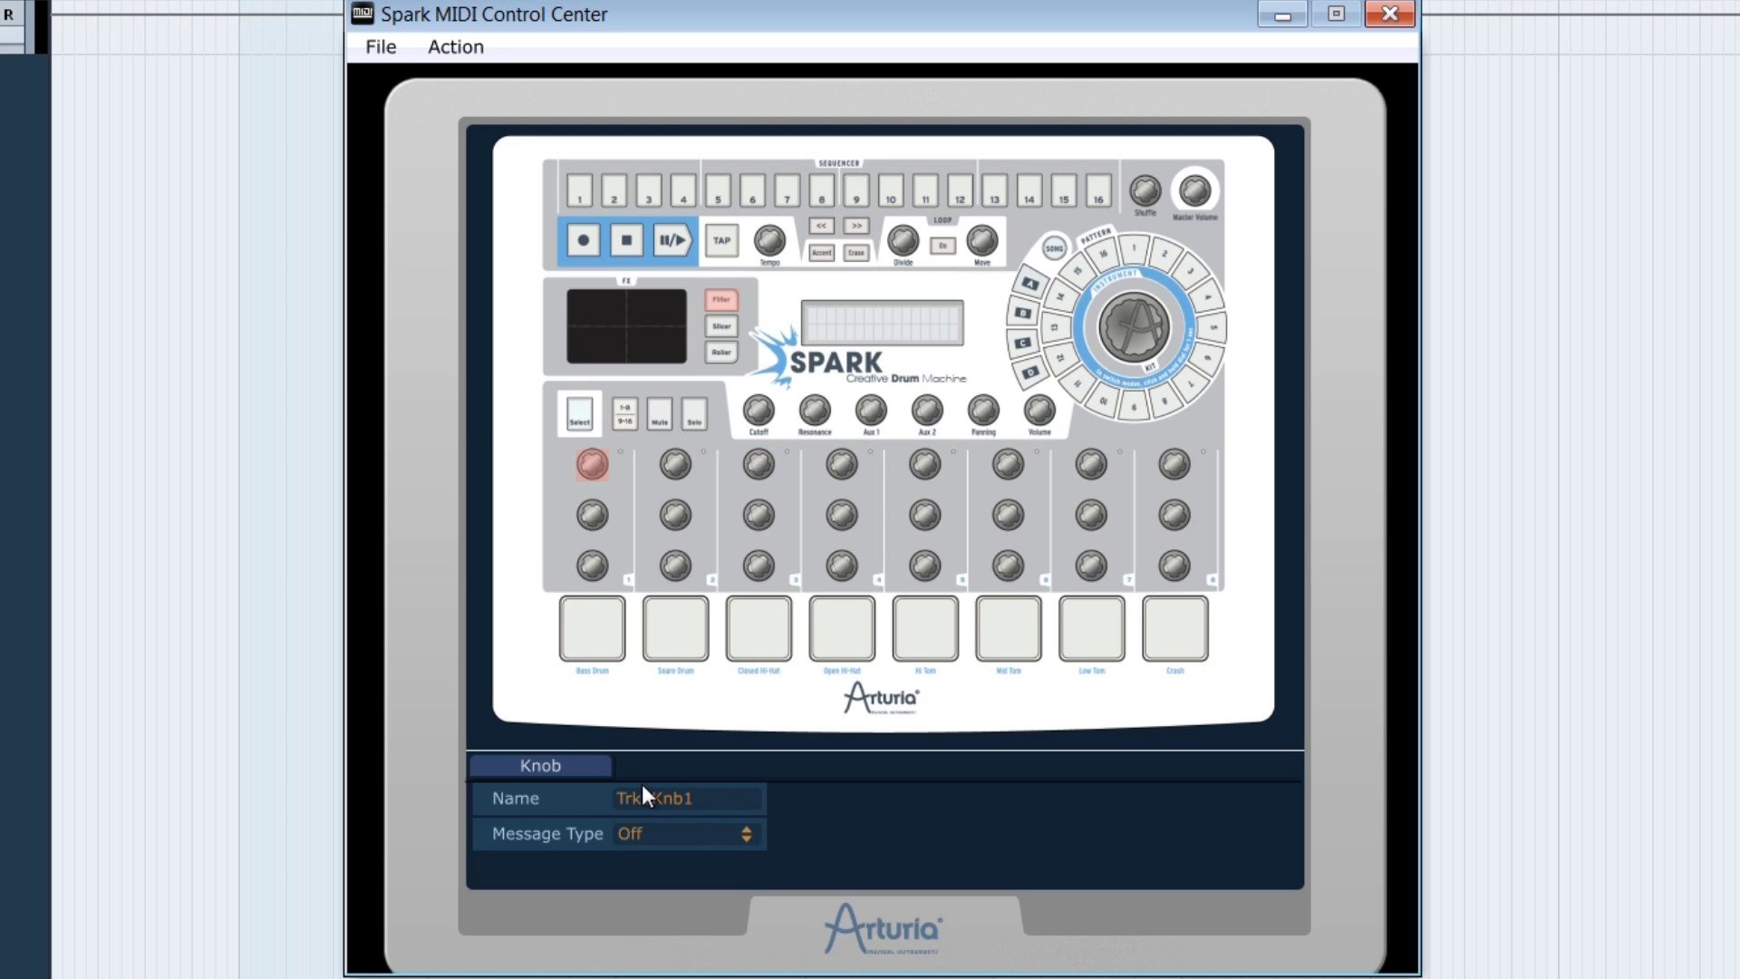
Set Trk1Knb1 to Control Change 28 on channel 1, Relative3 mode, Slow acceleration
{"action": "left_click", "coordinate": [651, 834]}
{"action": "left_click", "coordinate": [678, 903]}
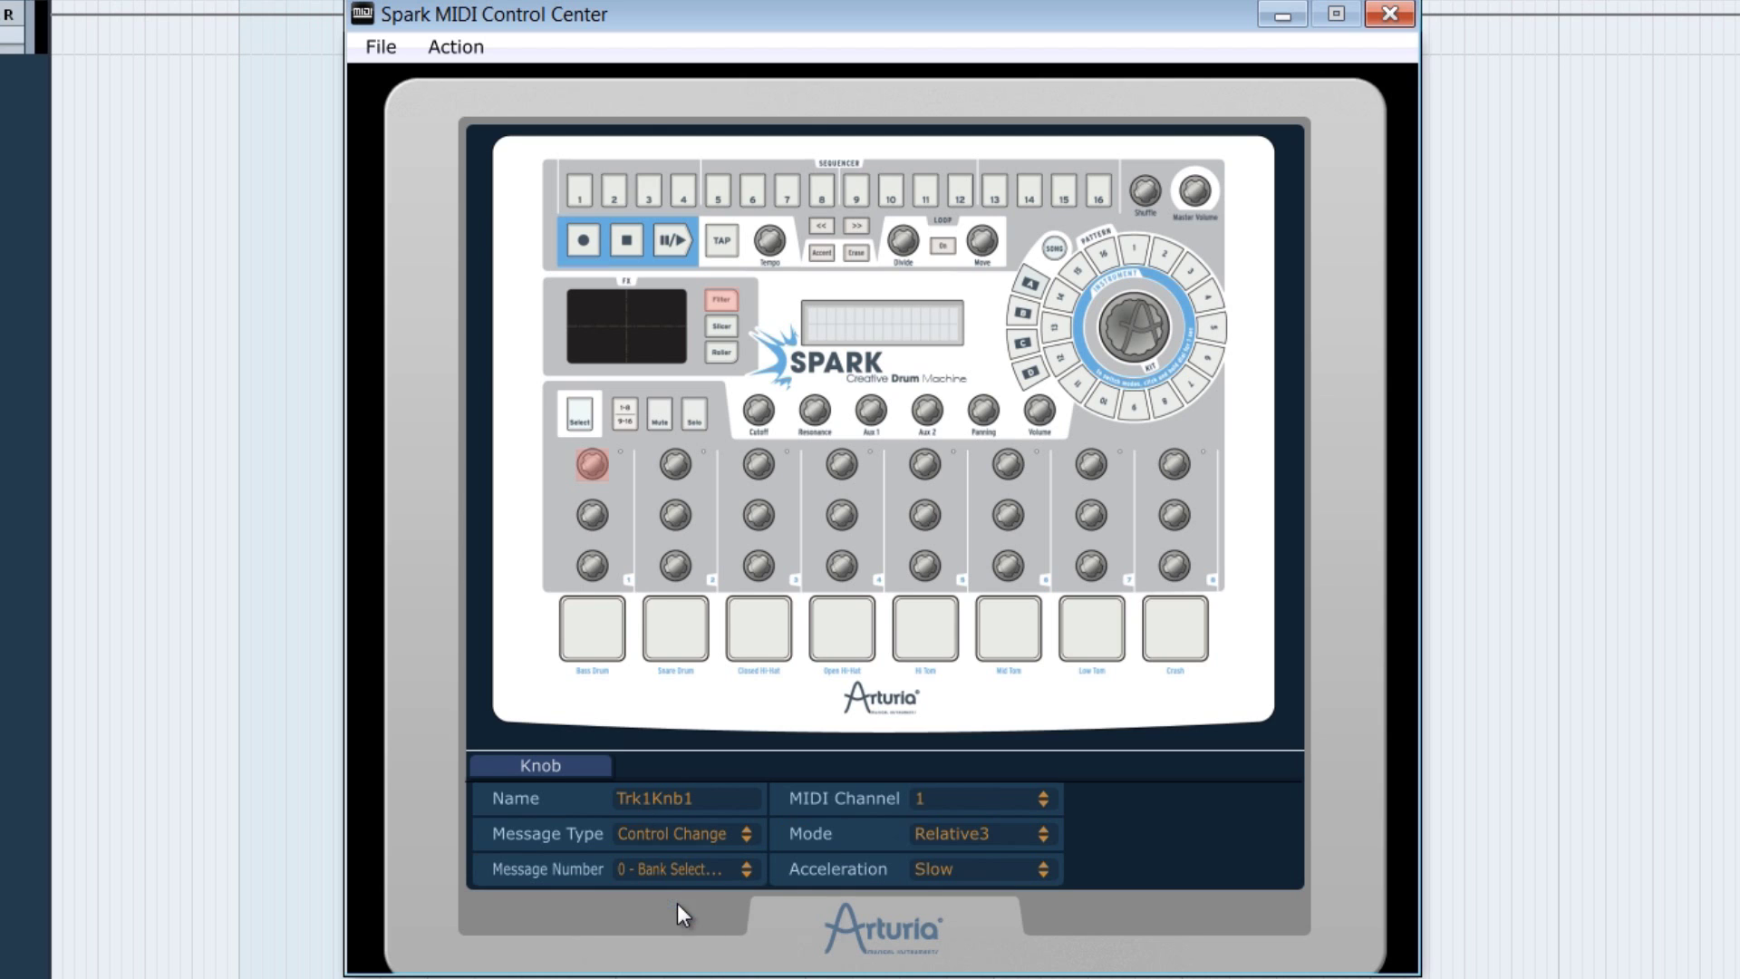
{"action": "left_click", "coordinate": [676, 872]}
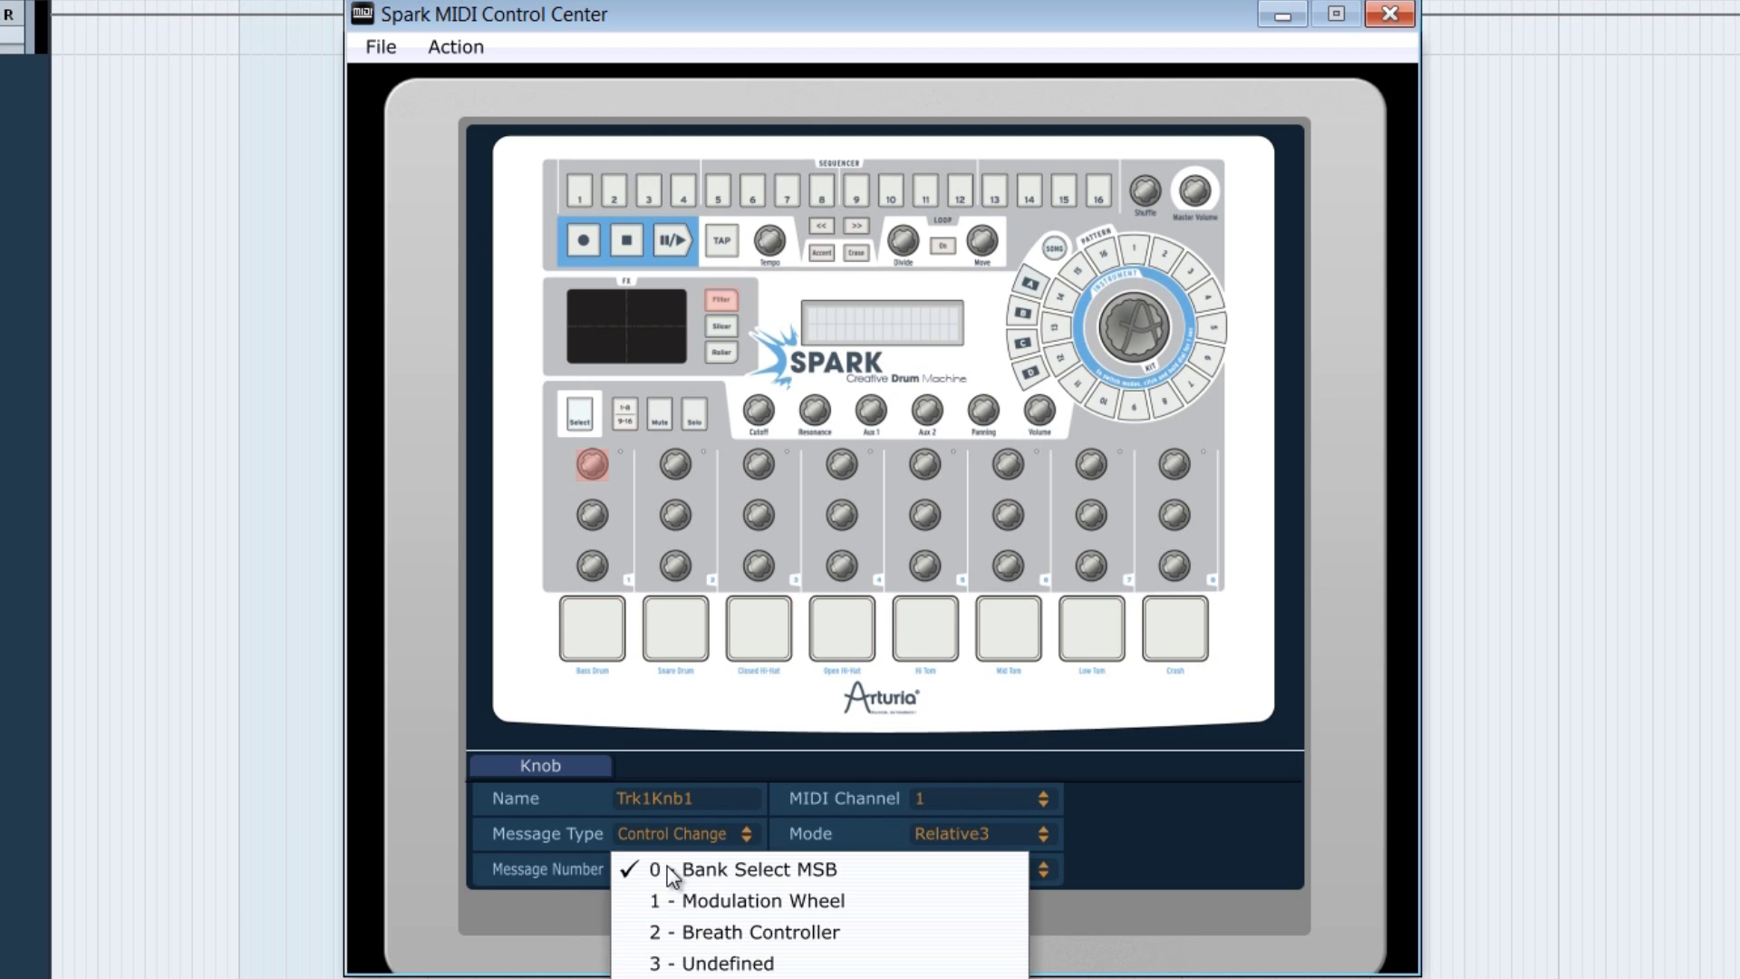
{"action": "scroll", "coordinate": [673, 875], "scroll_direction": "down", "scroll_amount": 10}
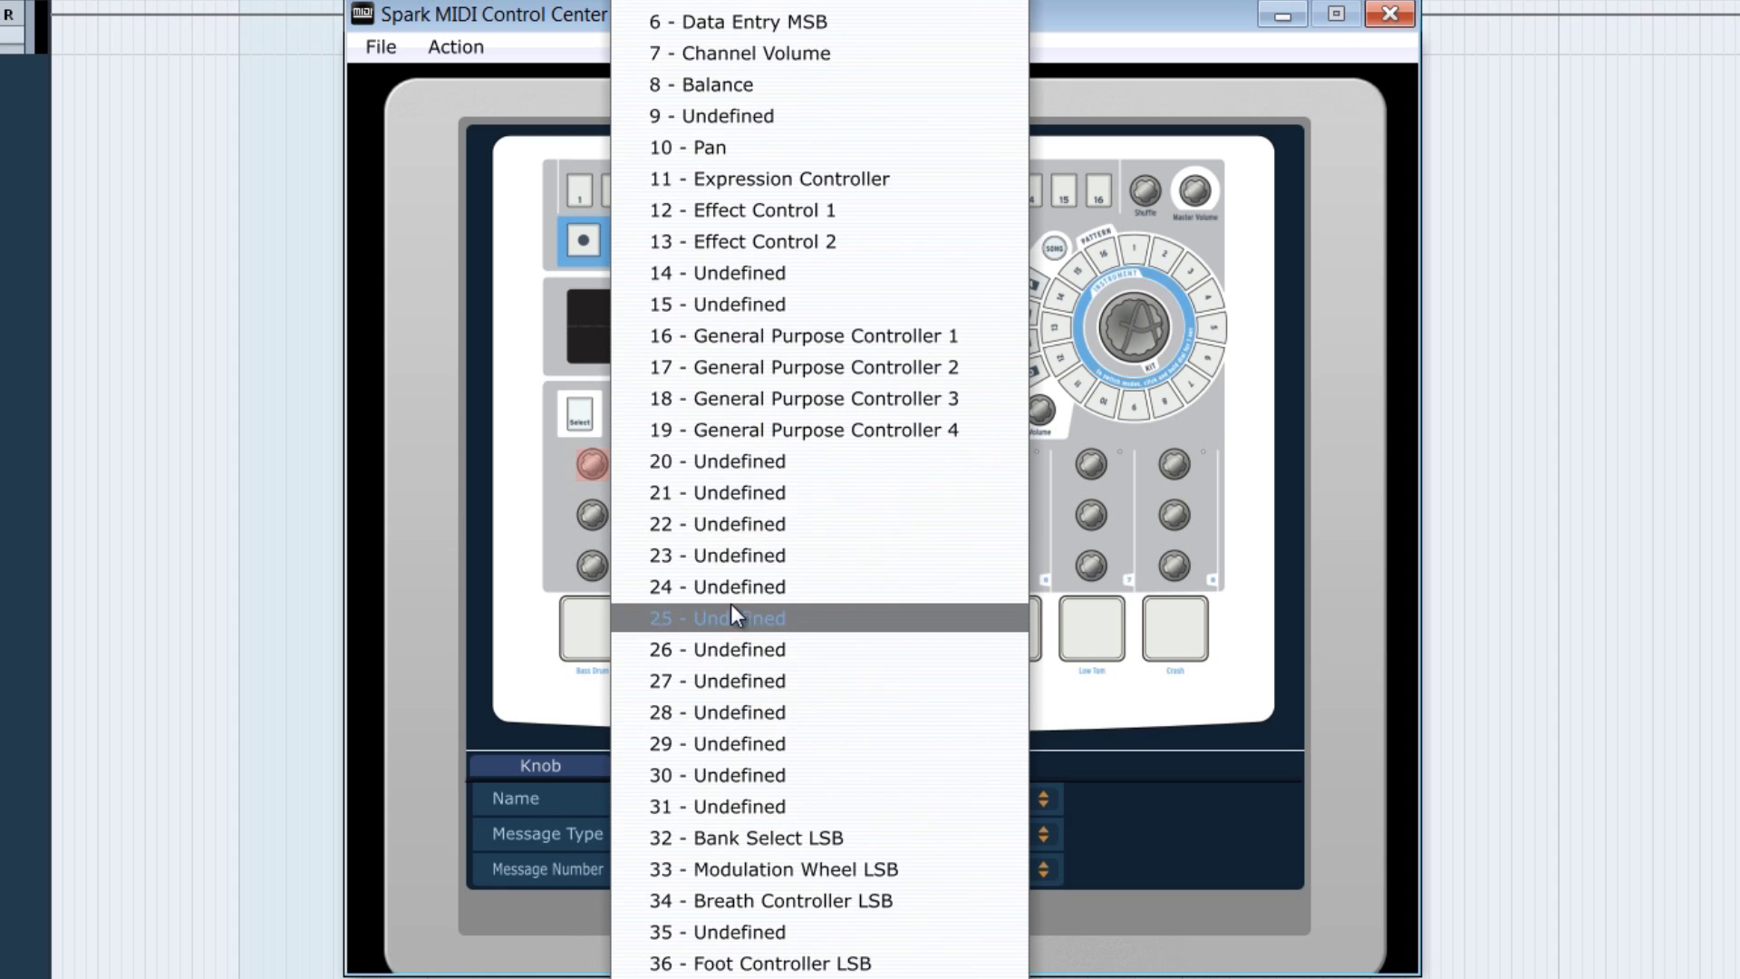
{"action": "left_click", "coordinate": [706, 700]}
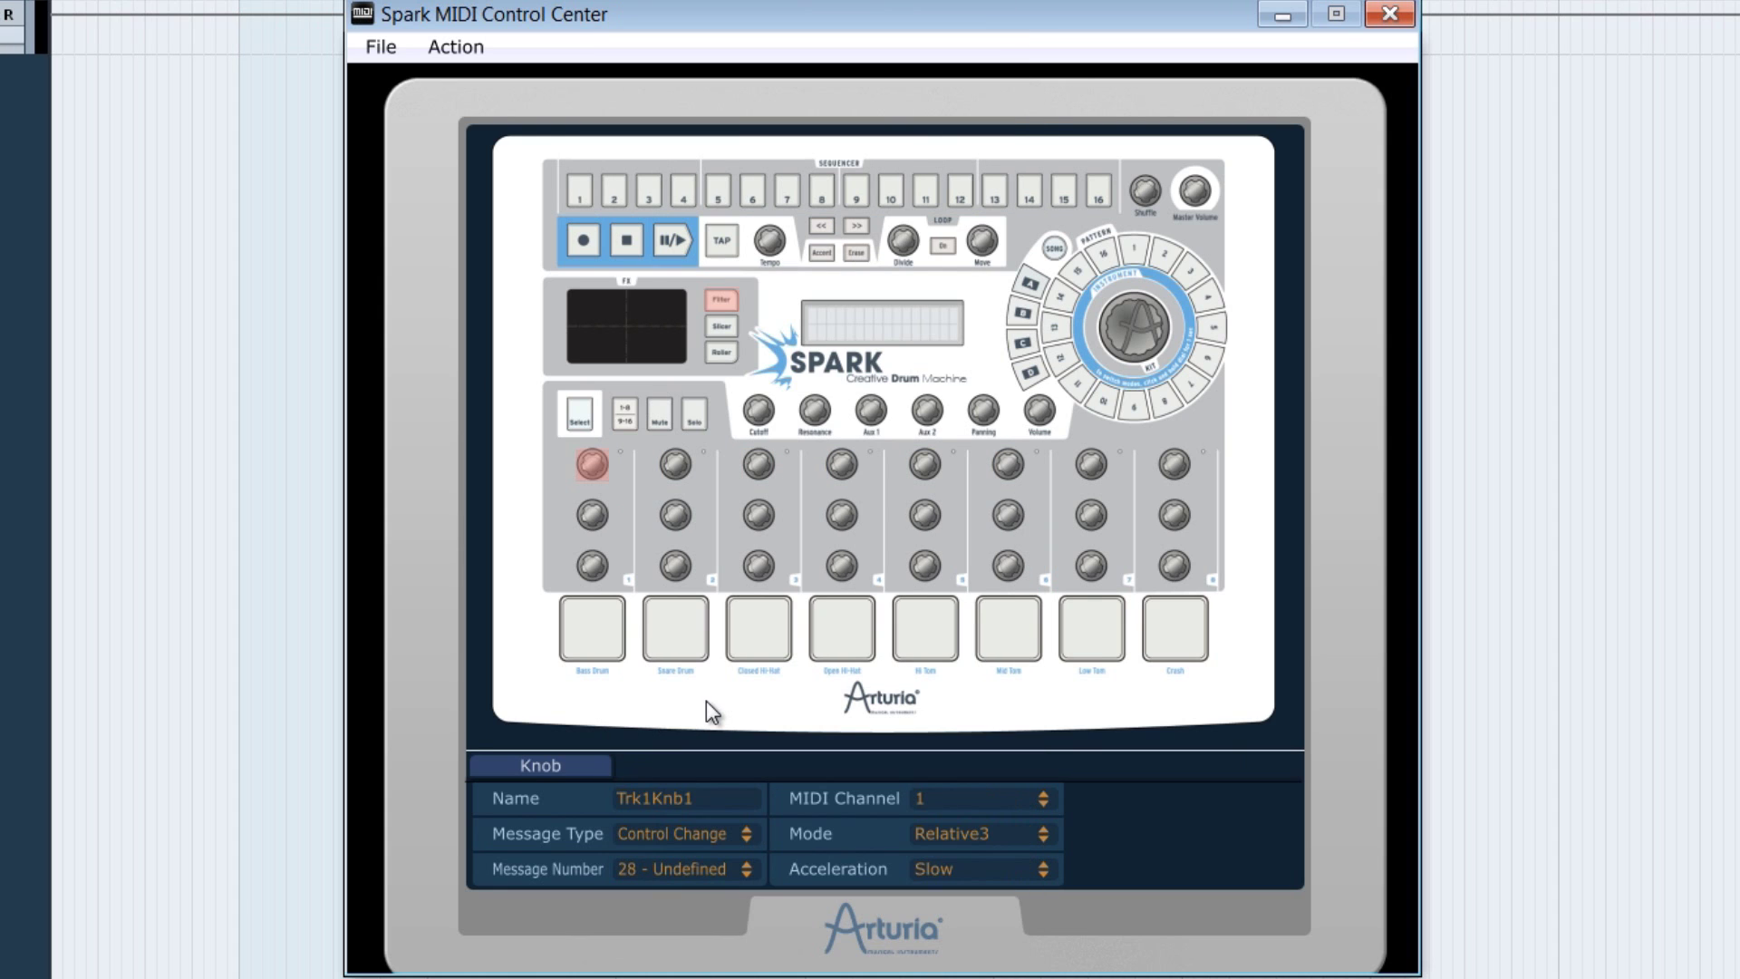
{"action": "left_click", "coordinate": [944, 791]}
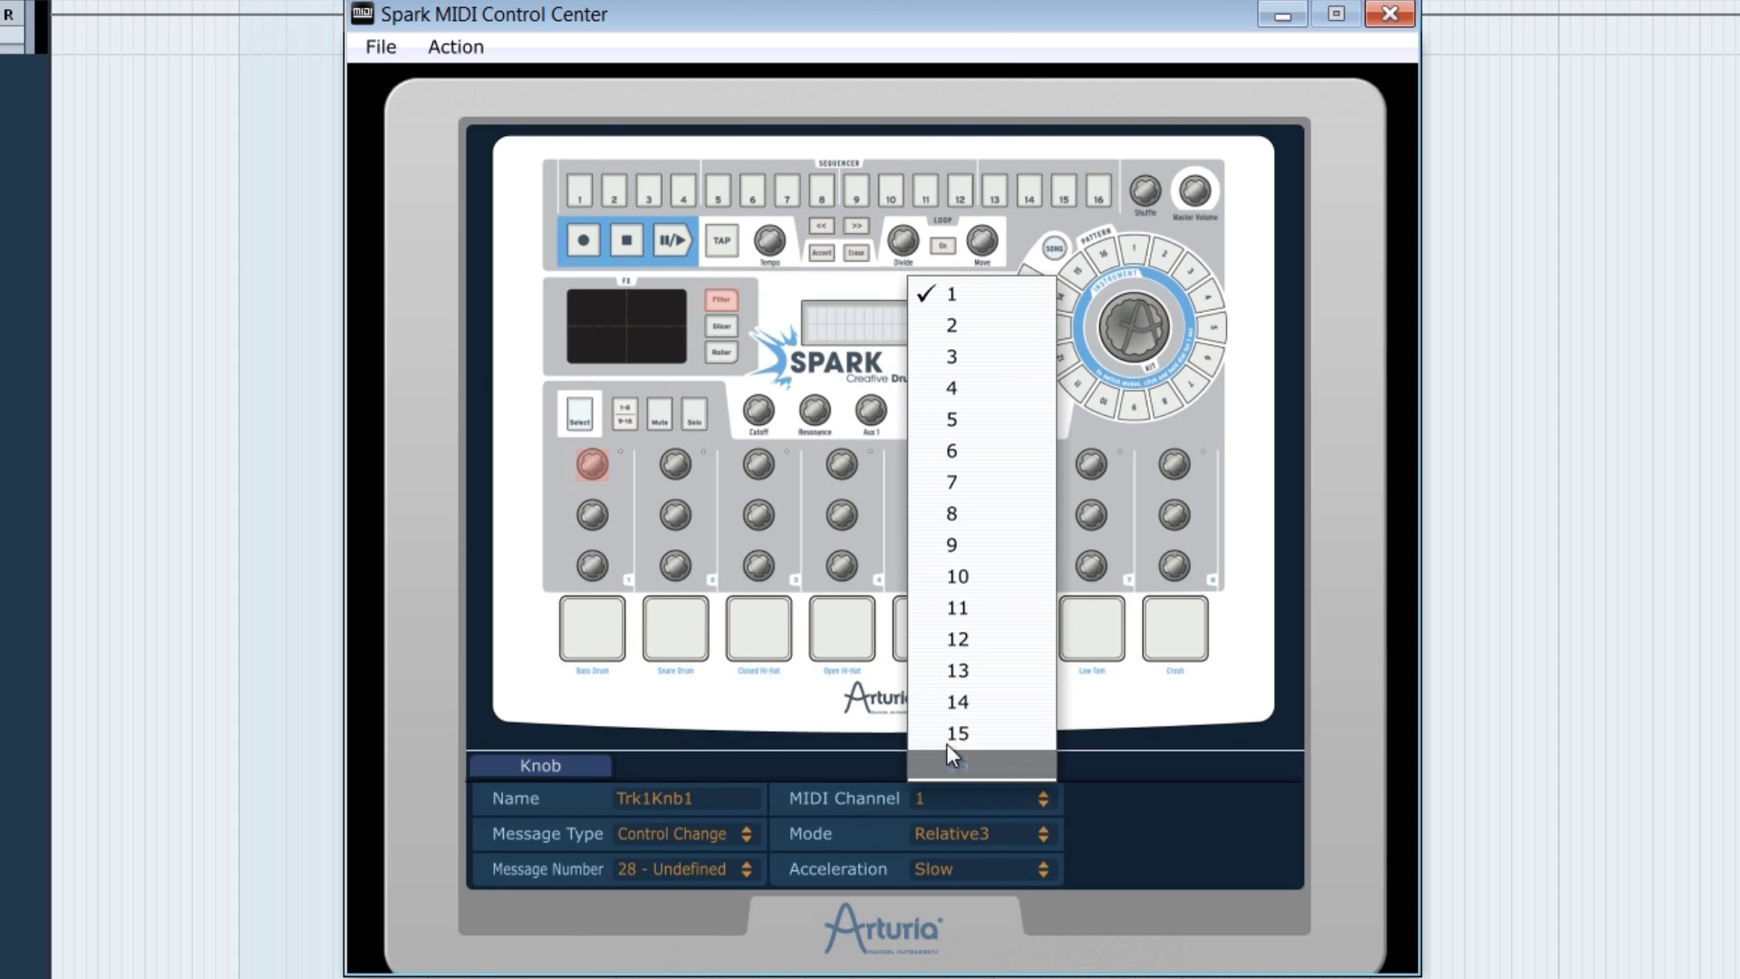
{"action": "left_click", "coordinate": [1181, 870]}
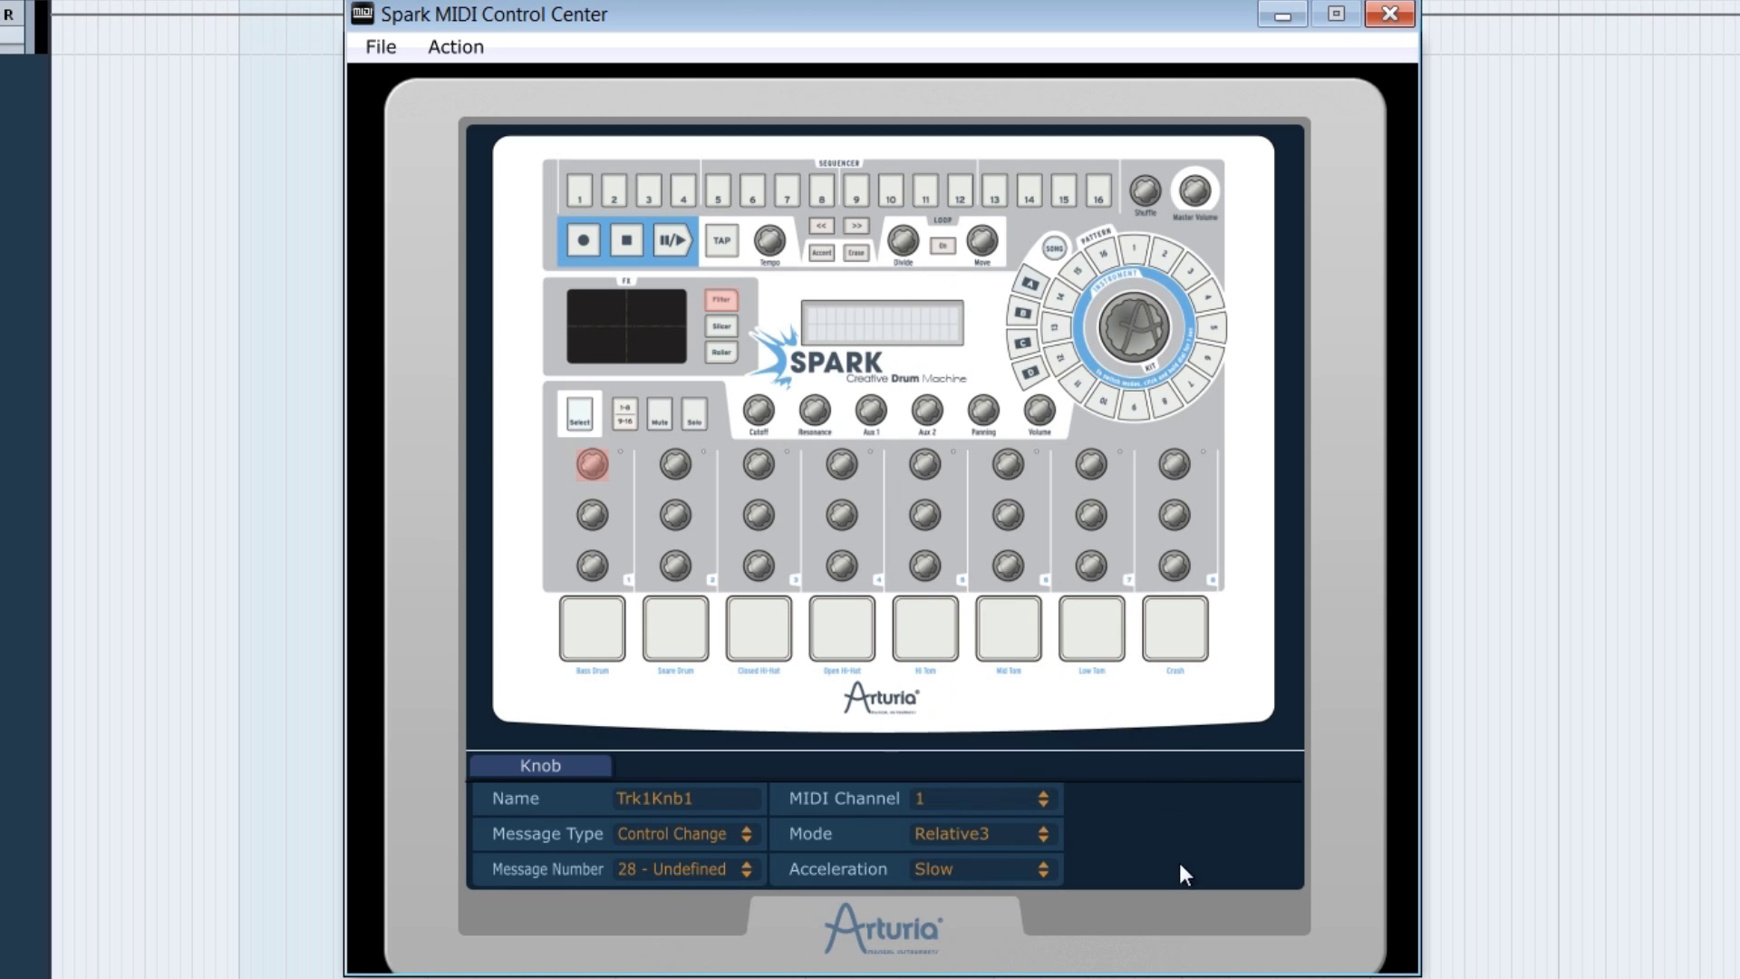
{"action": "left_click", "coordinate": [966, 829]}
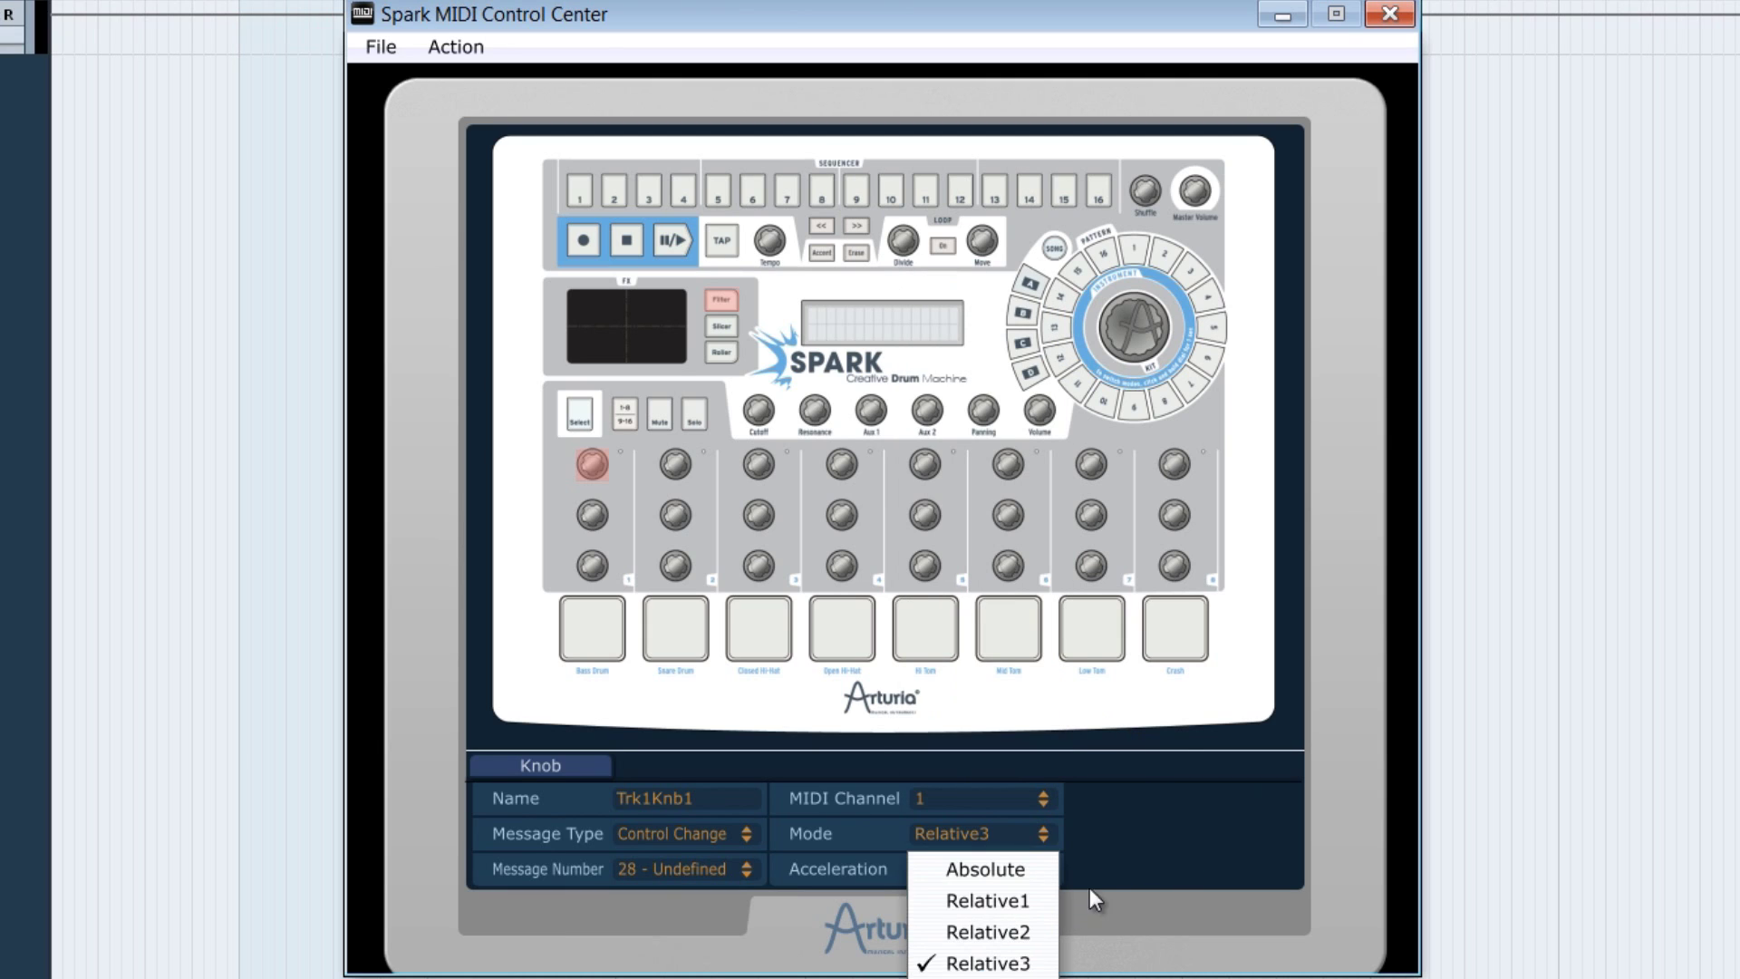
{"action": "left_click", "coordinate": [1144, 850]}
{"action": "left_click", "coordinate": [943, 871]}
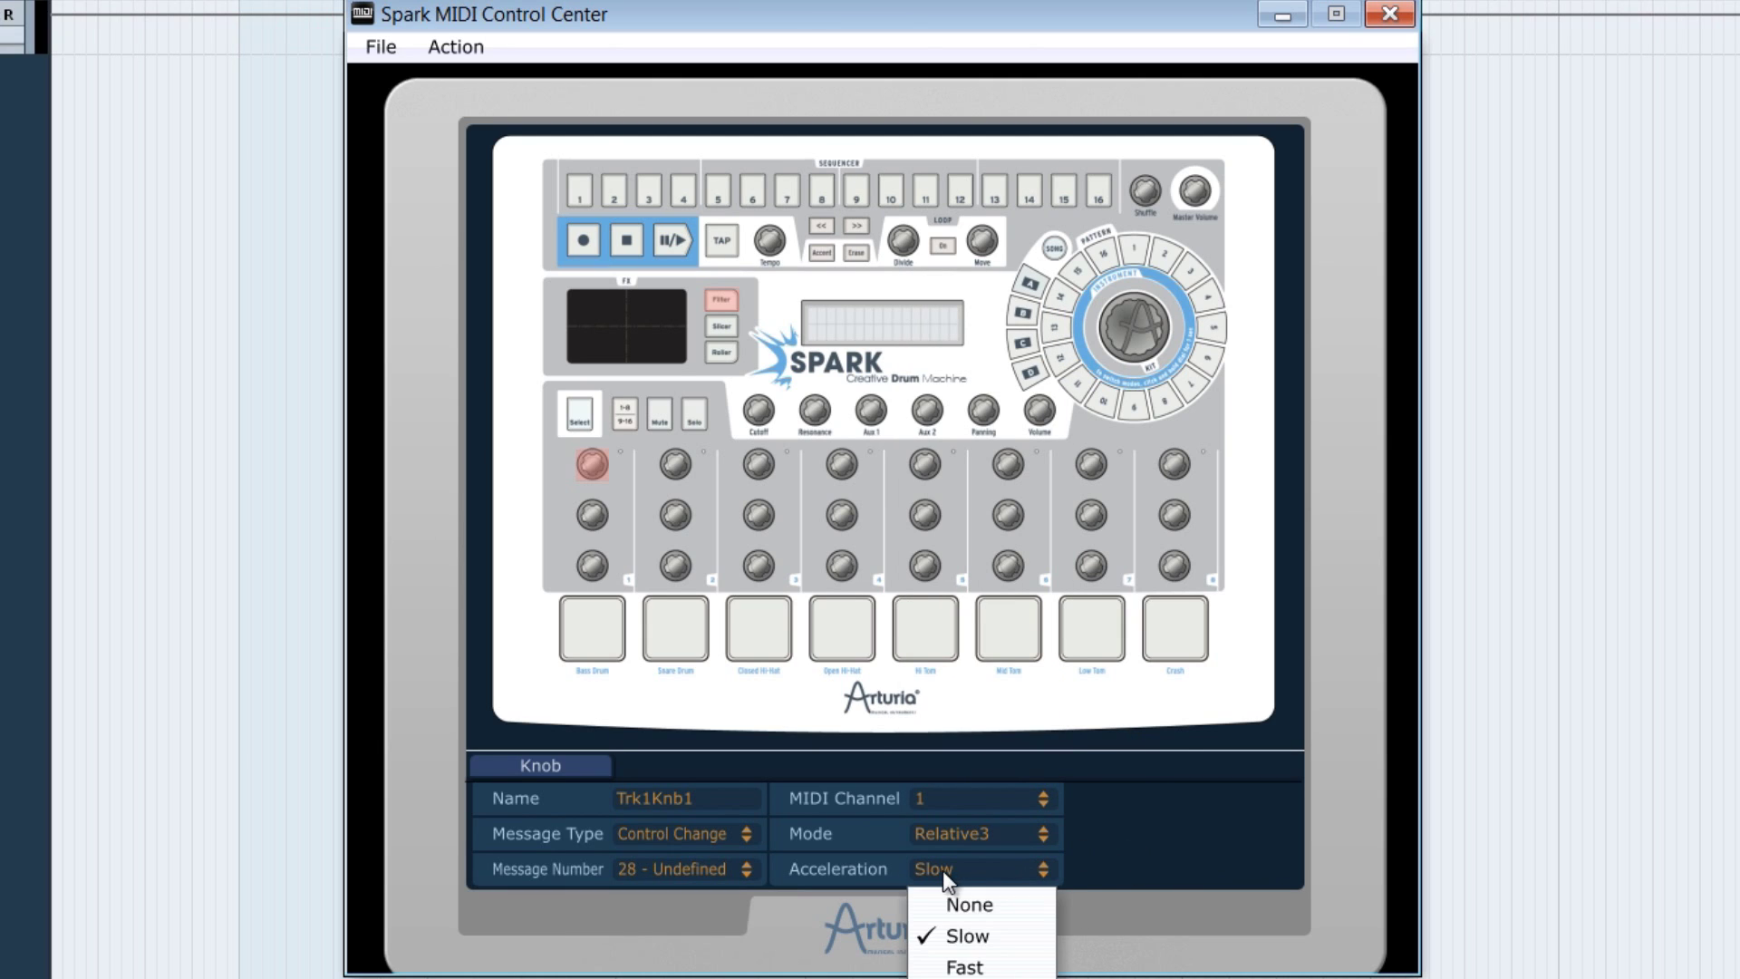
{"action": "left_click", "coordinate": [954, 938]}
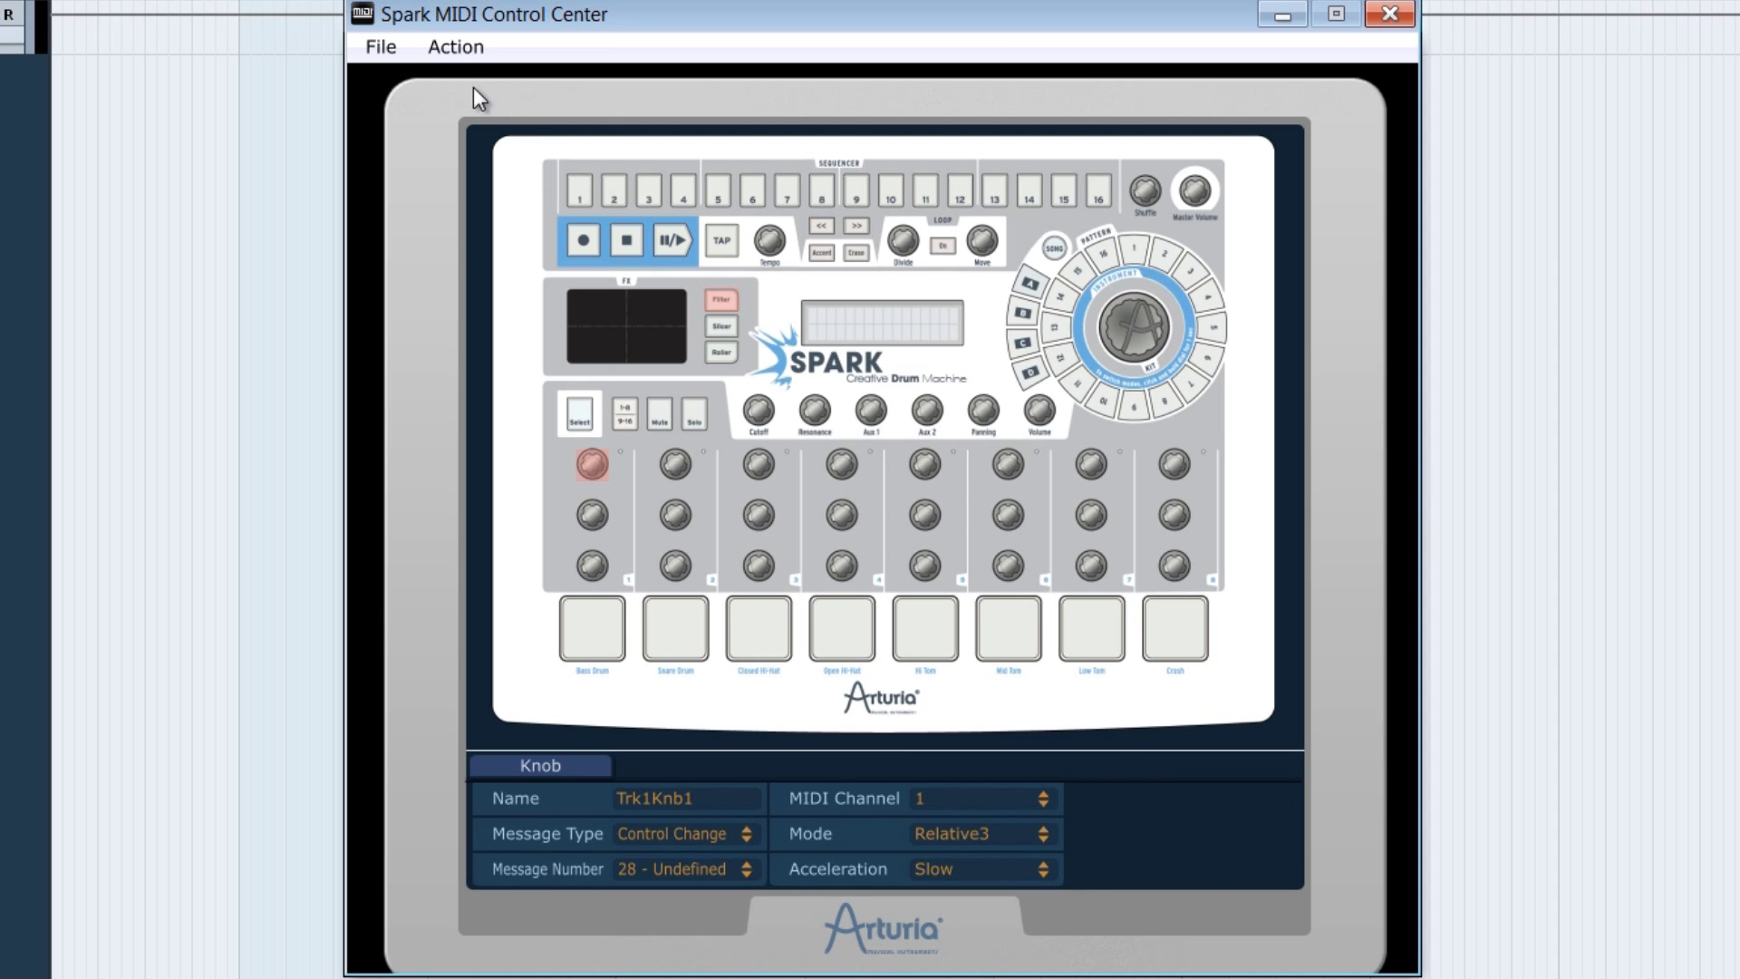
{"action": "left_click", "coordinate": [456, 47]}
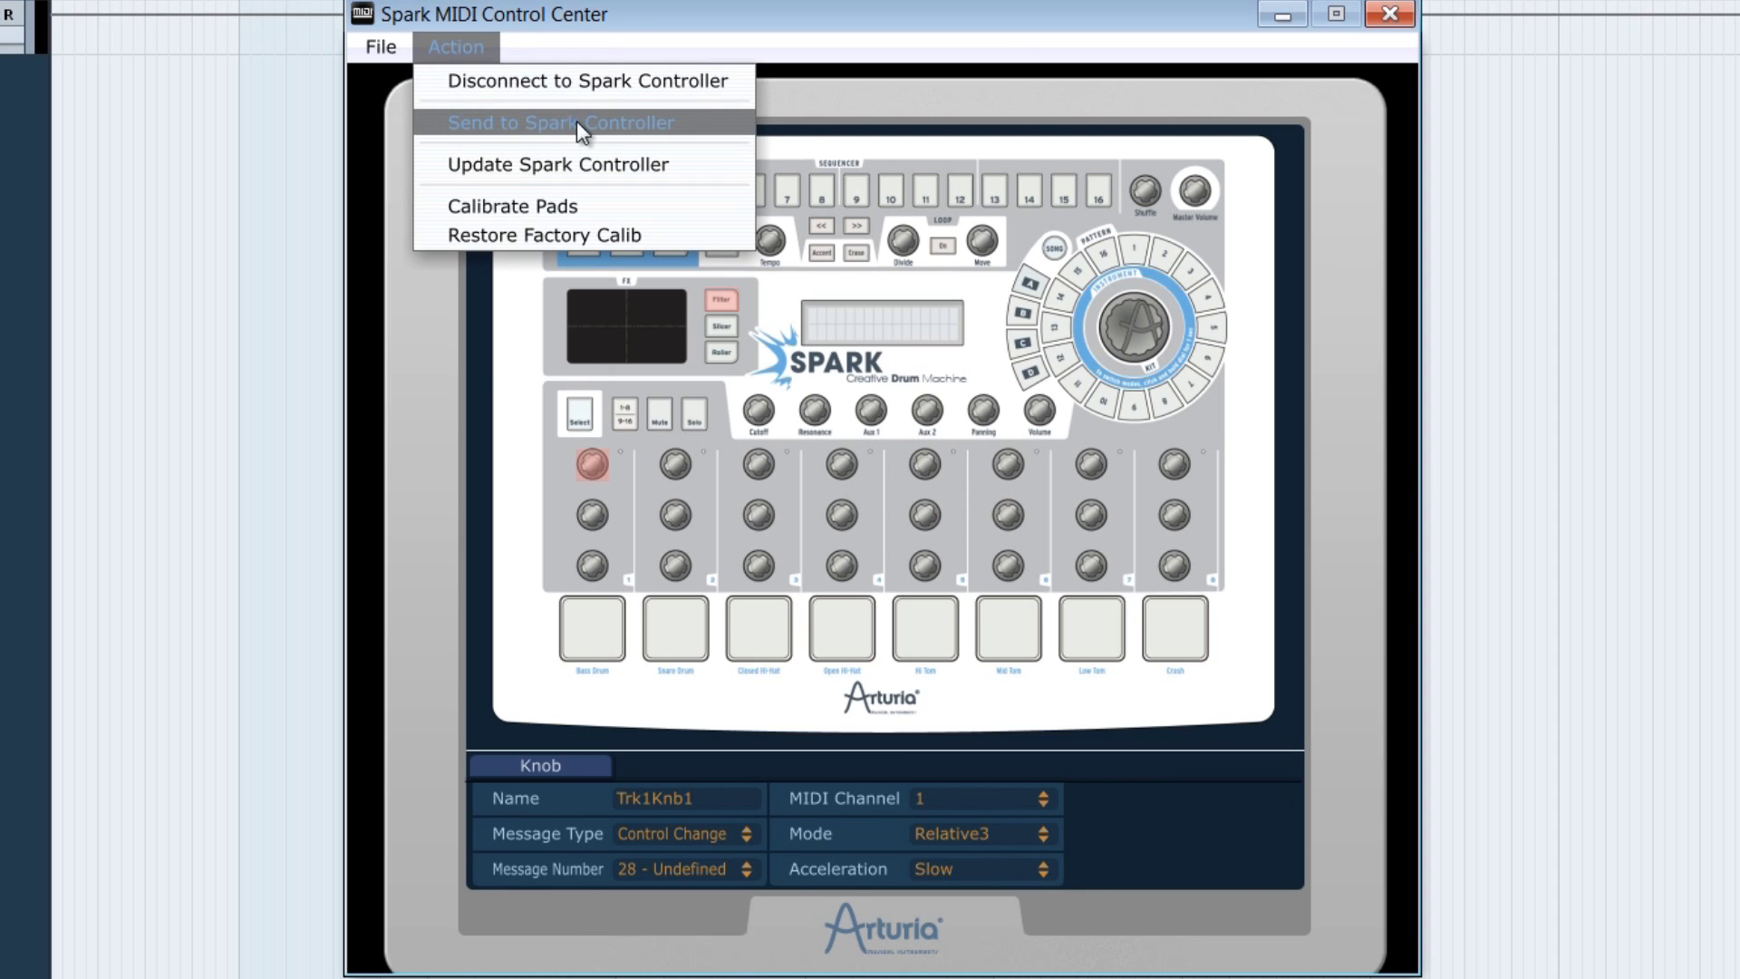
Send the template to the Spark and step to the next knob
{"action": "left_click", "coordinate": [632, 121]}
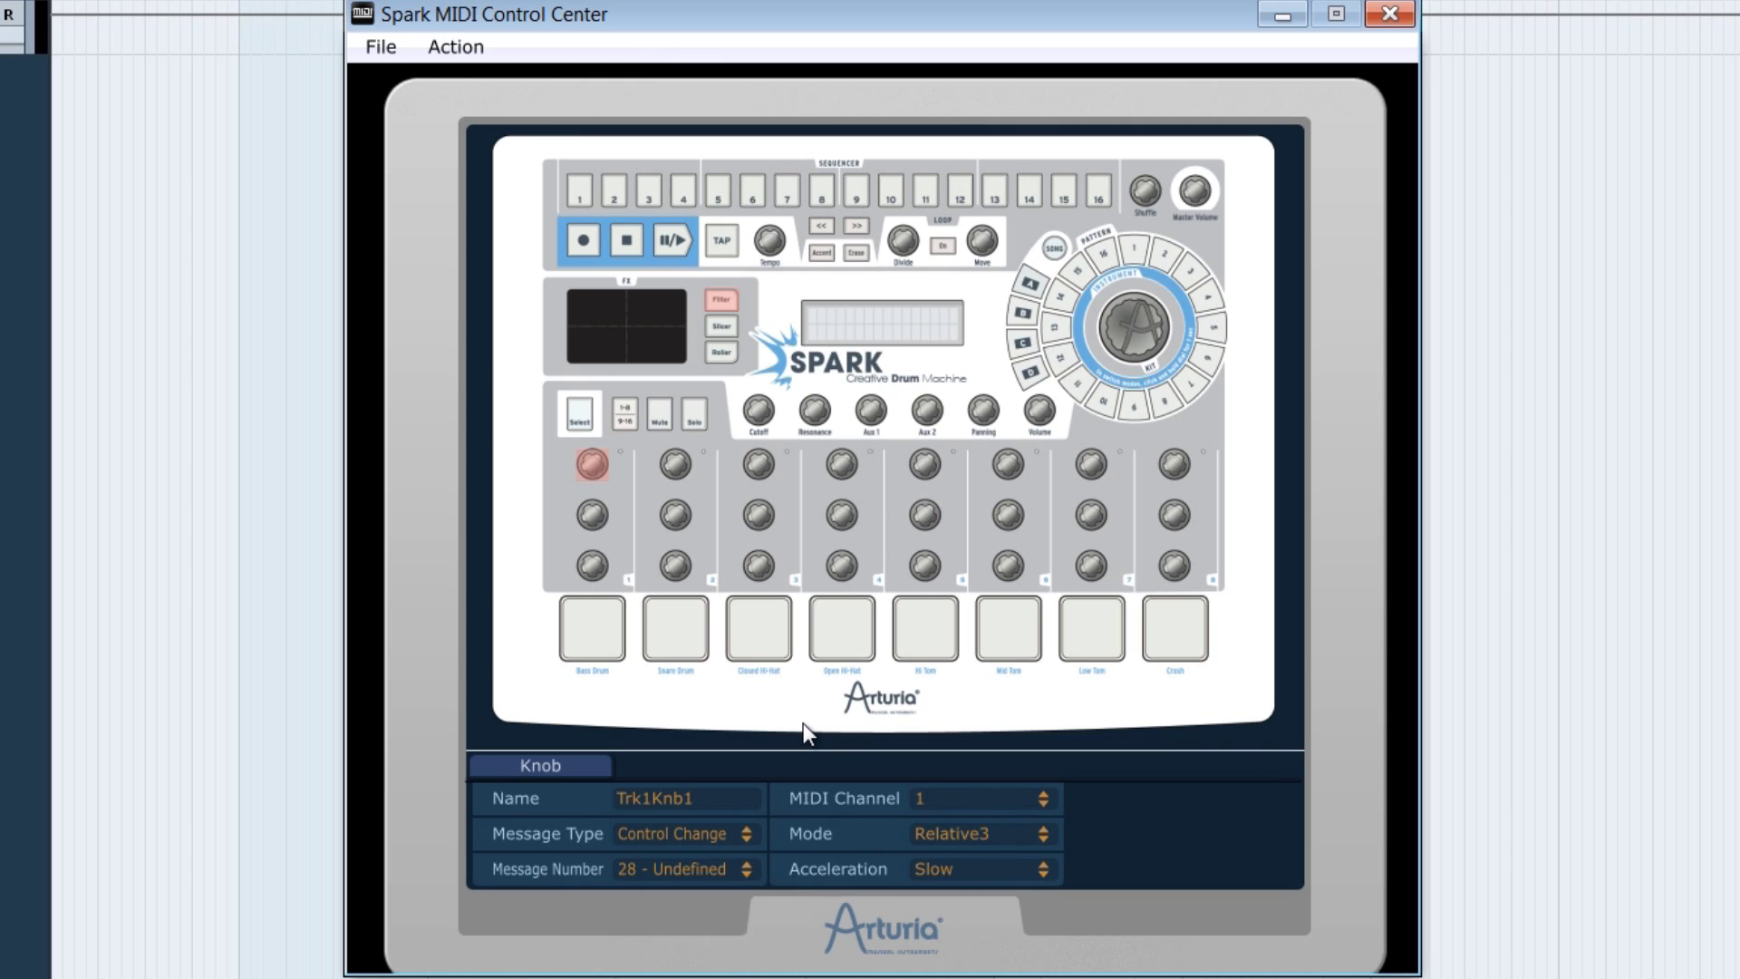
{"action": "key", "text": "Right"}
{"action": "key", "text": "Right"}
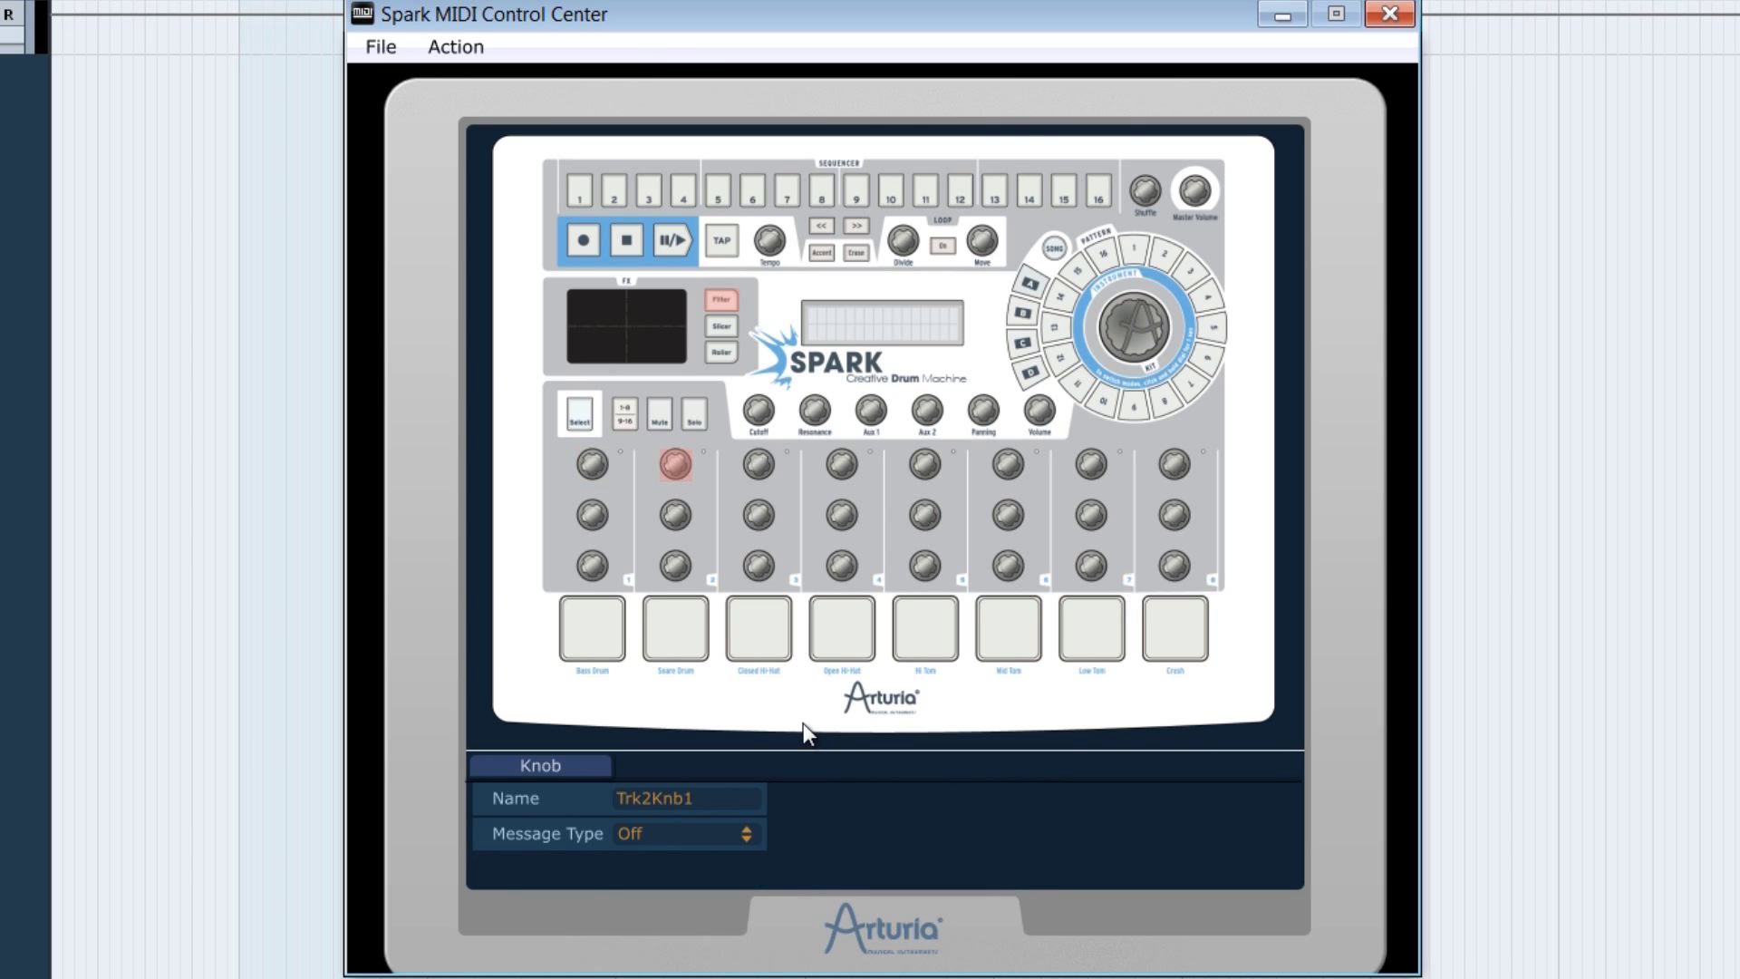
Set Trk2Knb1's message type to Control Change, leaving the controller number unchanged
{"action": "key", "text": "Left"}
{"action": "left_click", "coordinate": [666, 829]}
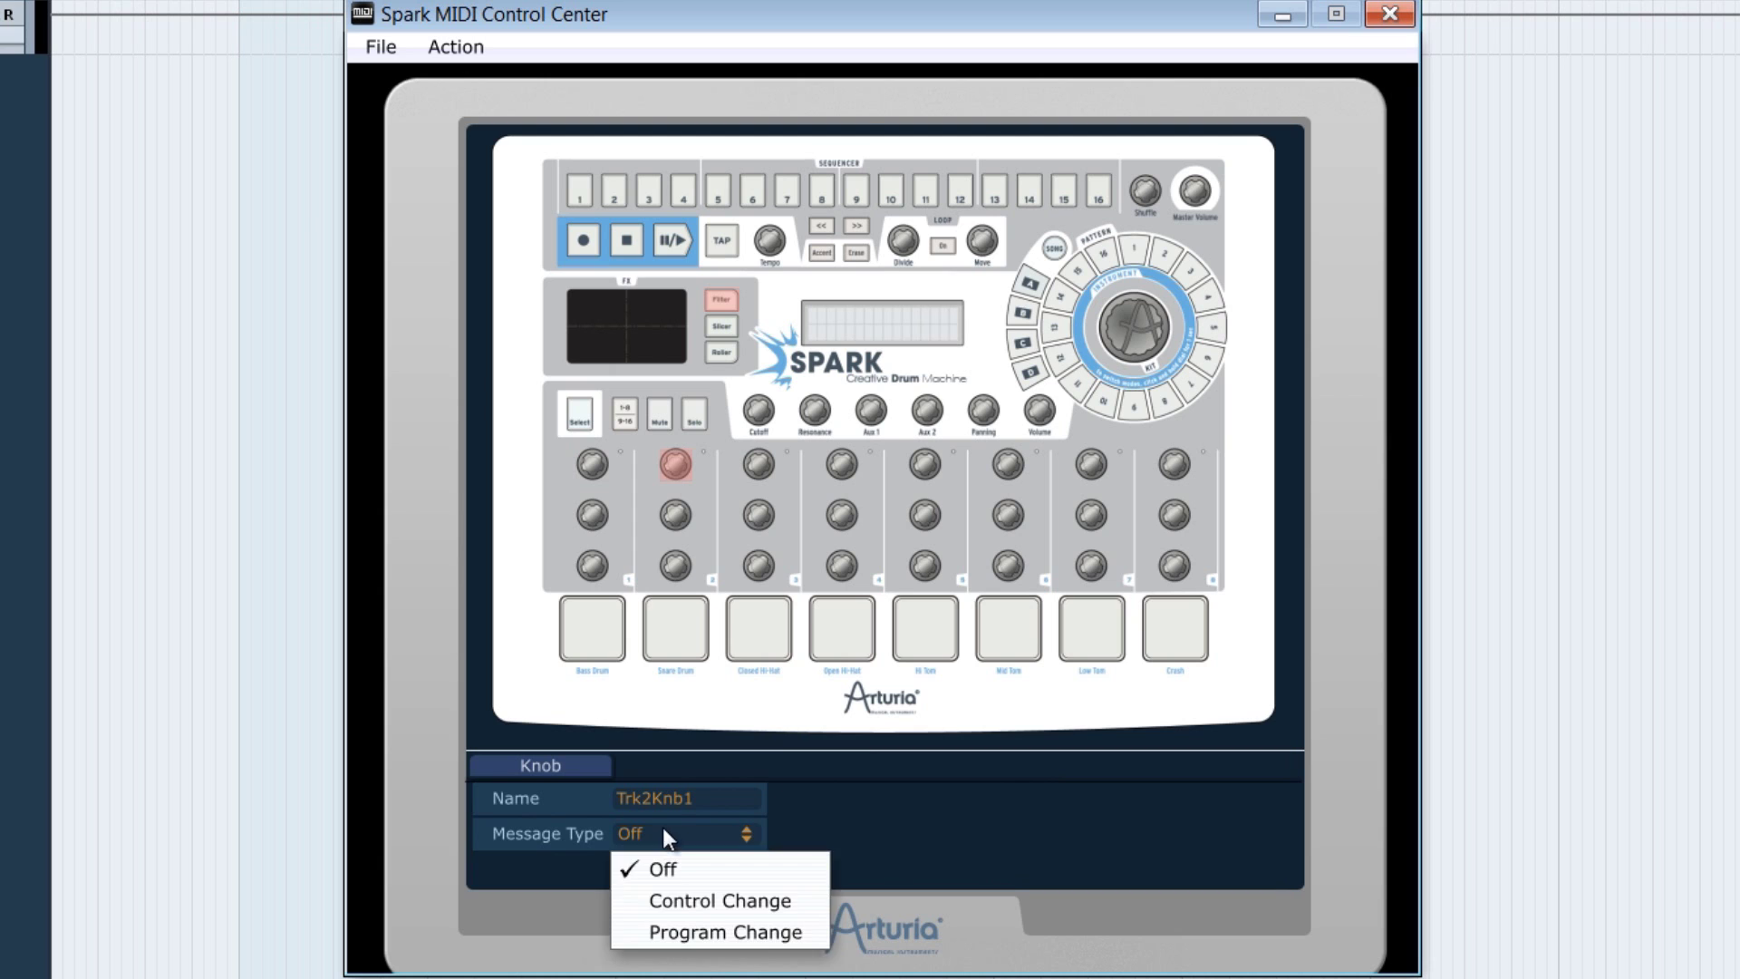
{"action": "left_click", "coordinate": [700, 898]}
{"action": "left_click", "coordinate": [666, 870]}
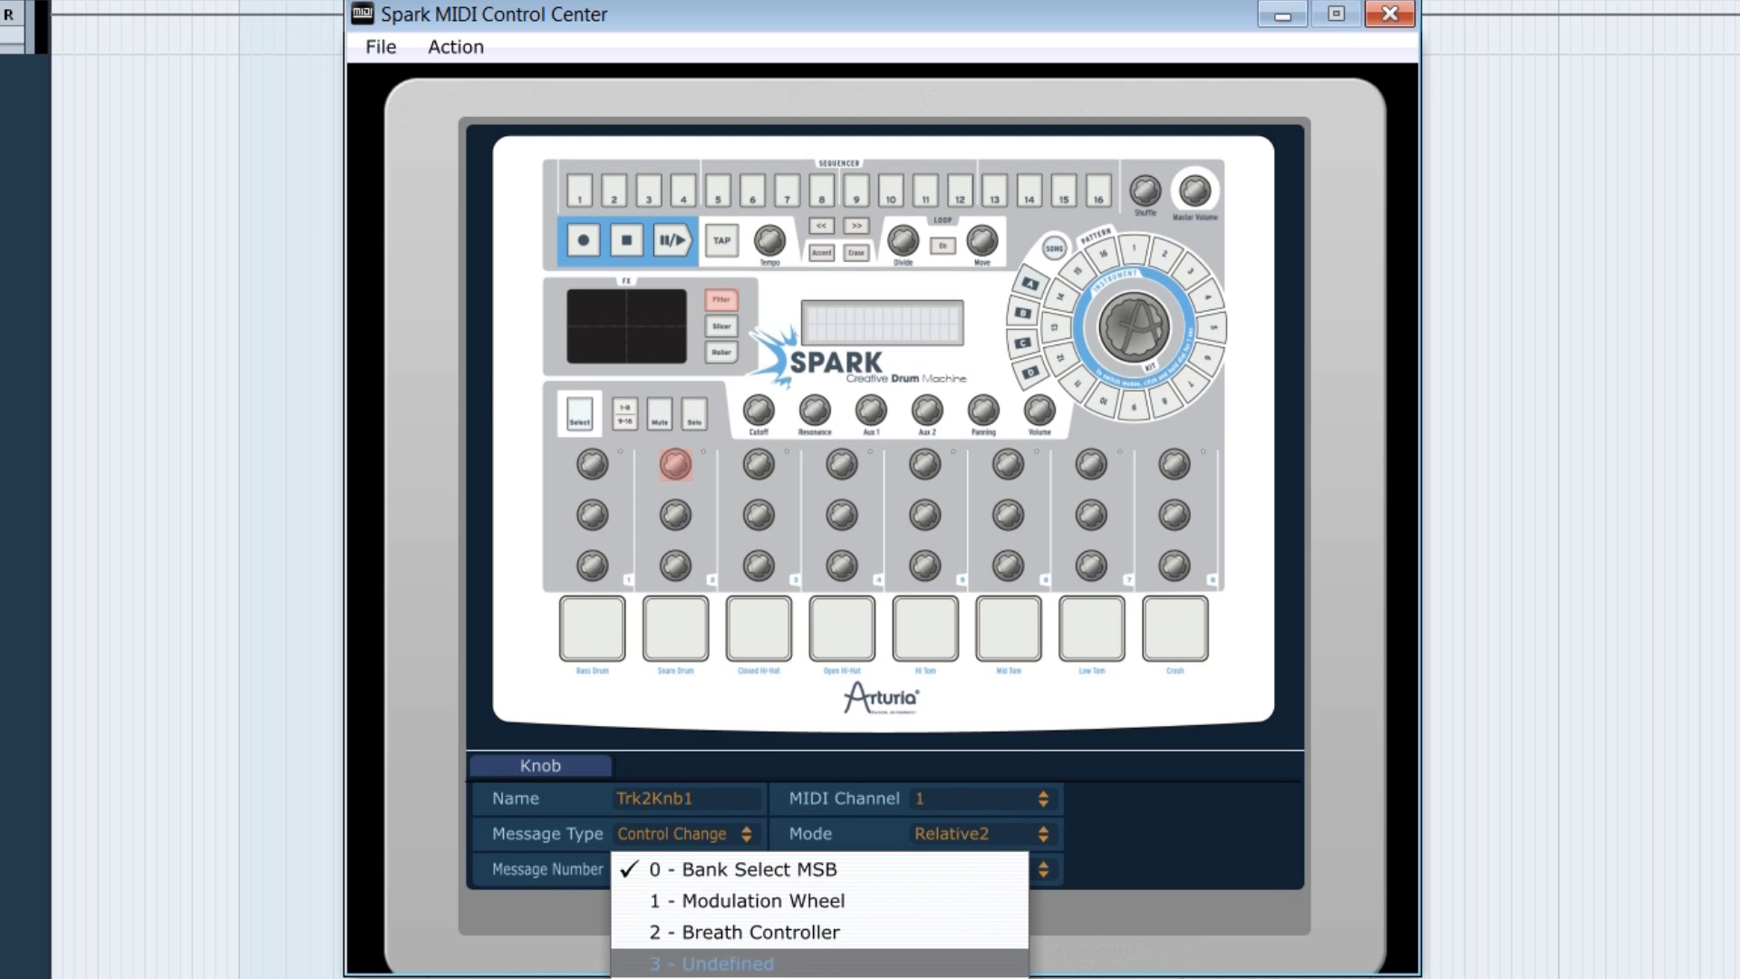
{"action": "left_click", "coordinate": [1160, 820]}
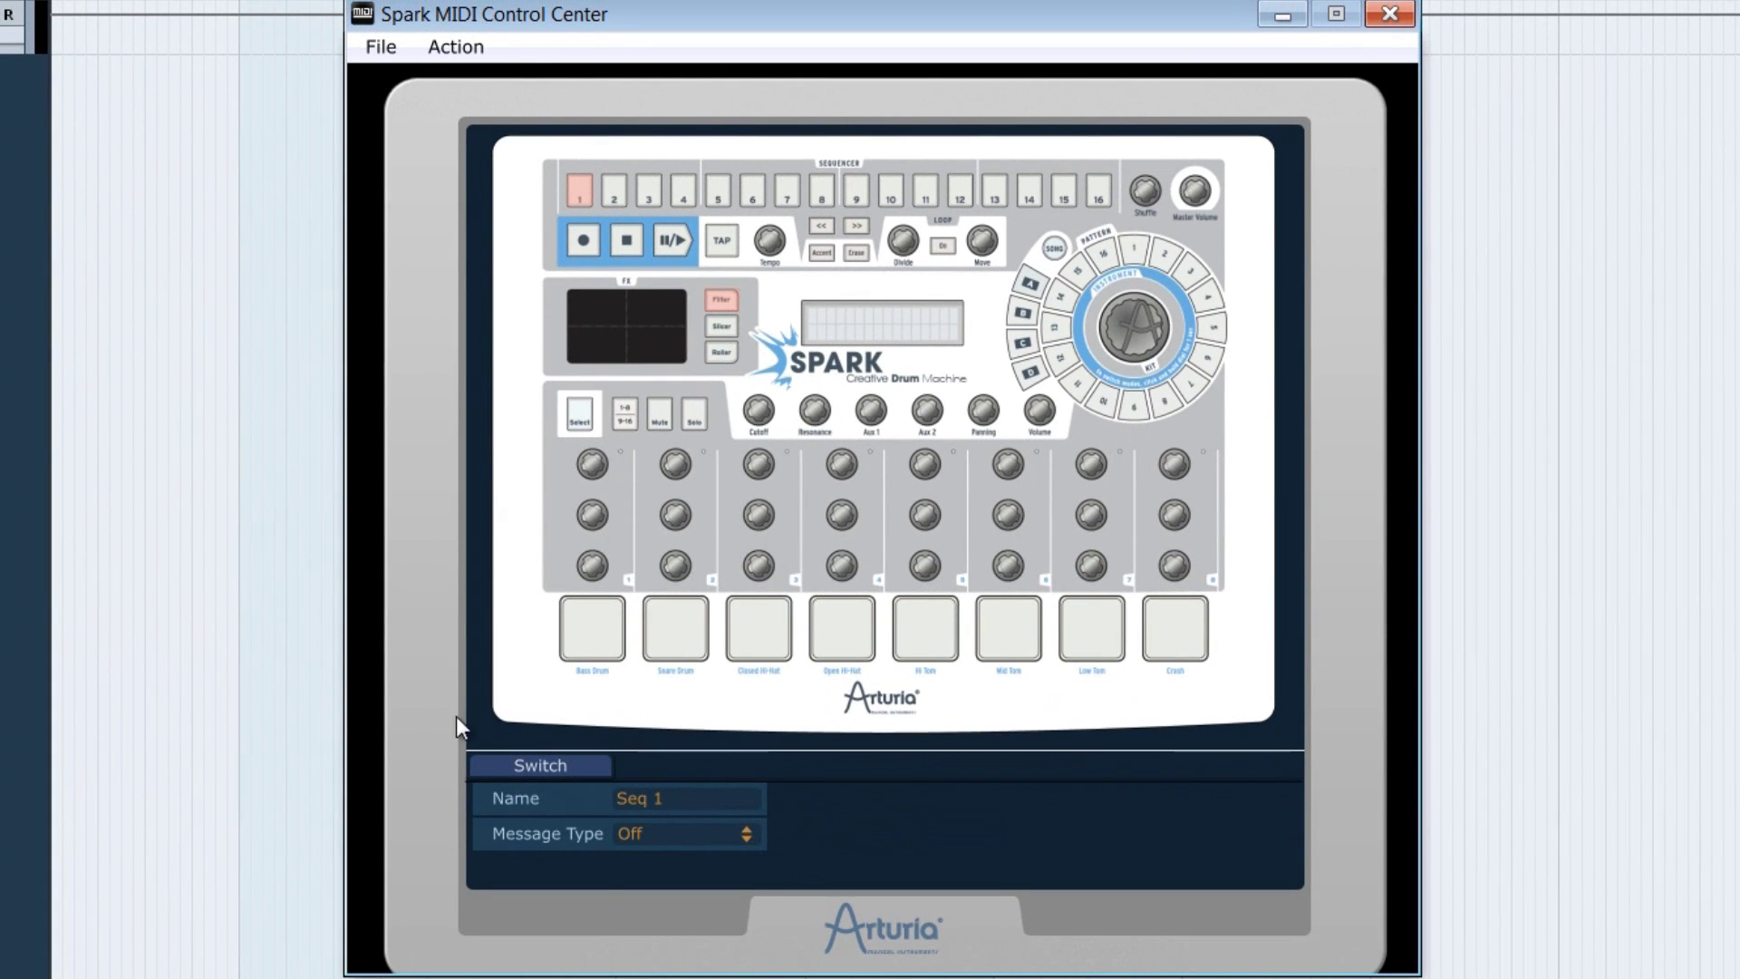
Make Seq 1 send Control Change 79 - Sound Controller 10 in Toggle mode
{"action": "left_click", "coordinate": [675, 836]}
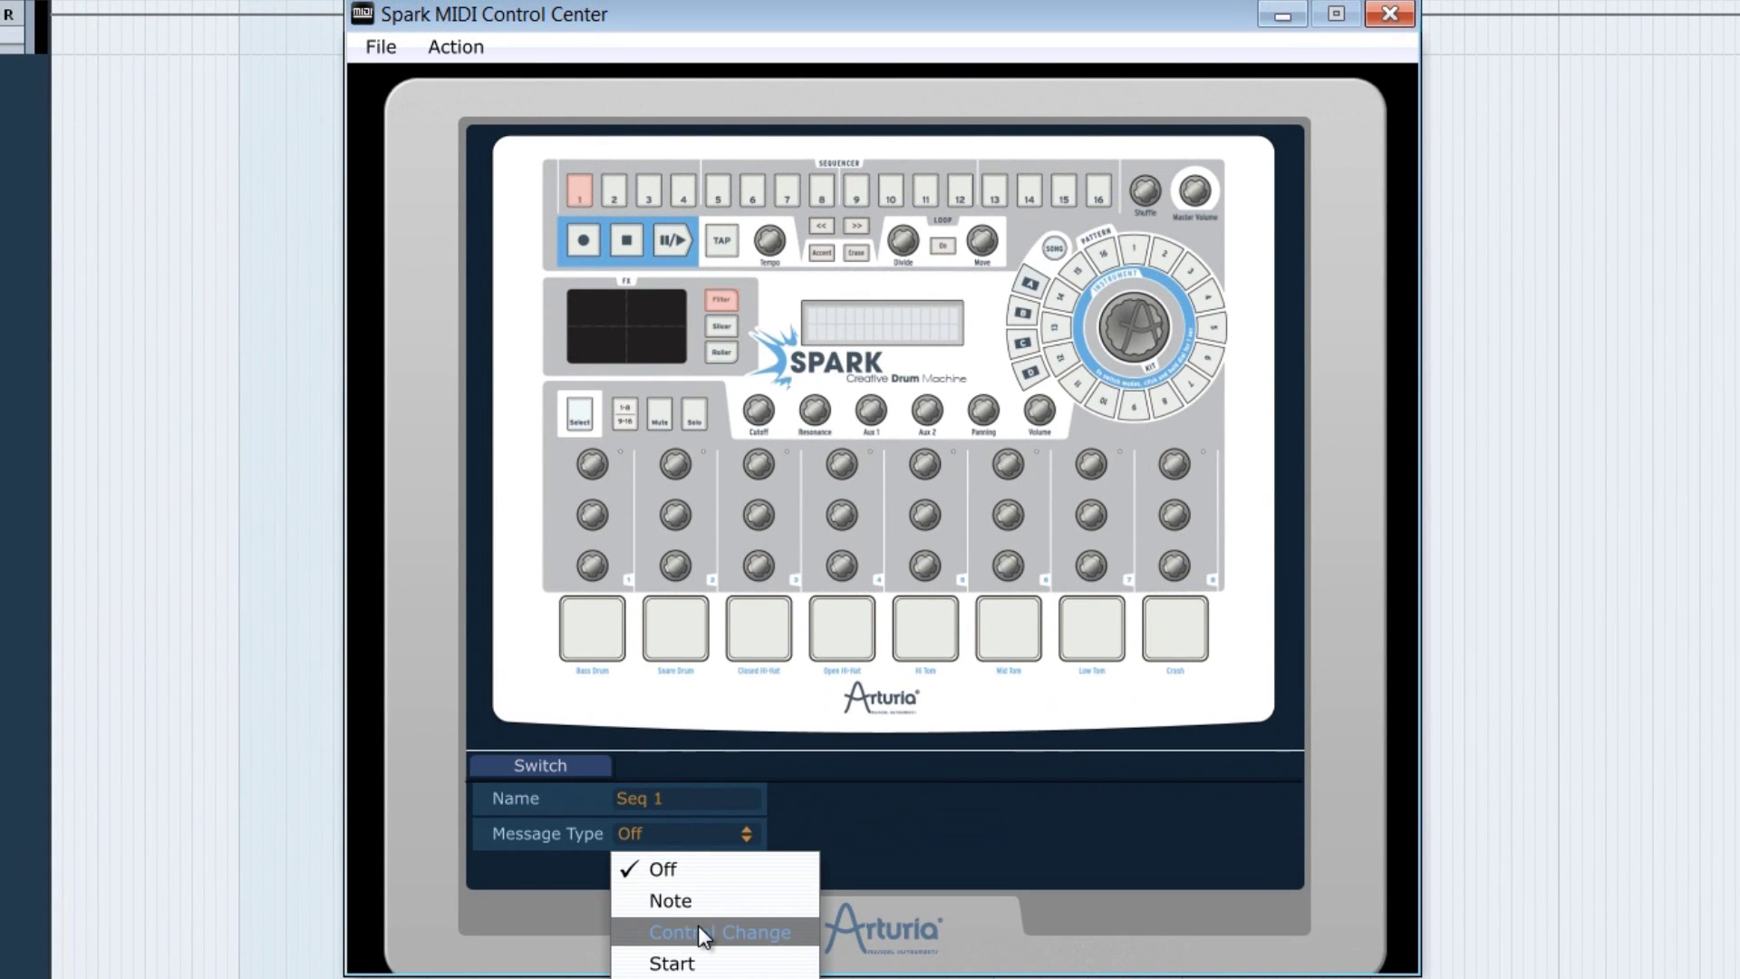
{"action": "left_click", "coordinate": [698, 926]}
{"action": "left_click", "coordinate": [656, 865]}
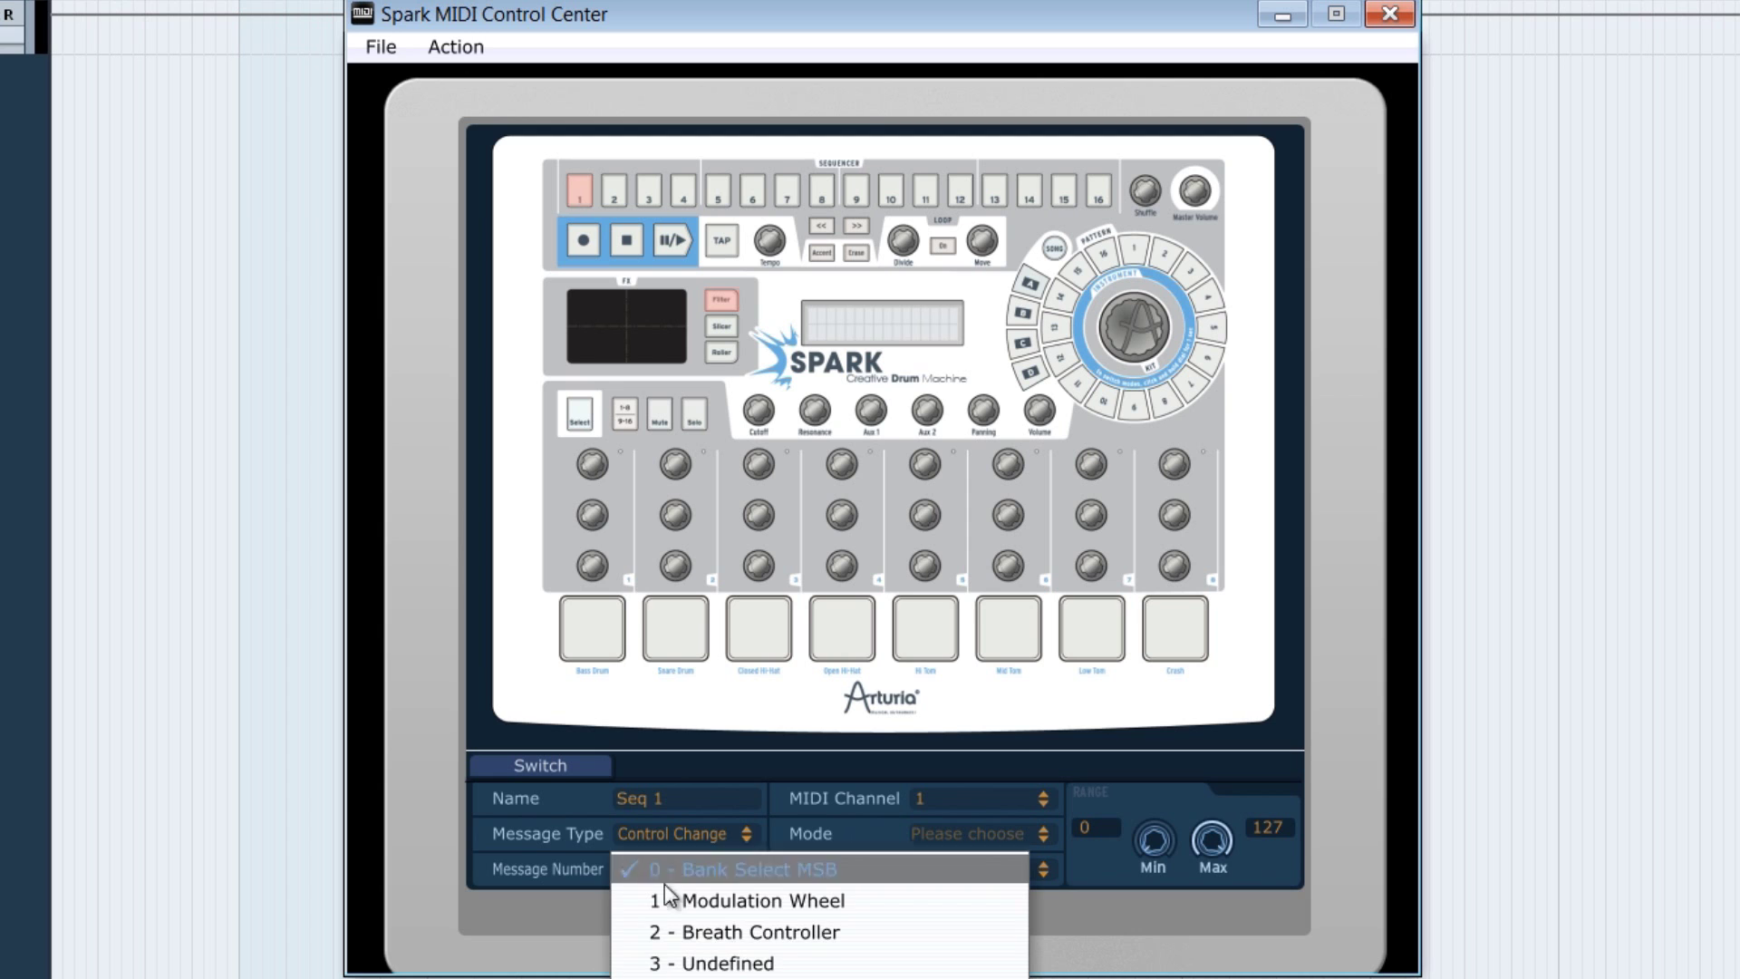
{"action": "scroll", "coordinate": [821, 490], "scroll_direction": "down", "scroll_amount": 10}
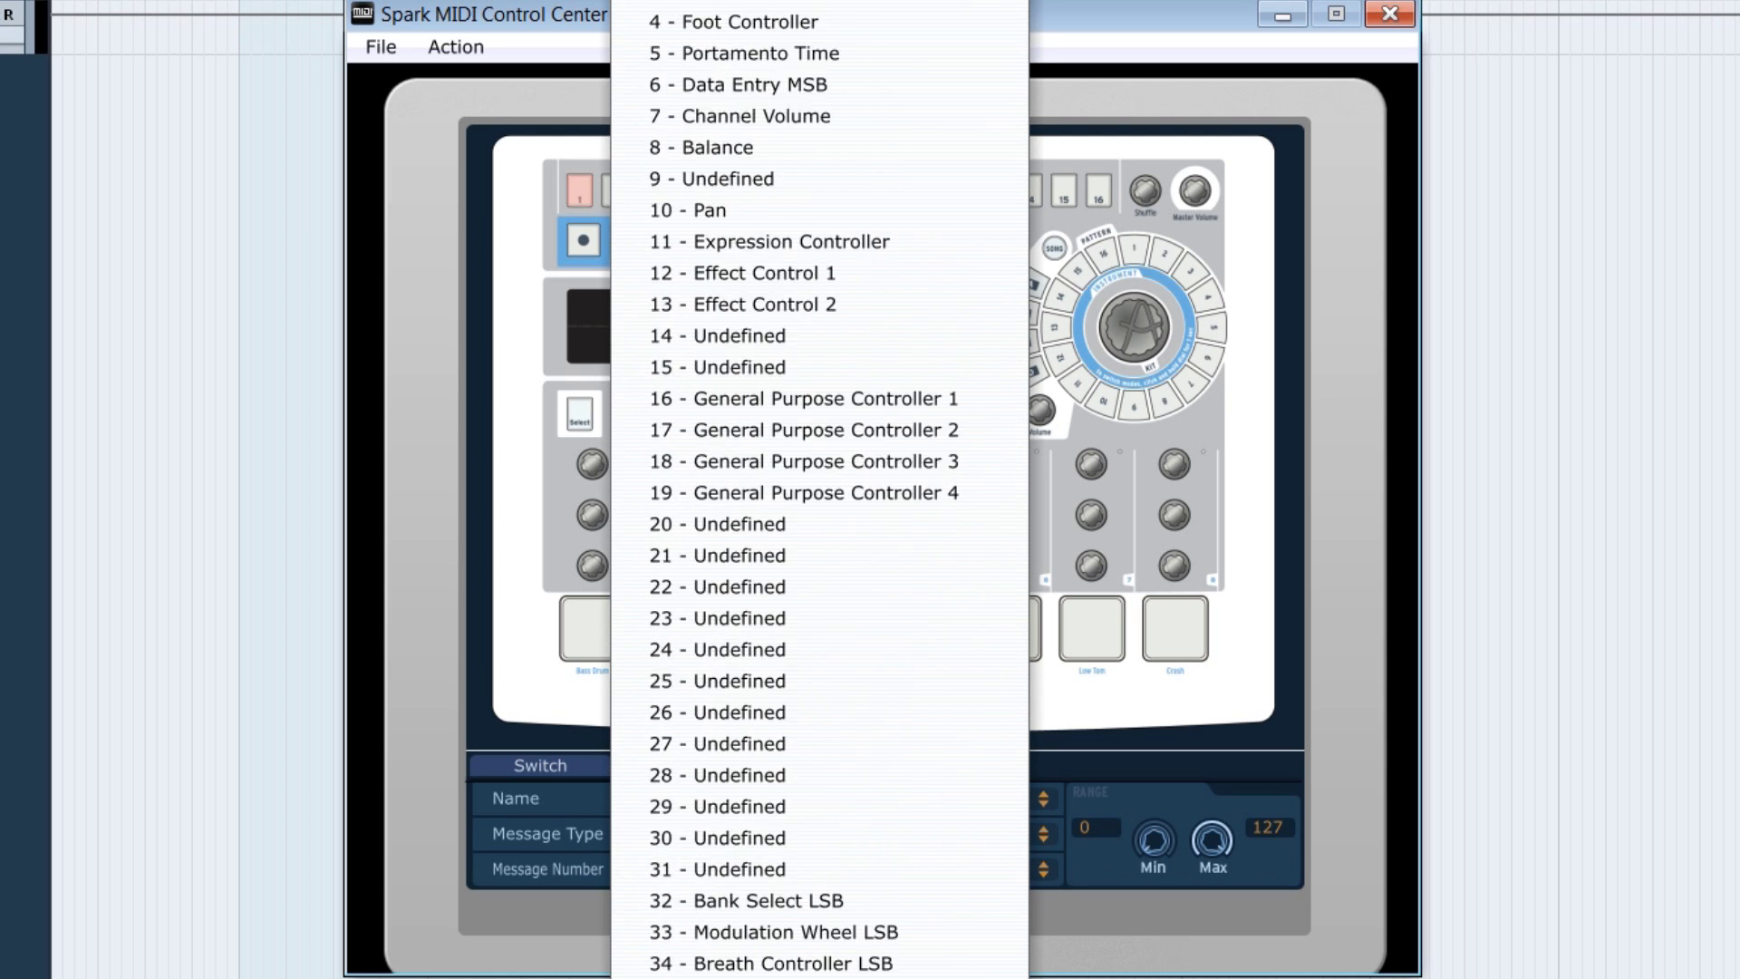
{"action": "scroll", "coordinate": [731, 778], "scroll_direction": "down", "scroll_amount": 10}
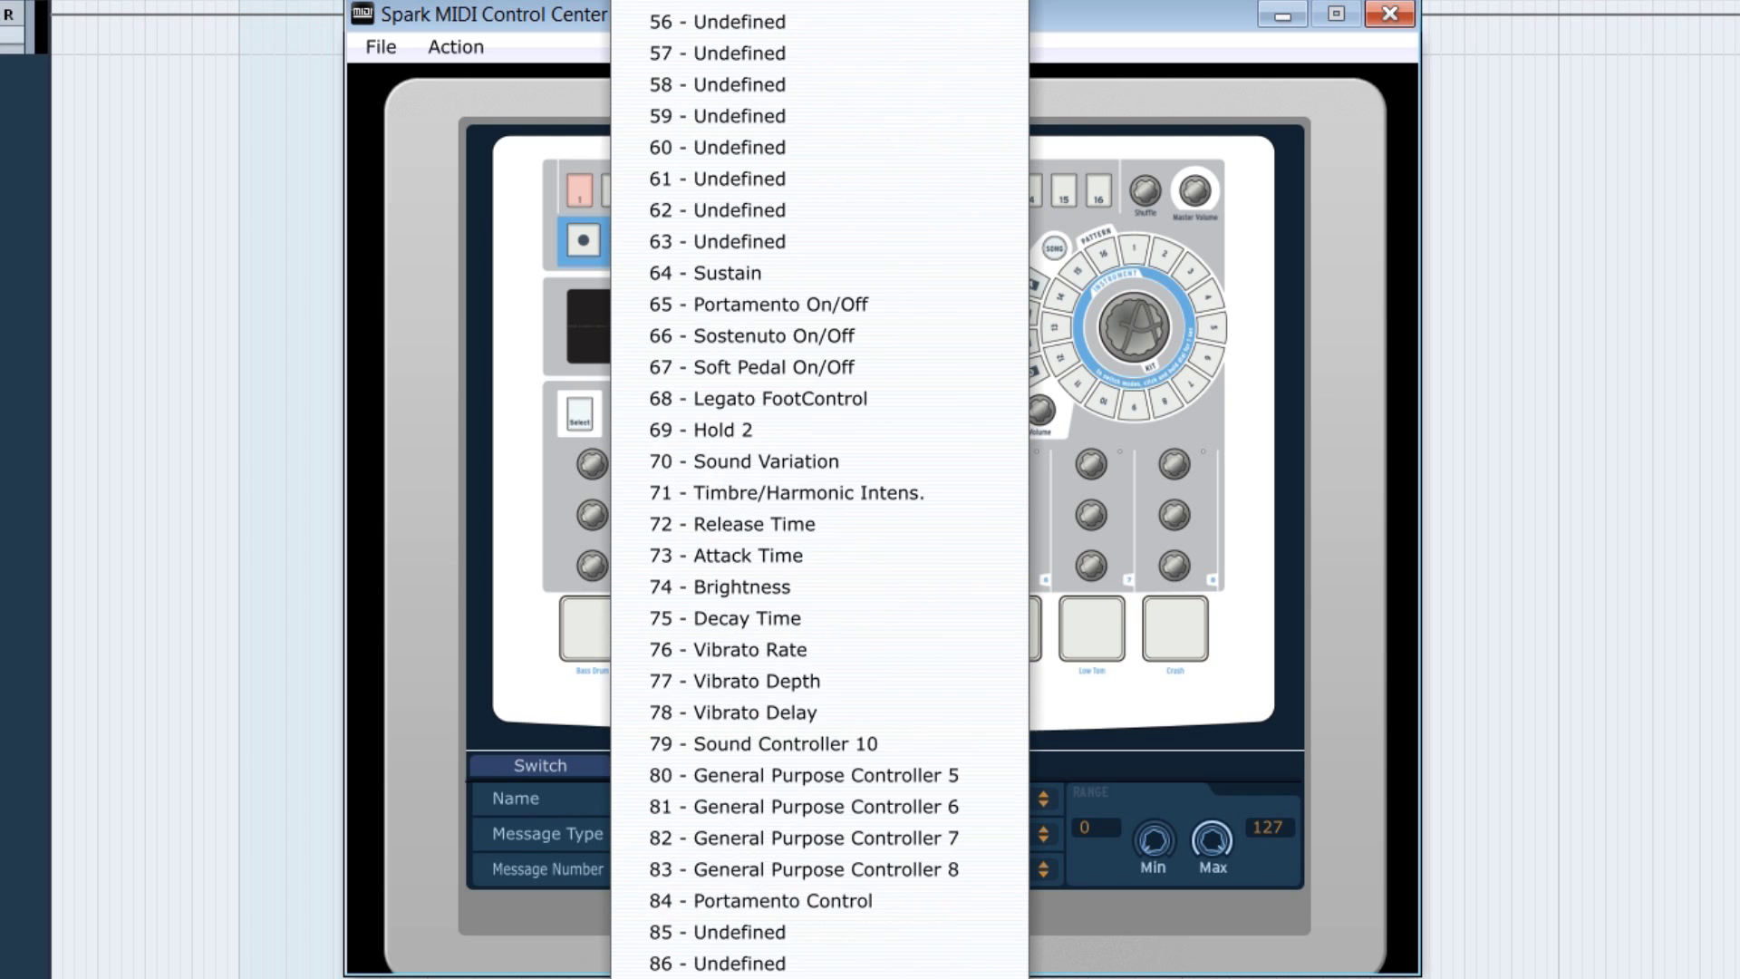
{"action": "left_click", "coordinate": [681, 745]}
{"action": "left_click", "coordinate": [958, 840]}
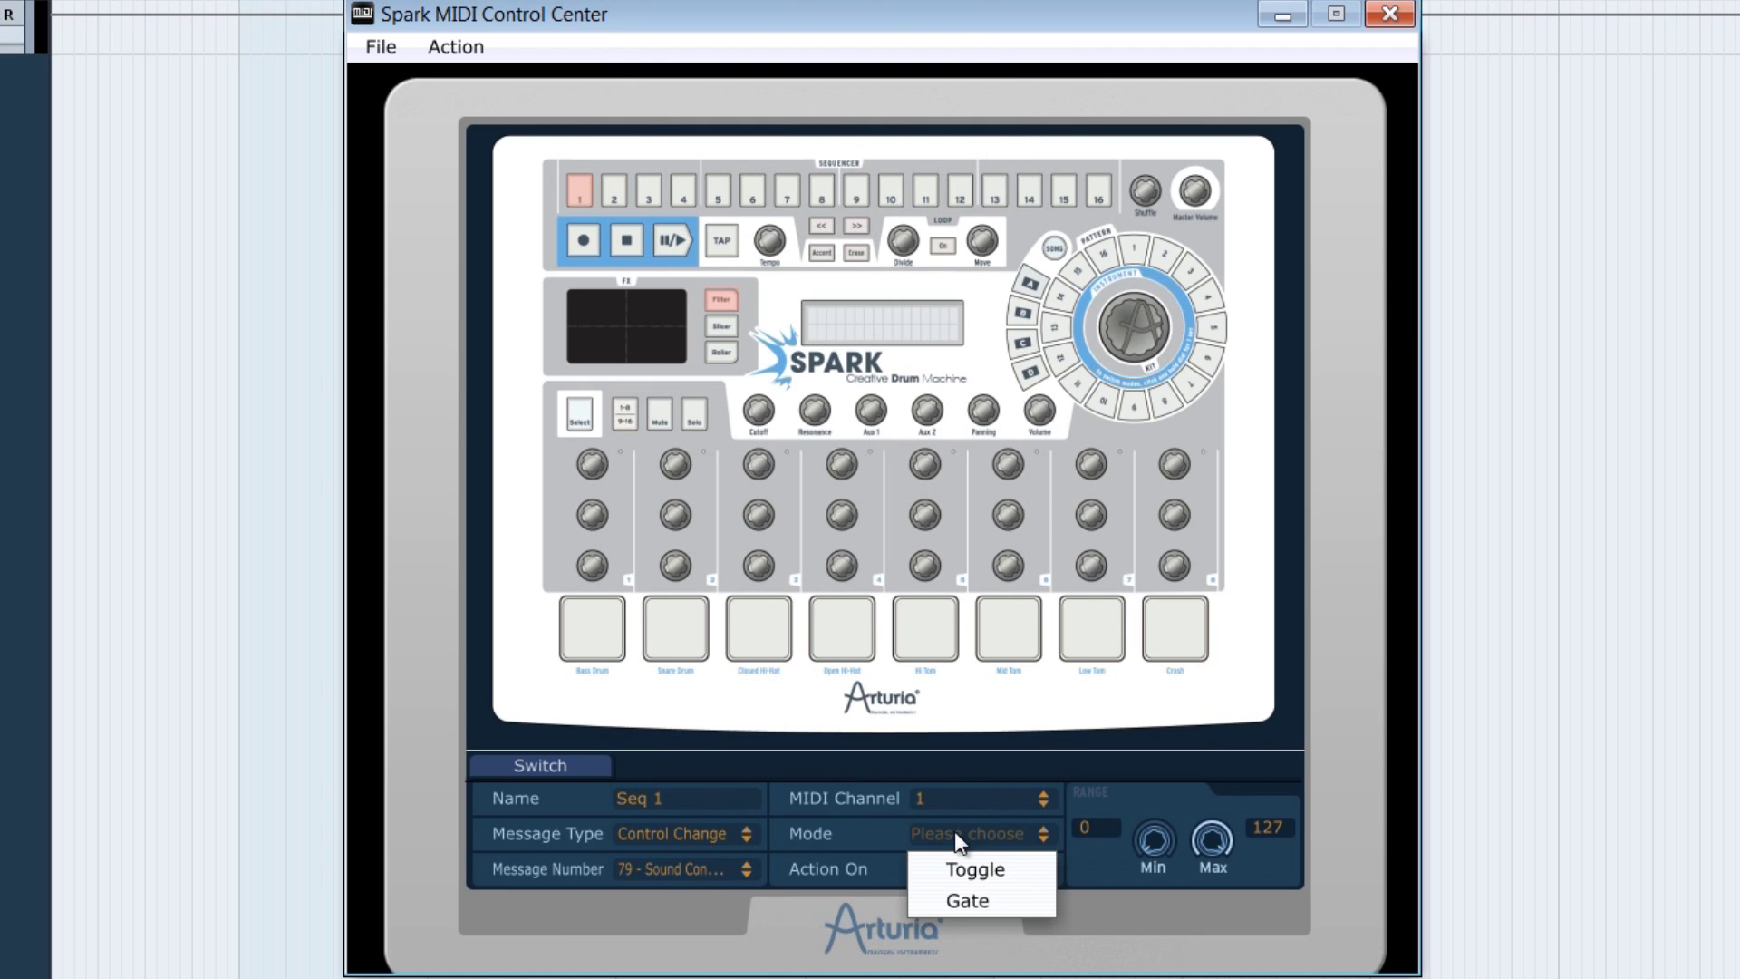
{"action": "left_click", "coordinate": [963, 872]}
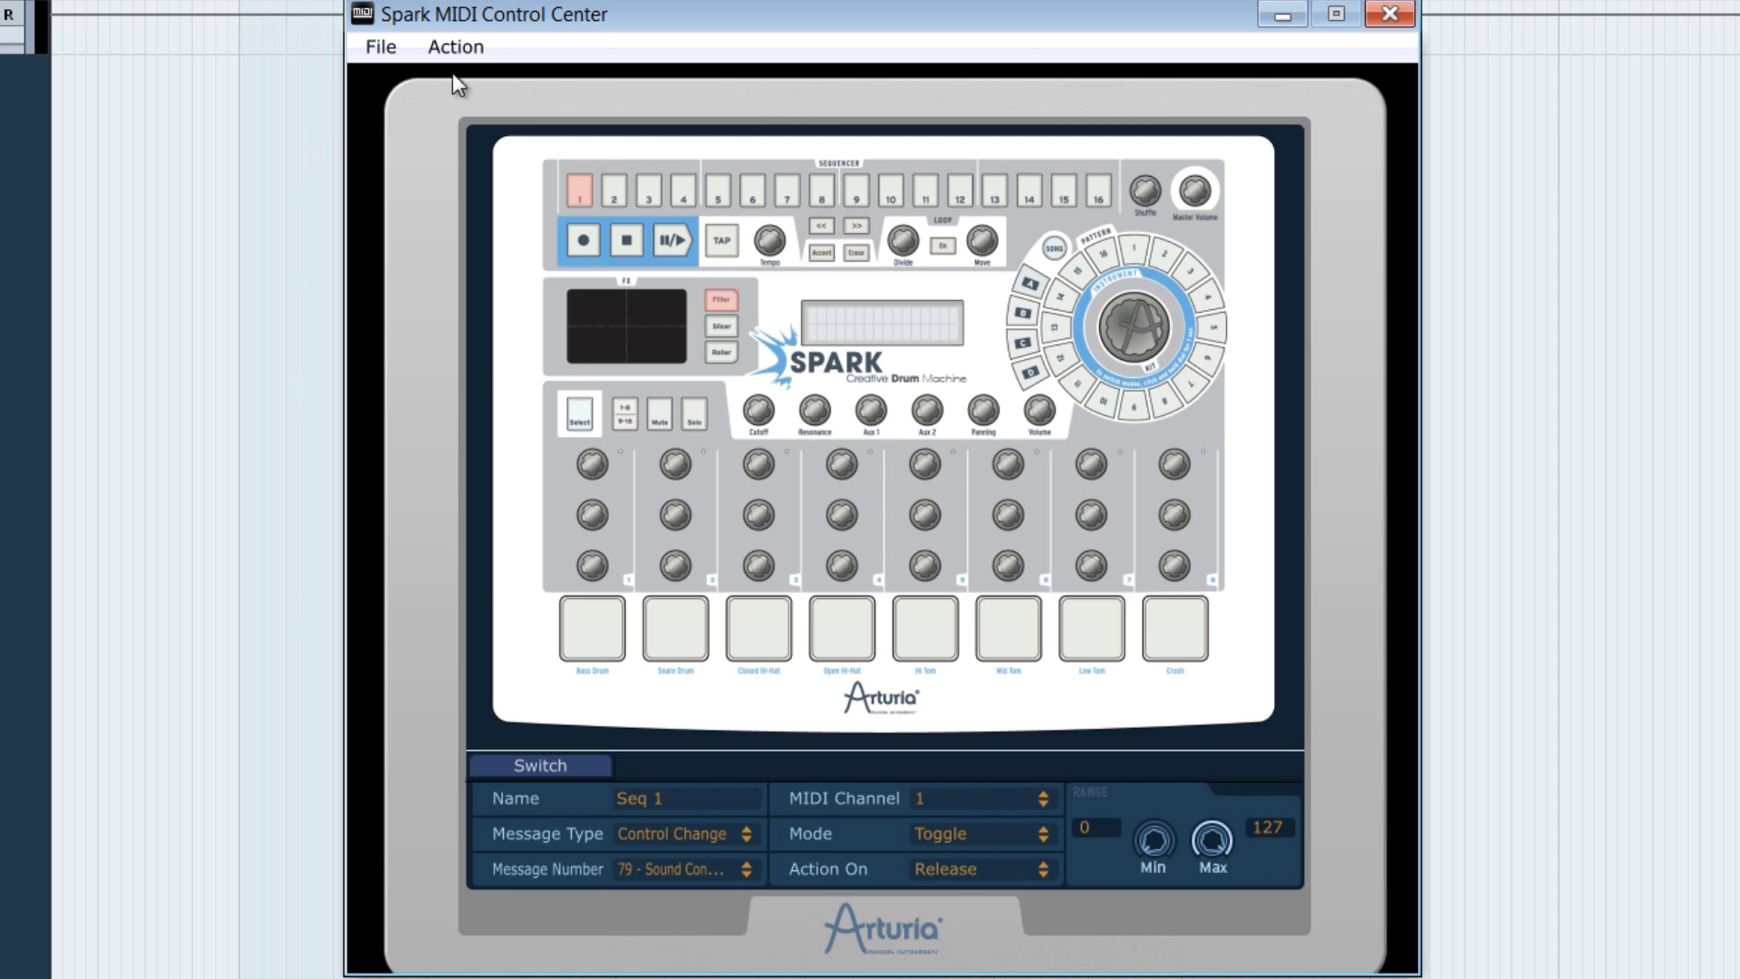
{"action": "left_click", "coordinate": [456, 47]}
Send the template to the Spark and leave knob Trk2Knb2's message type set to Off
{"action": "left_click", "coordinate": [493, 123]}
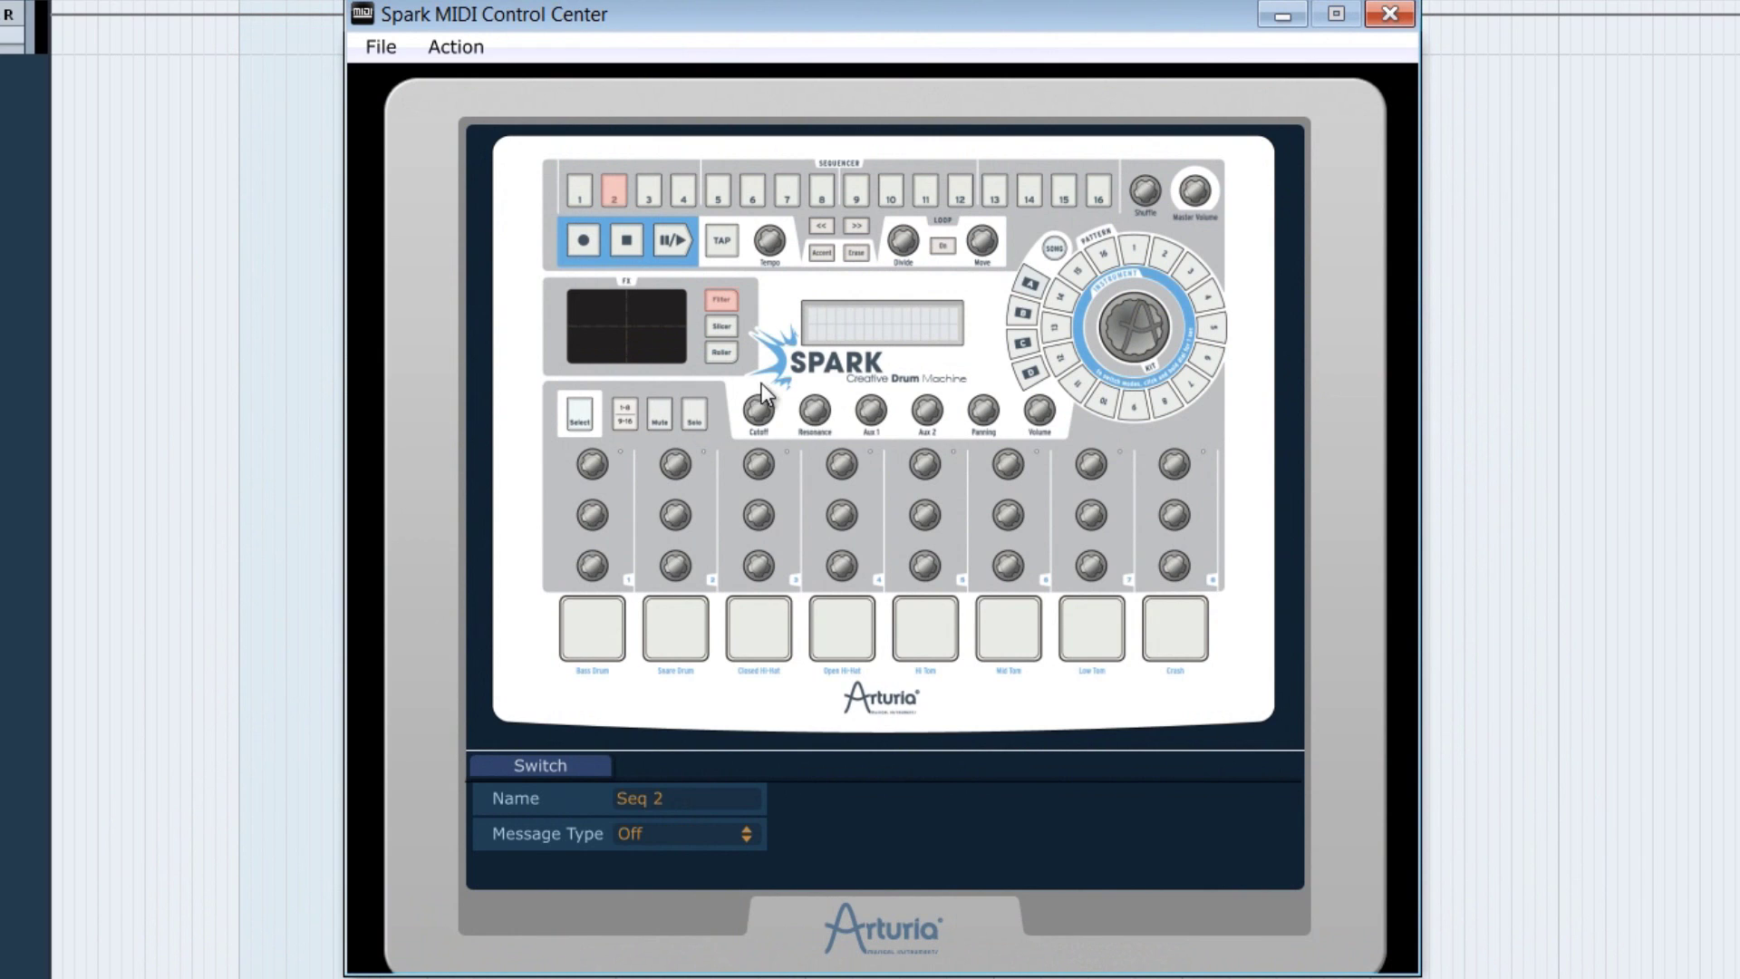
{"action": "left_click", "coordinate": [672, 838]}
{"action": "left_click", "coordinate": [839, 562]}
{"action": "left_click", "coordinate": [839, 465]}
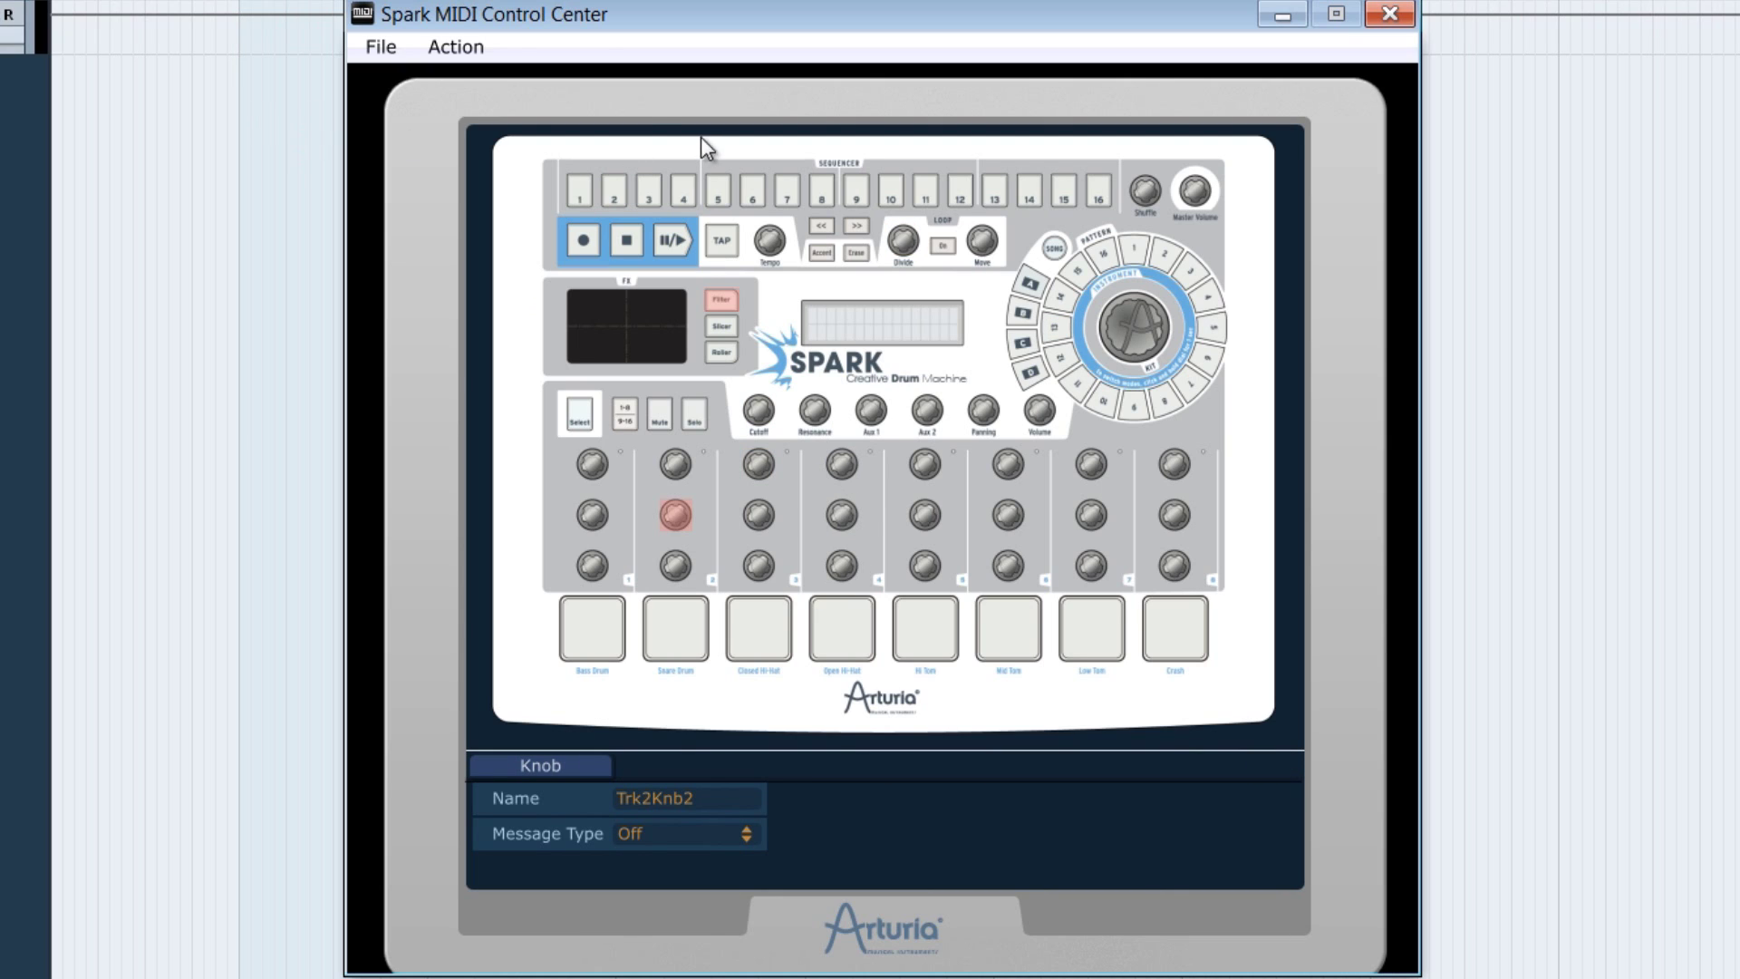
{"action": "left_click", "coordinate": [396, 54]}
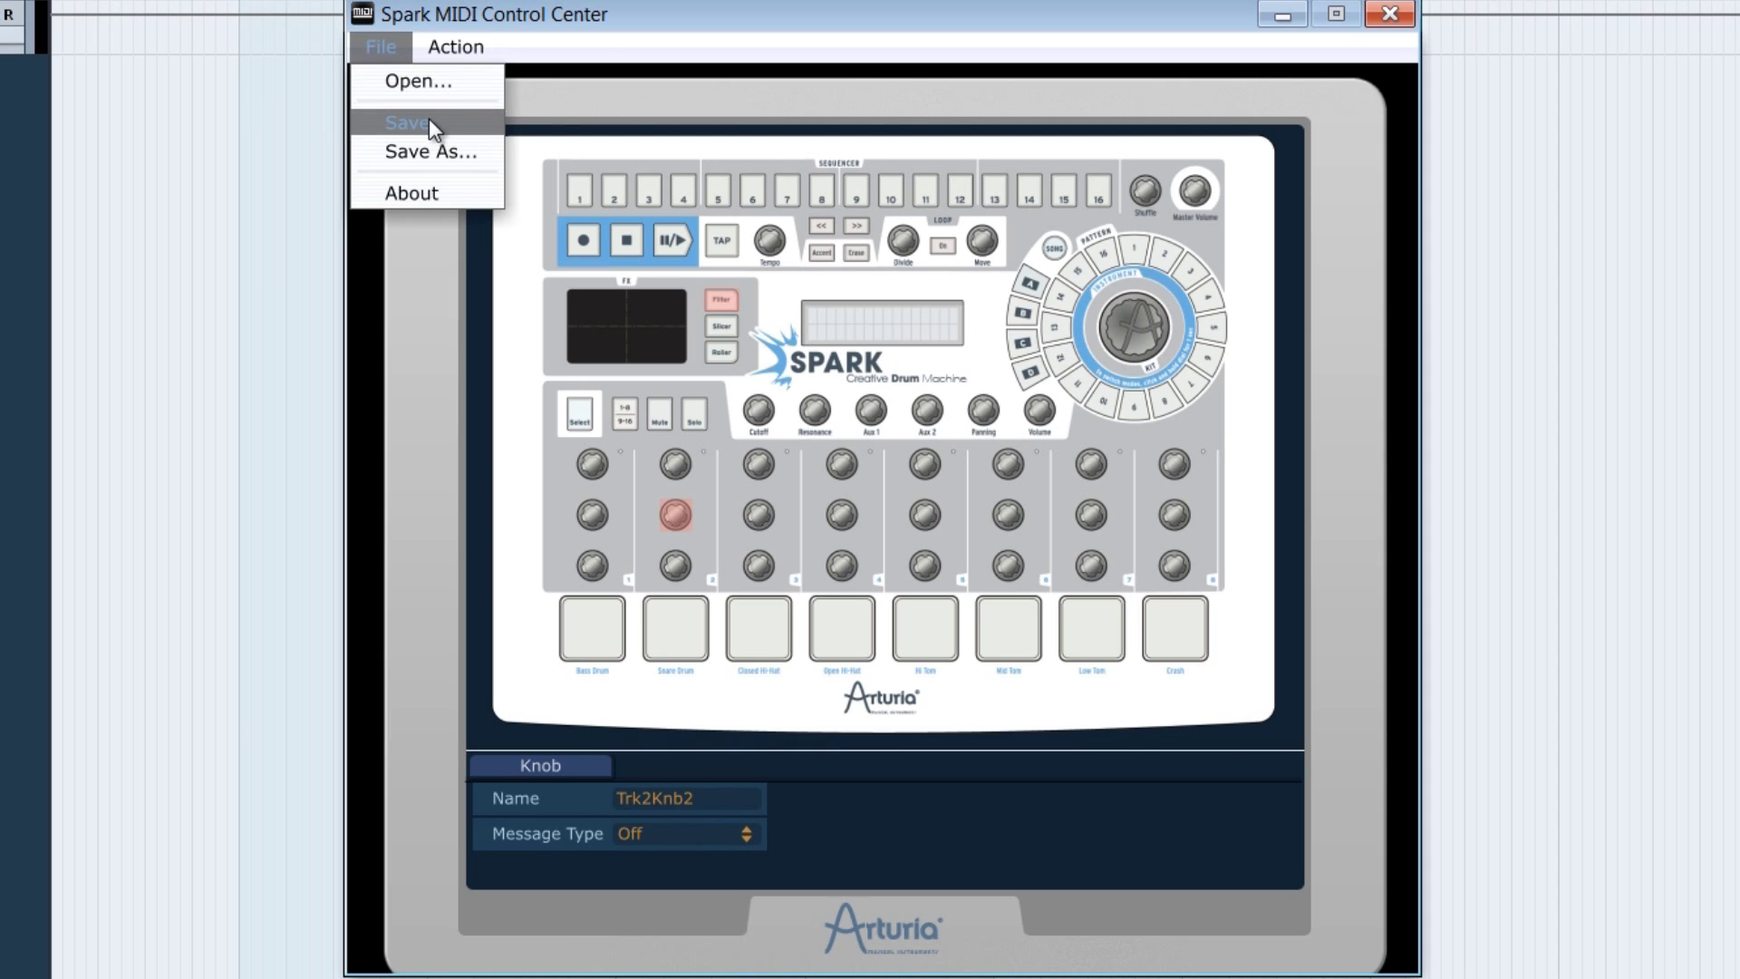
Open Kong.smc from the TUTO SPARK folder, discarding New Template's unsaved edits
{"action": "left_click", "coordinate": [665, 96]}
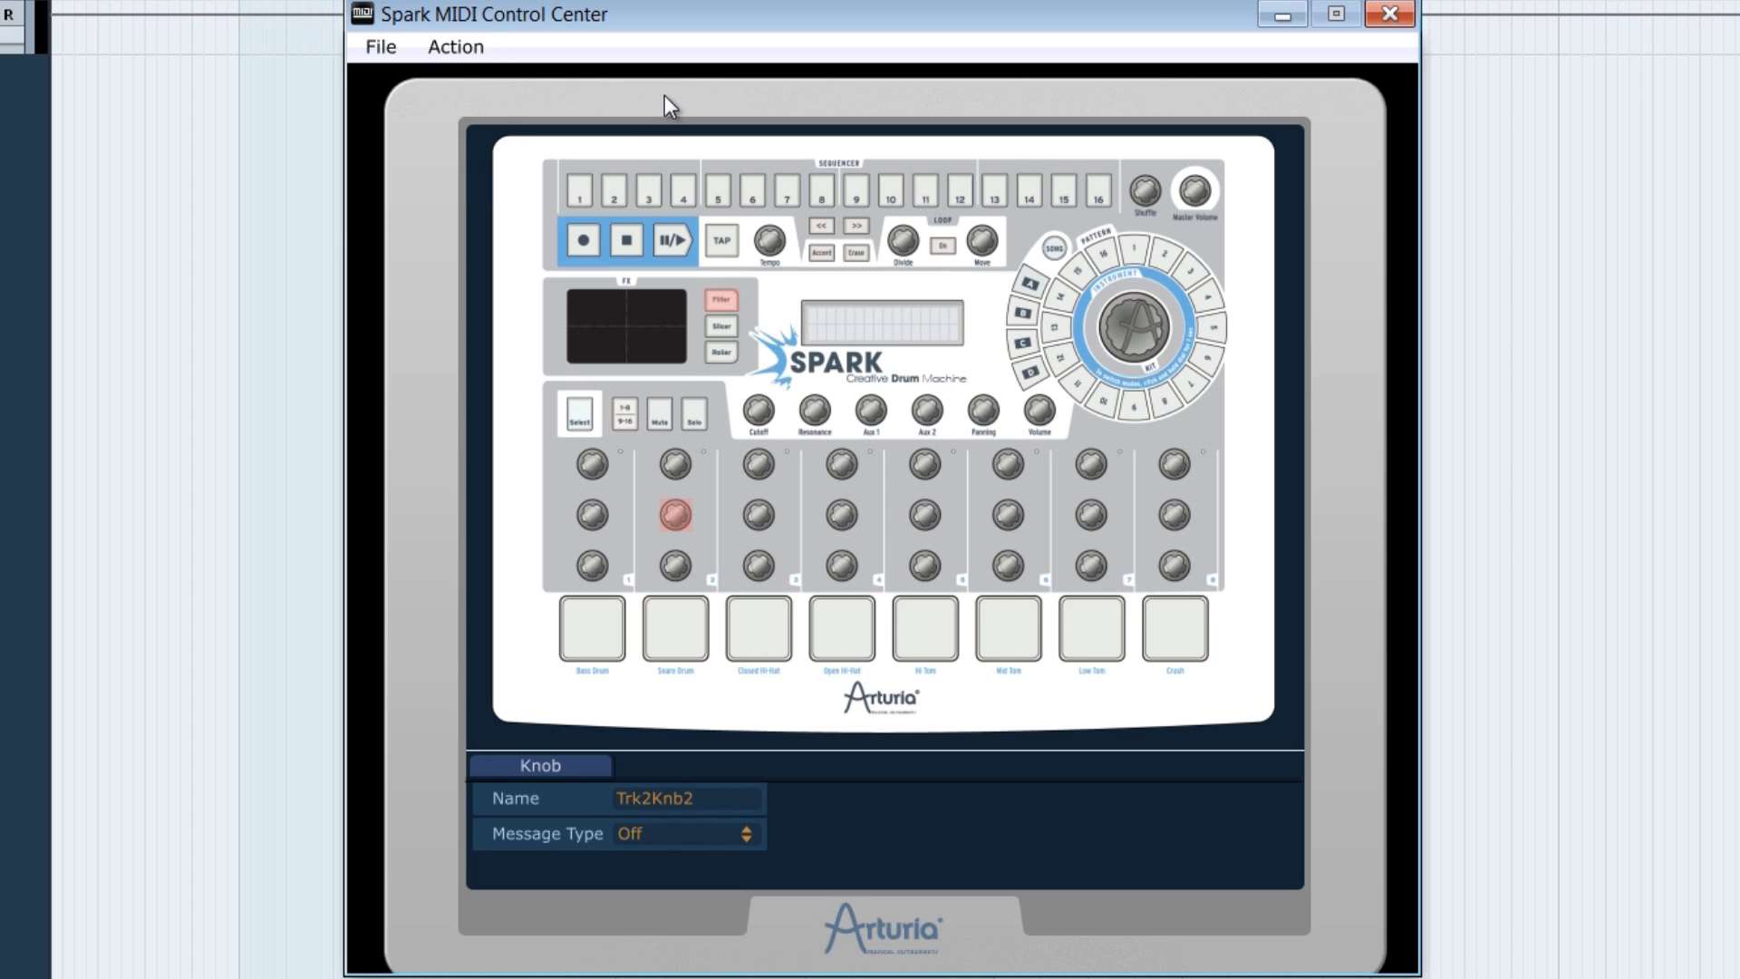
{"action": "left_click", "coordinate": [388, 47]}
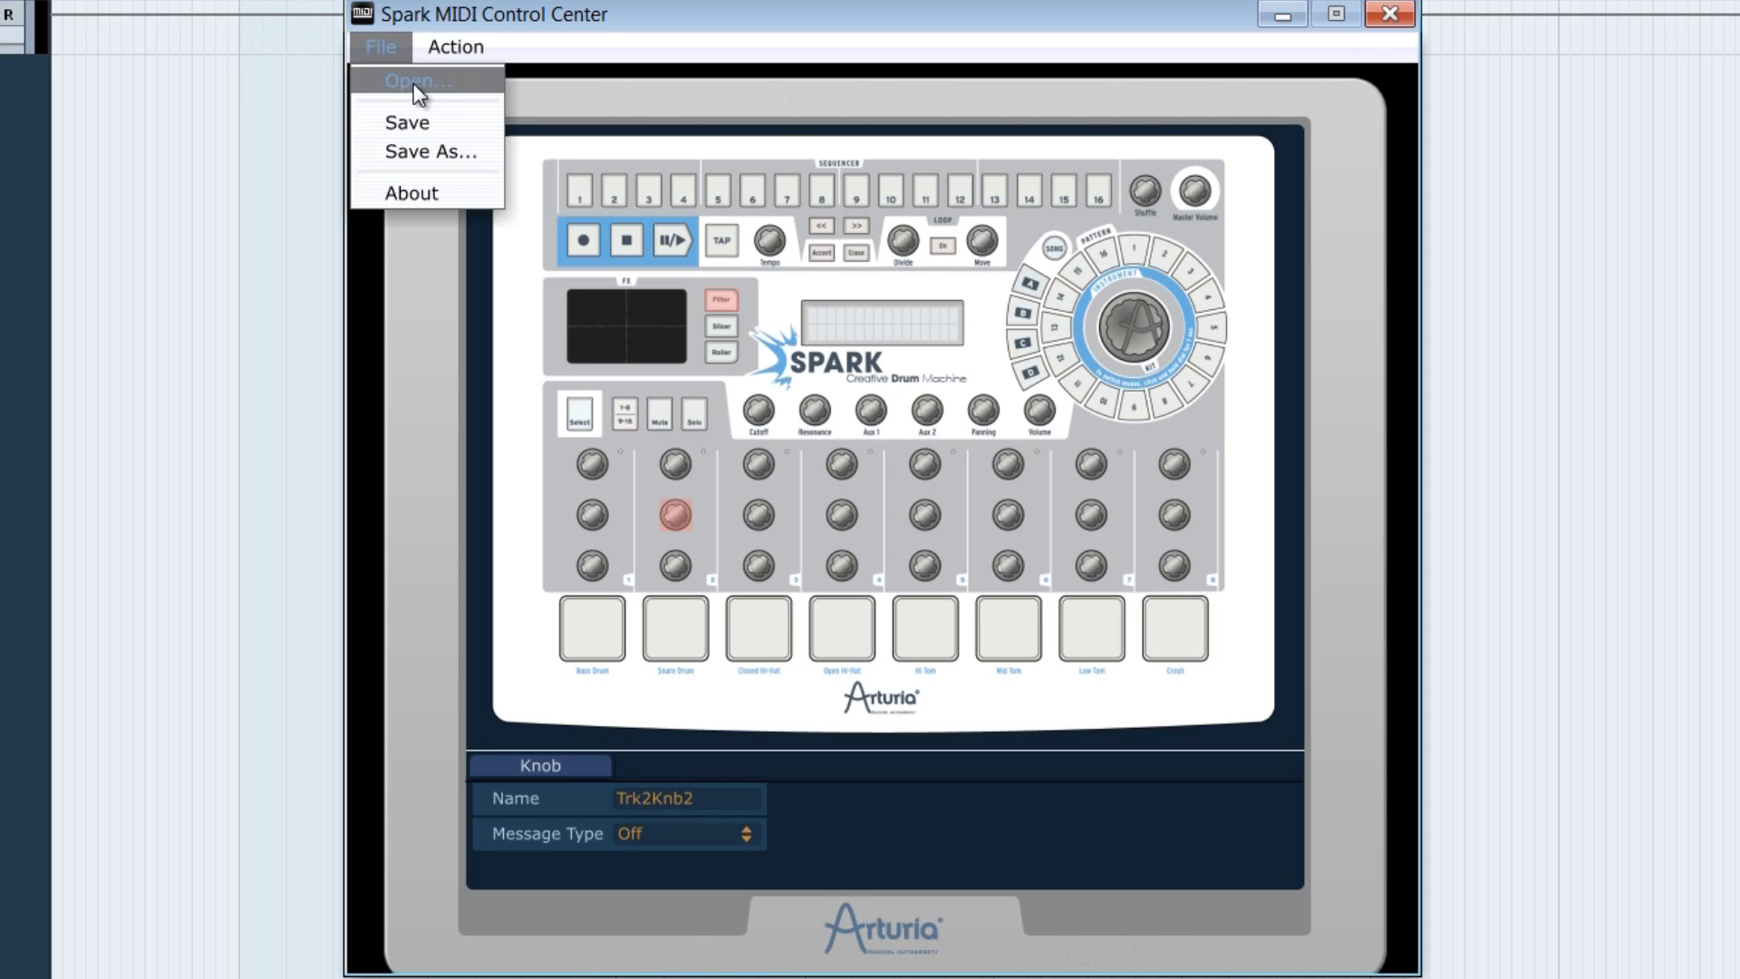
{"action": "left_click", "coordinate": [405, 79]}
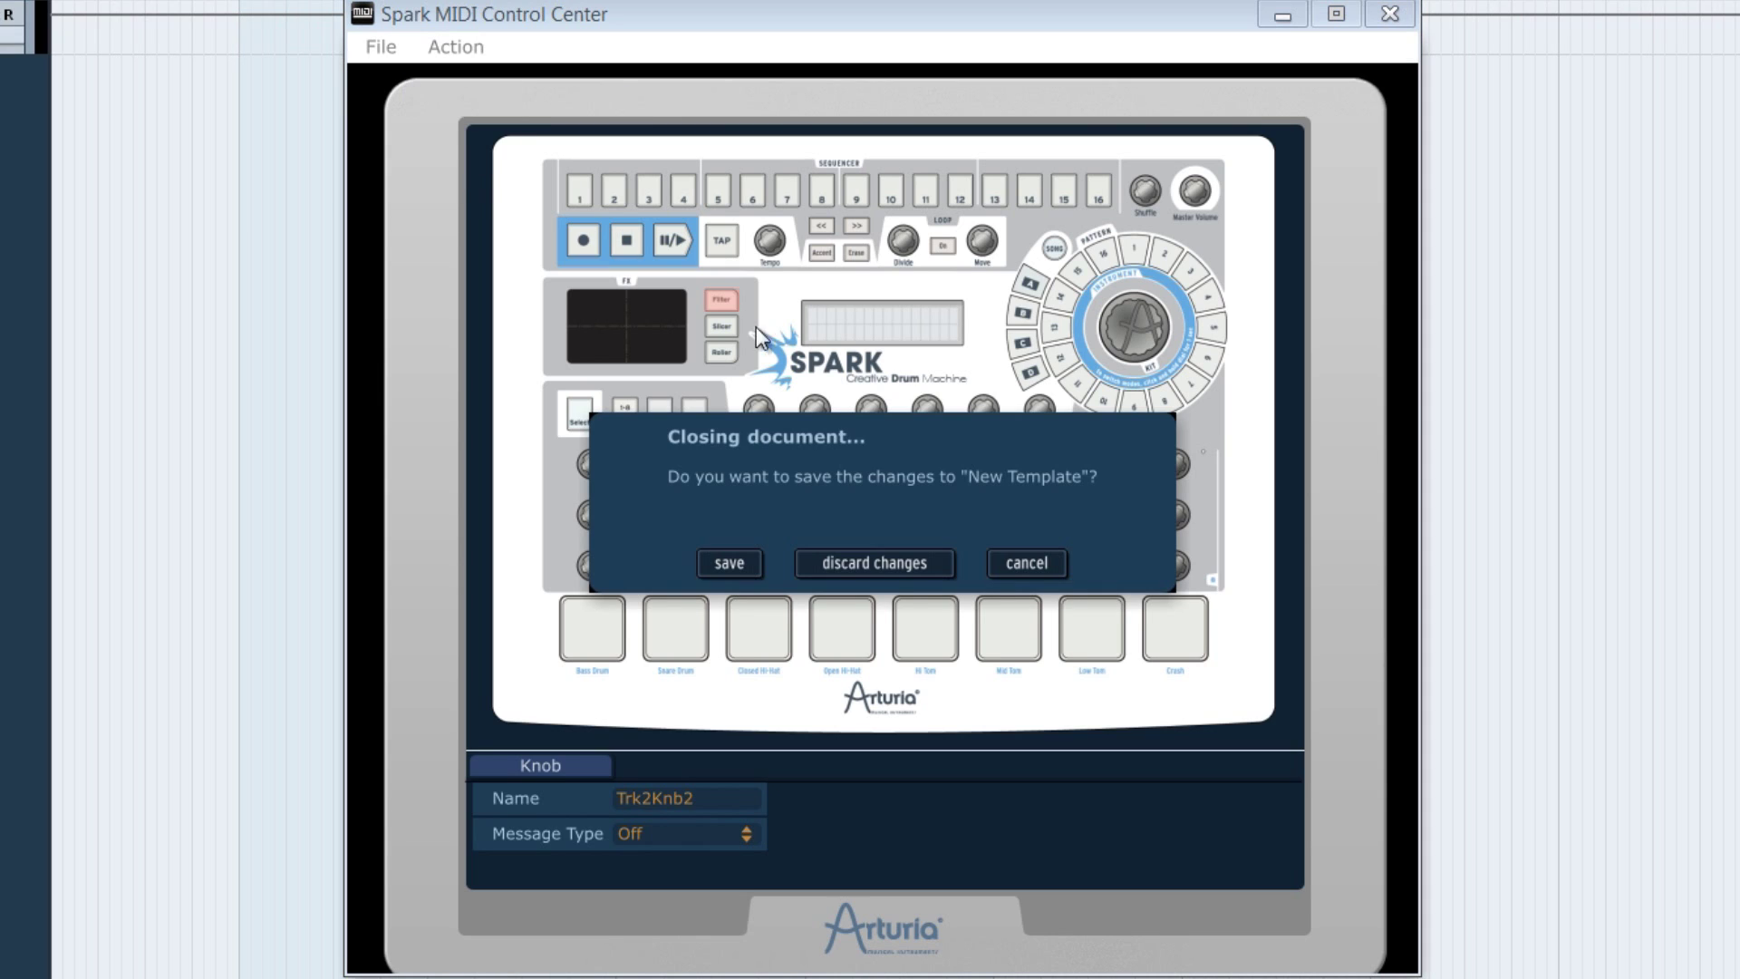
{"action": "left_click", "coordinate": [896, 562]}
{"action": "left_click", "coordinate": [1176, 618]}
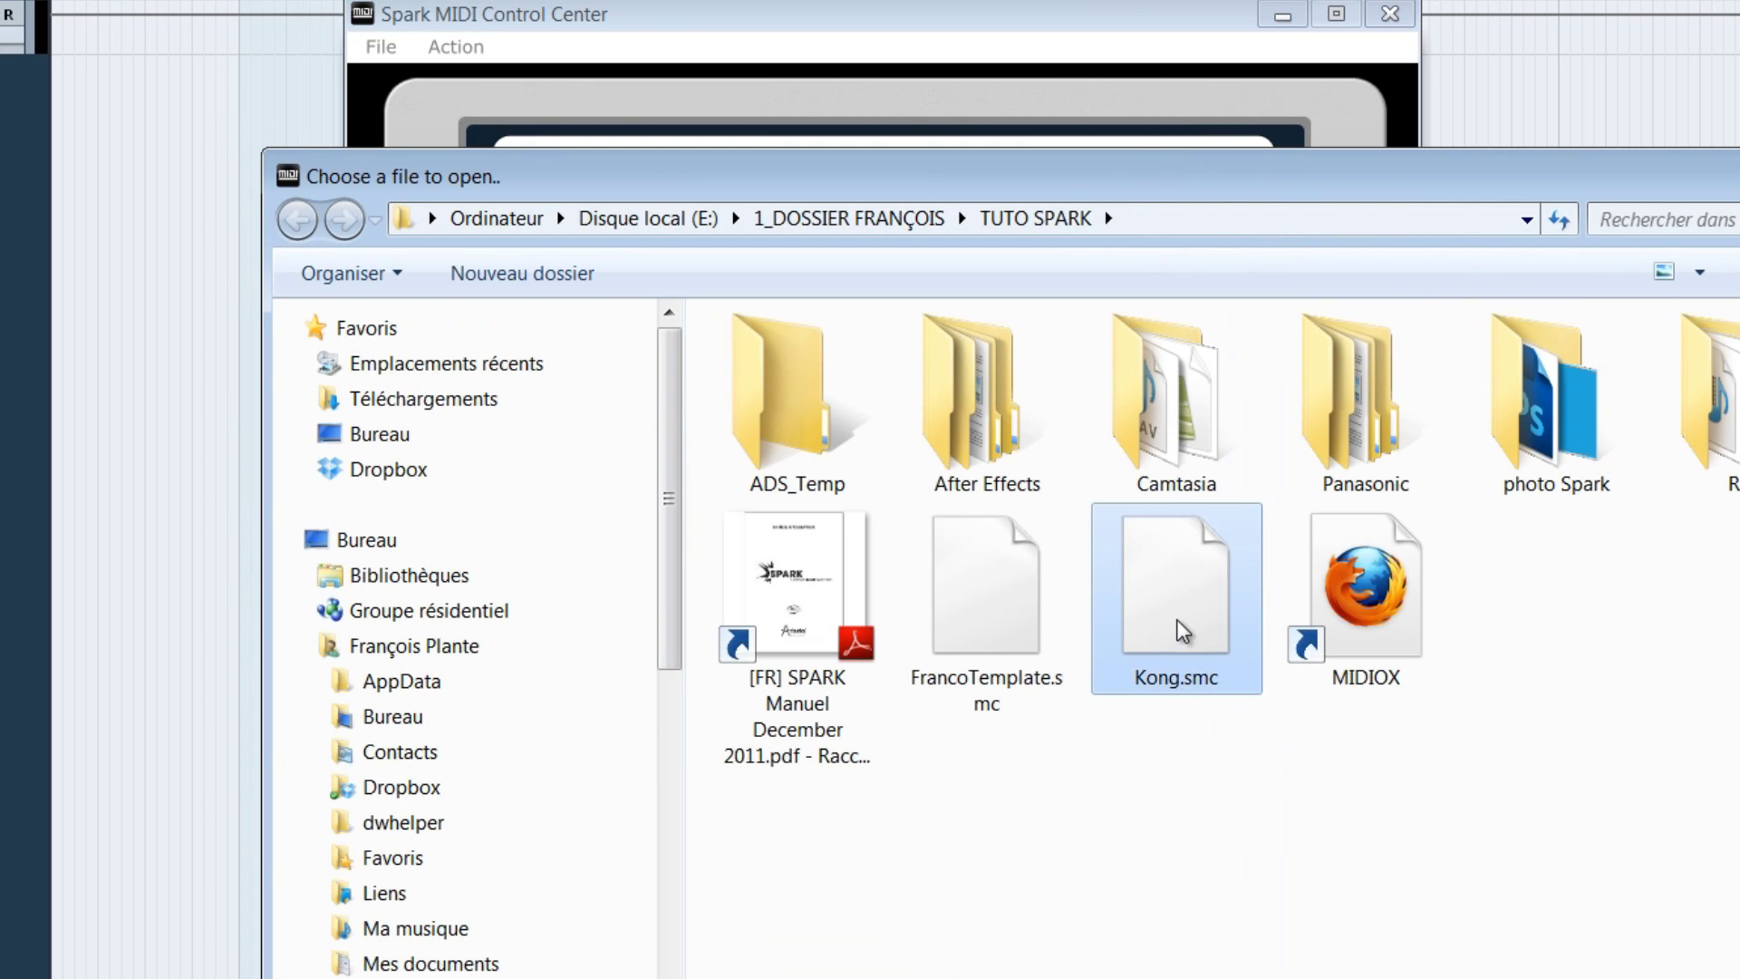
{"action": "double_click", "coordinate": [1179, 611]}
{"action": "left_click", "coordinate": [880, 562]}
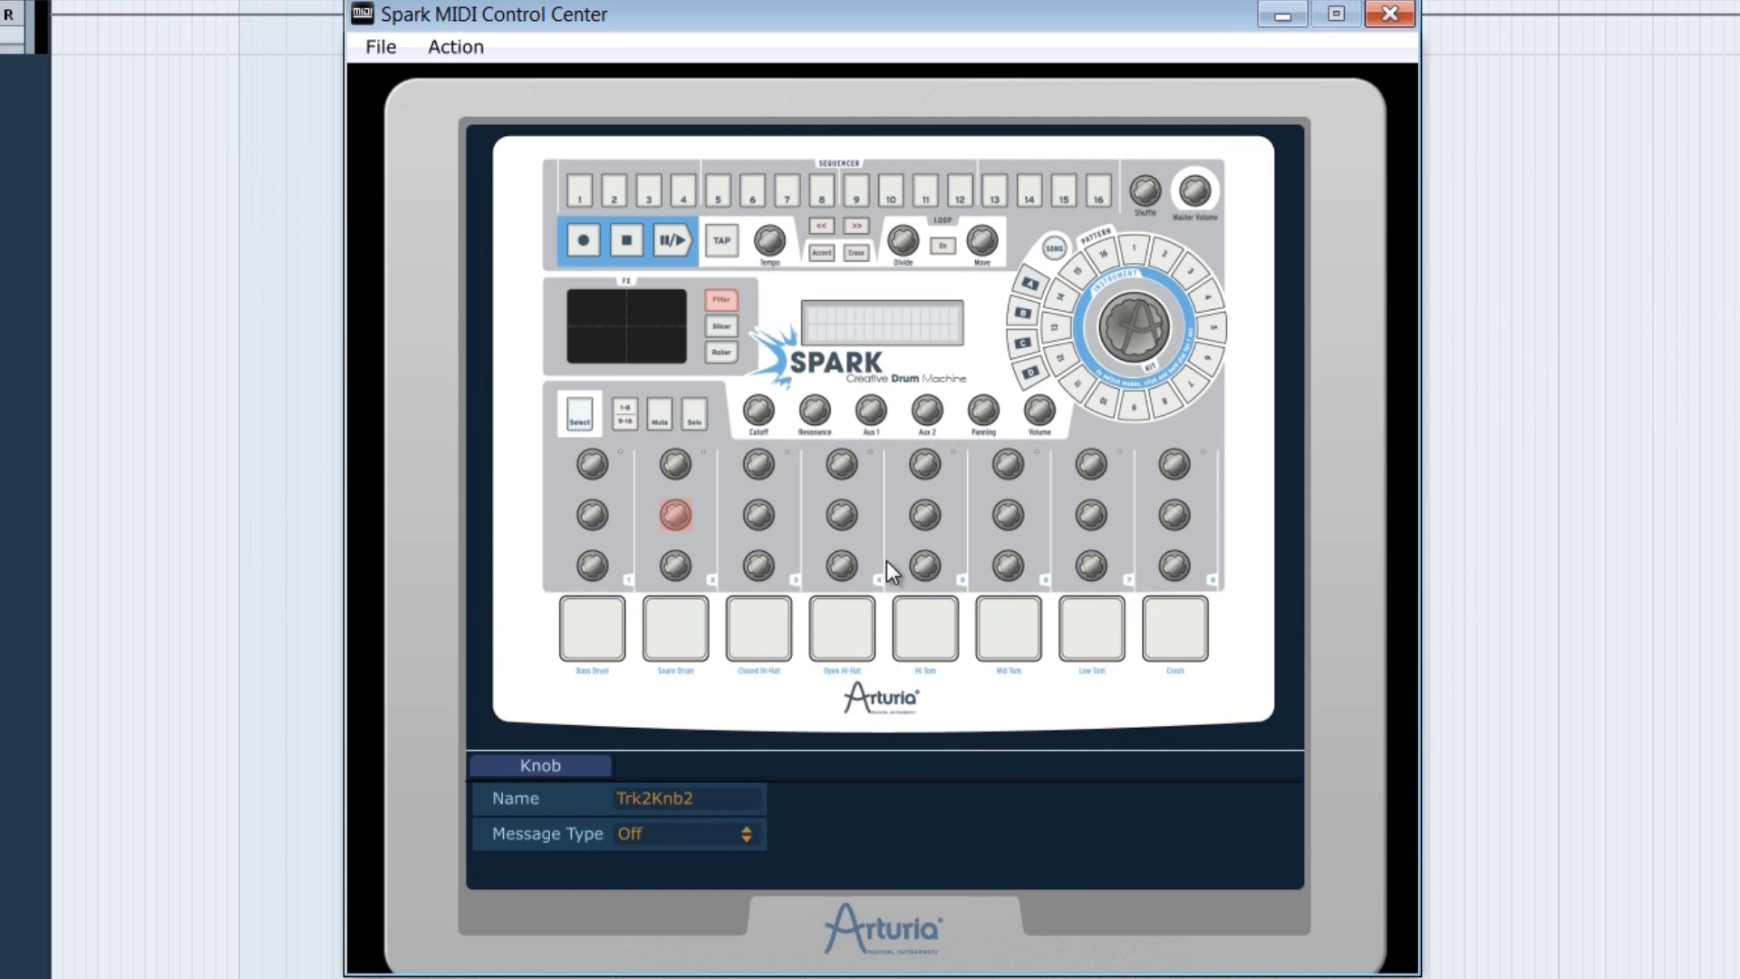
{"action": "left_click", "coordinate": [468, 55]}
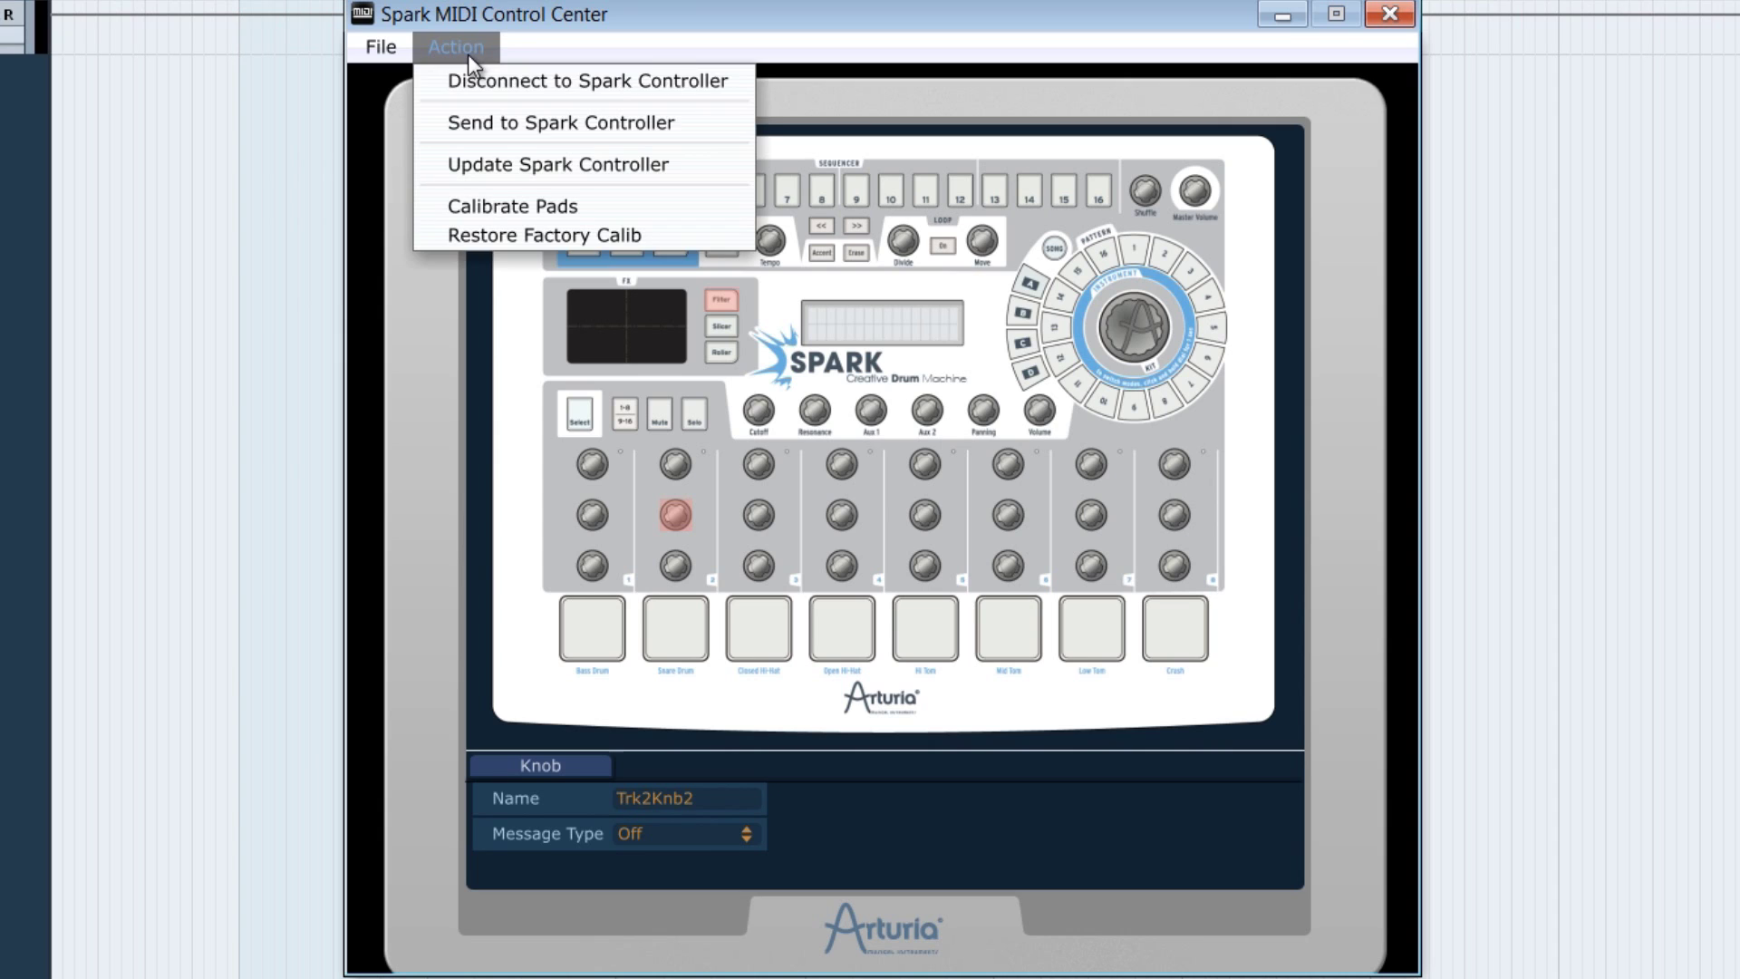
Transfer the Kong template to the Spark controller with Action > Send to Spark Controller
{"action": "left_click", "coordinate": [645, 126]}
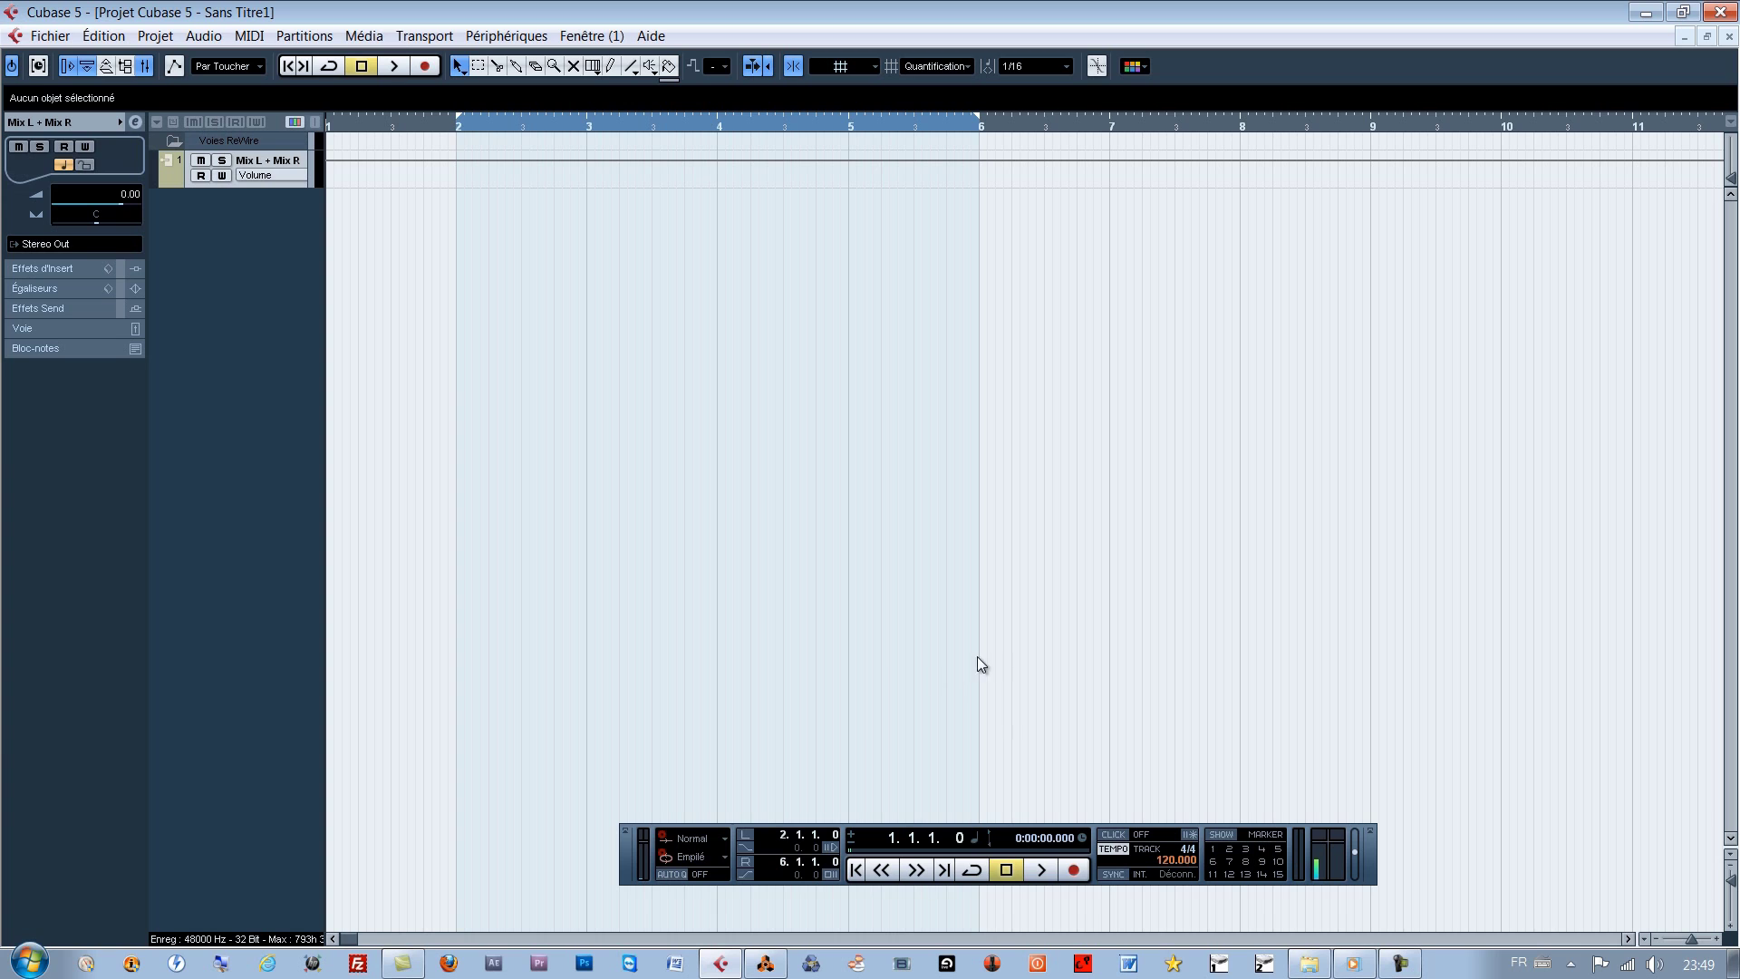
Bring Reason's Document 1 forward and narrow it to about half the screen beside Cubase
{"action": "left_click", "coordinate": [766, 964]}
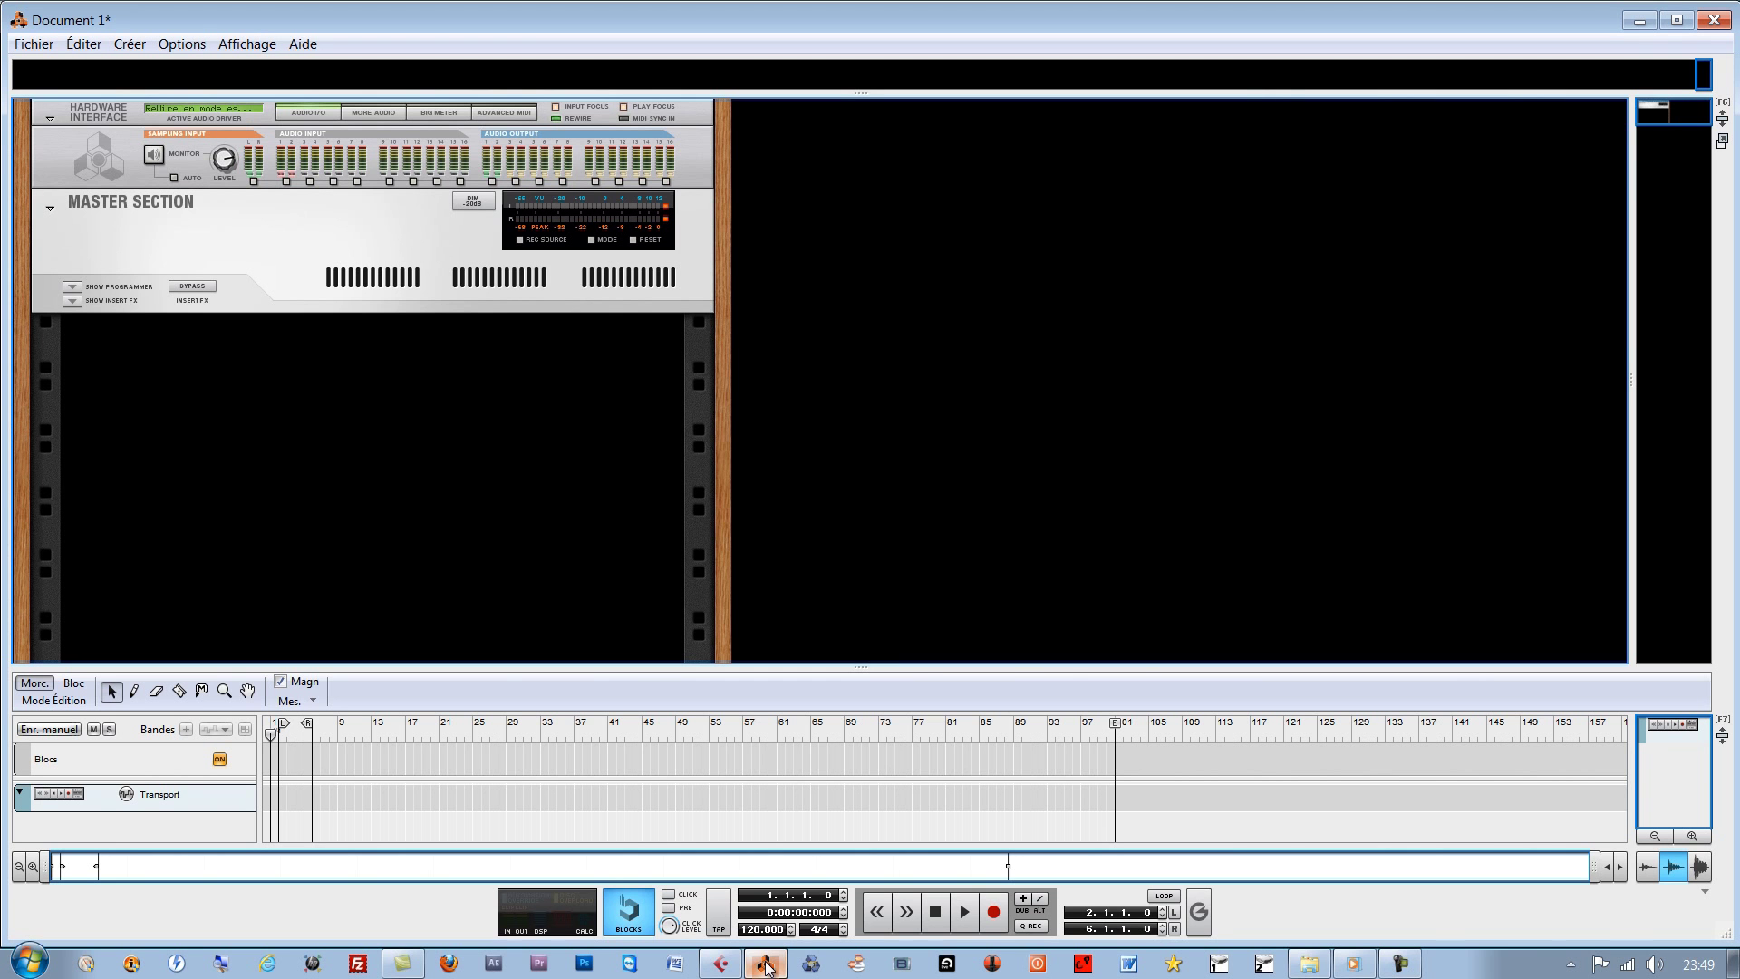
{"action": "left_click_drag", "start_coordinate": [1734, 264], "coordinate": [927, 272]}
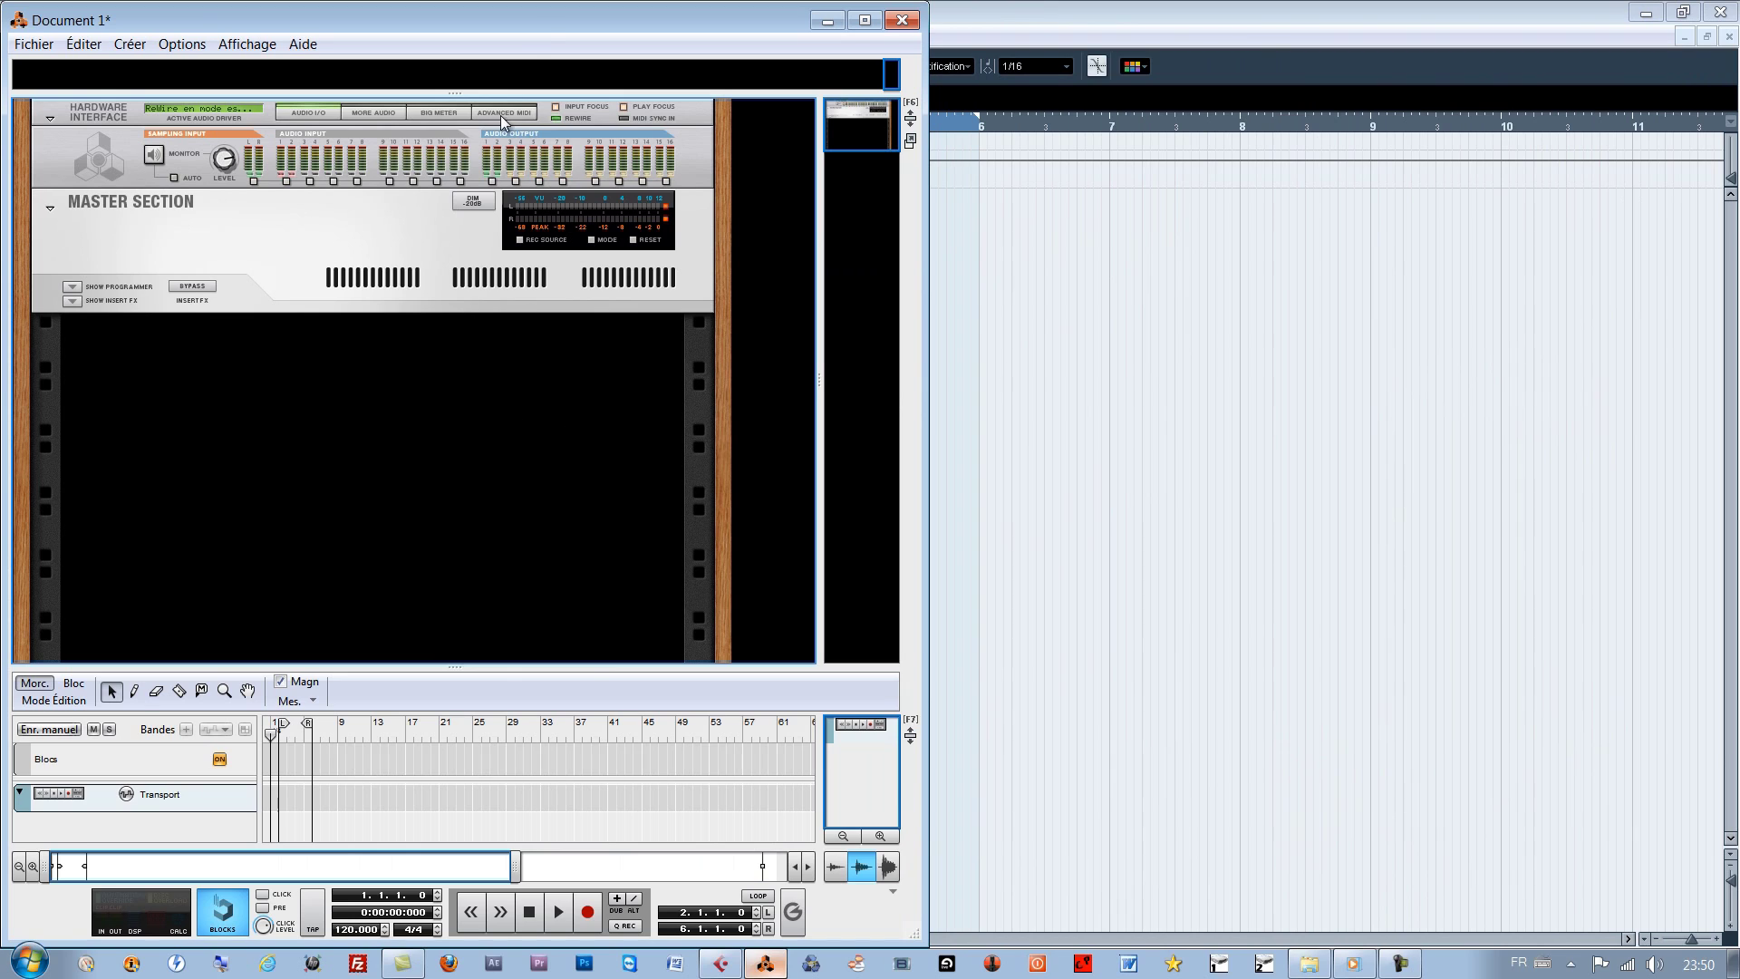
{"action": "left_click_drag", "start_coordinate": [538, 29], "coordinate": [541, 34]}
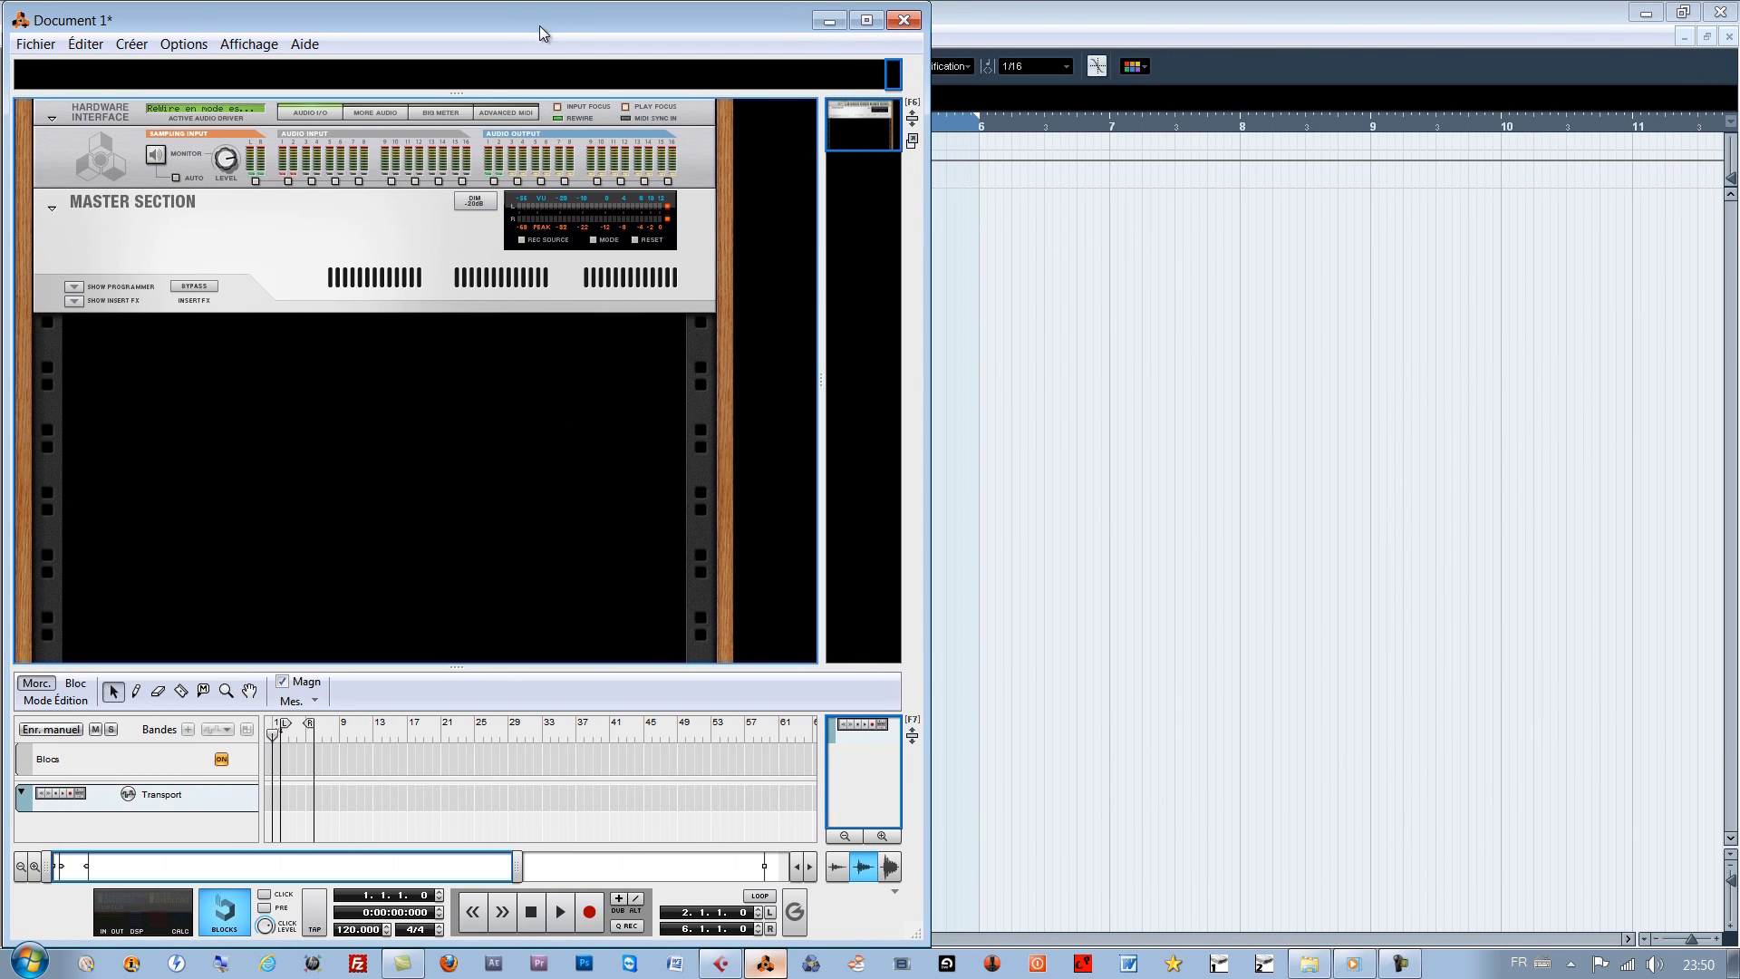
Add a Kong Drum Designer to Reason's rack and load the Robot.kong patch
{"action": "right_click", "coordinate": [313, 343]}
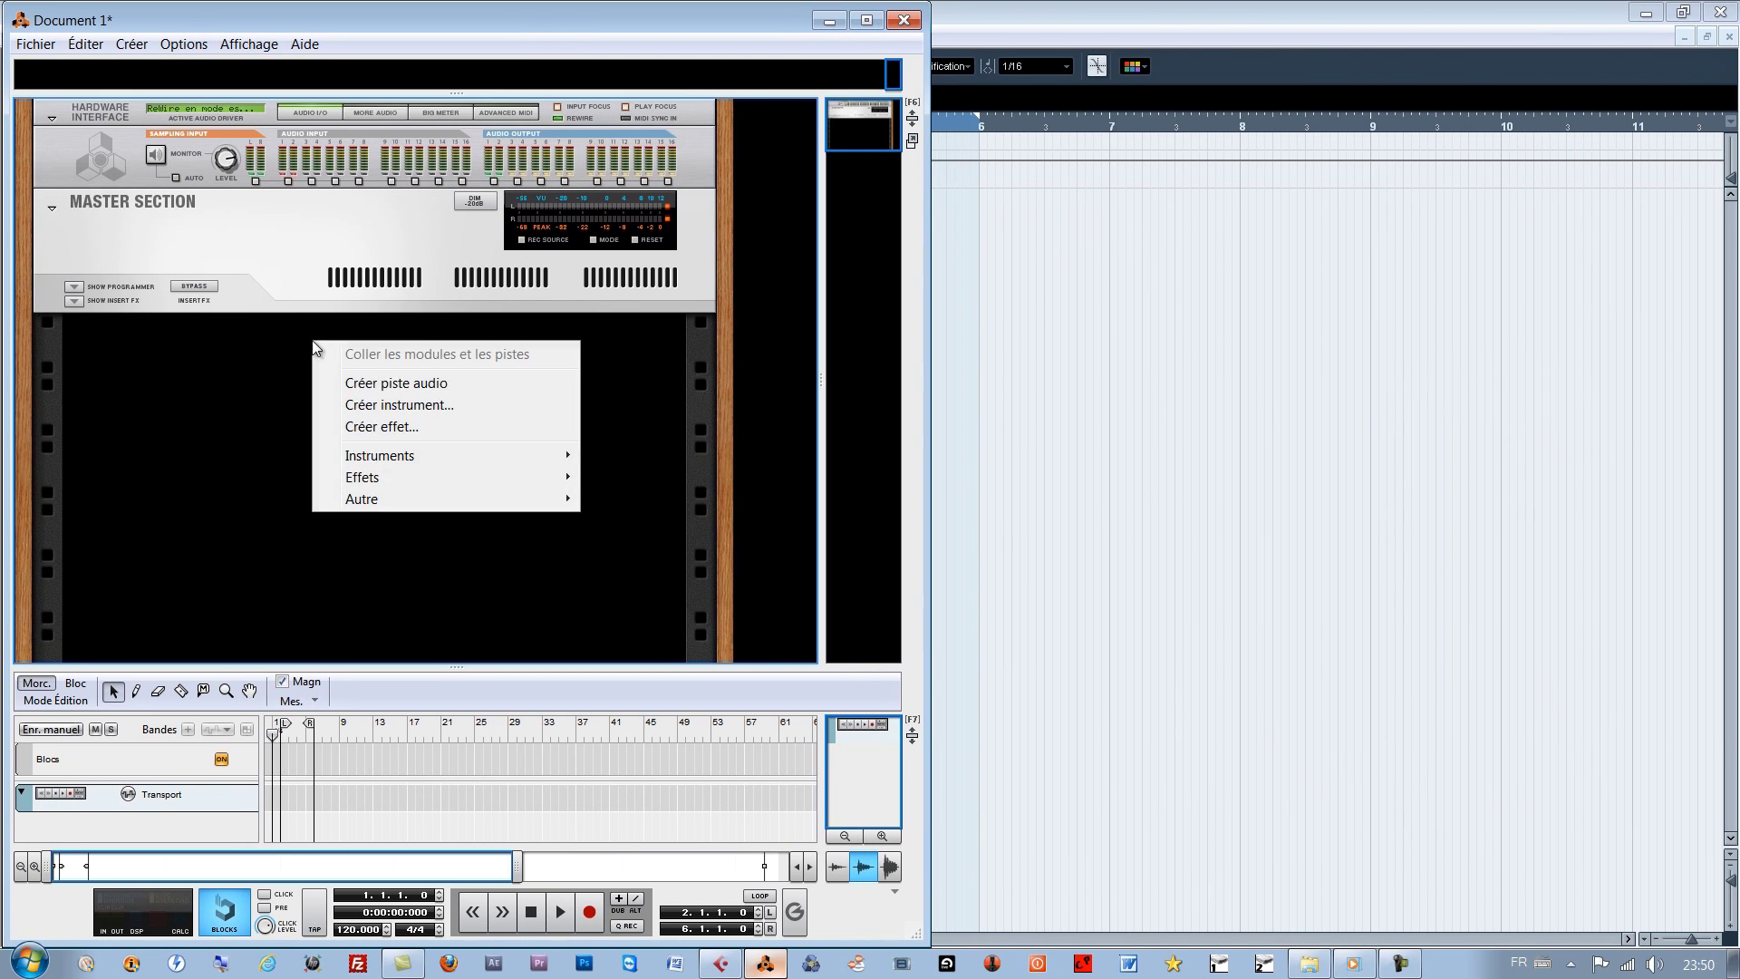
{"action": "mouse_move", "coordinate": [394, 453]}
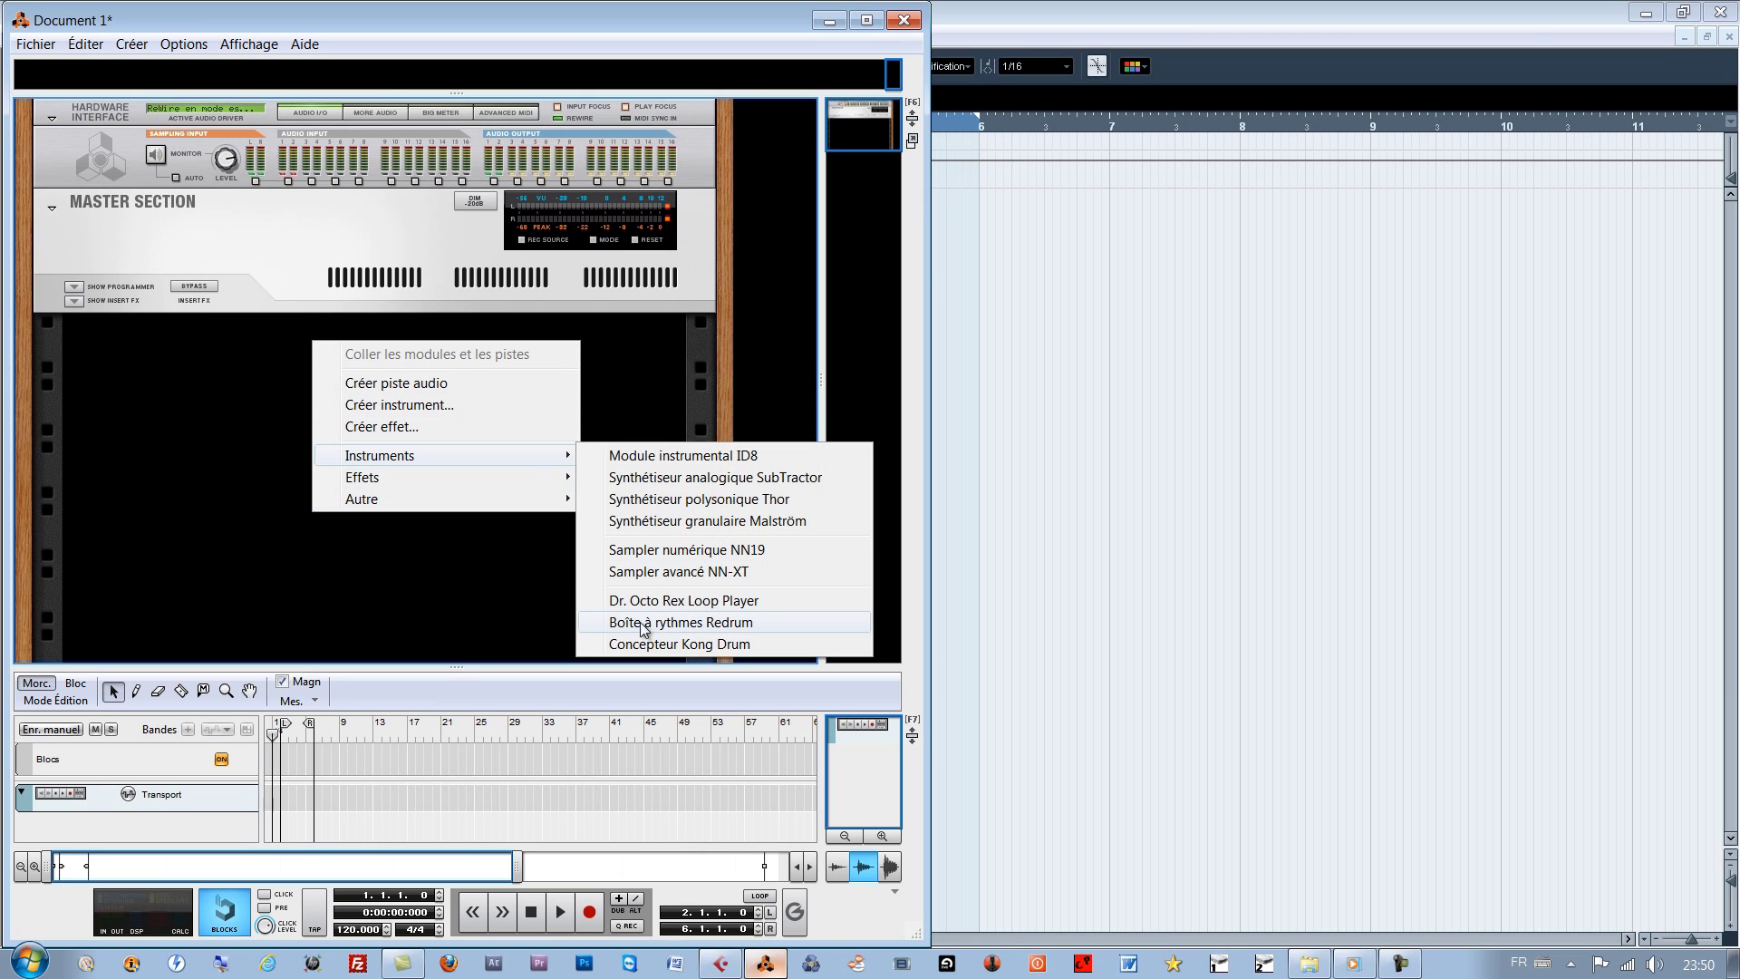
{"action": "left_click", "coordinate": [719, 644]}
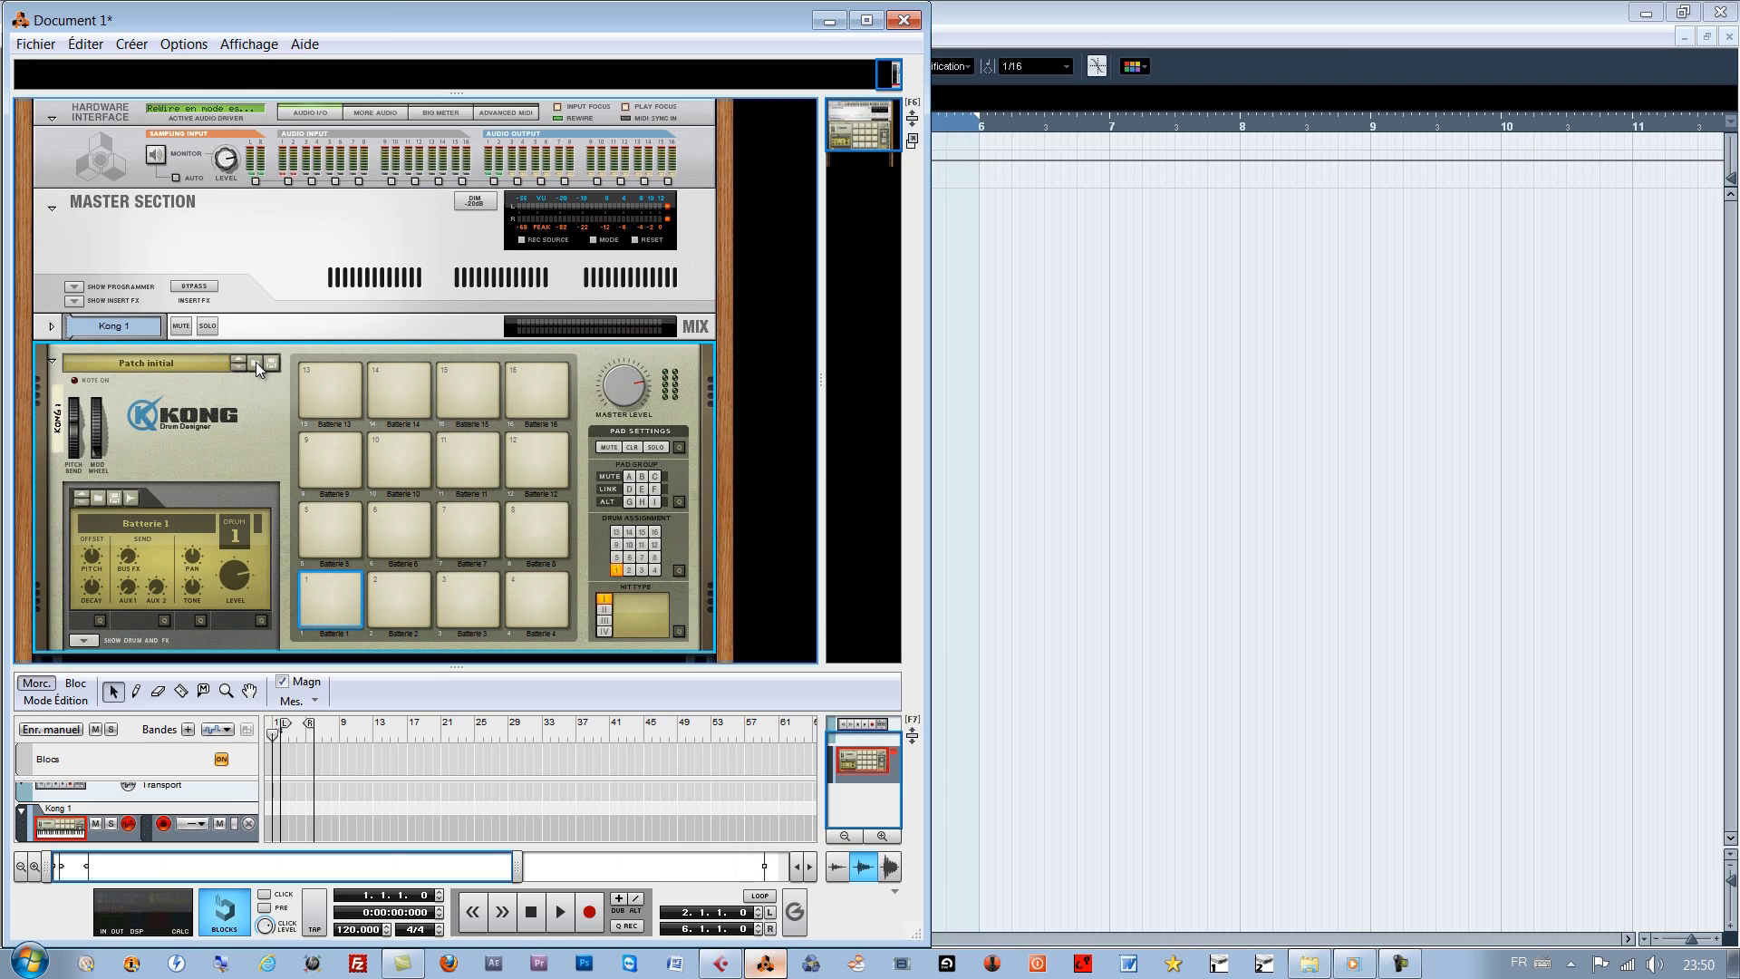
{"action": "left_click", "coordinate": [256, 361]}
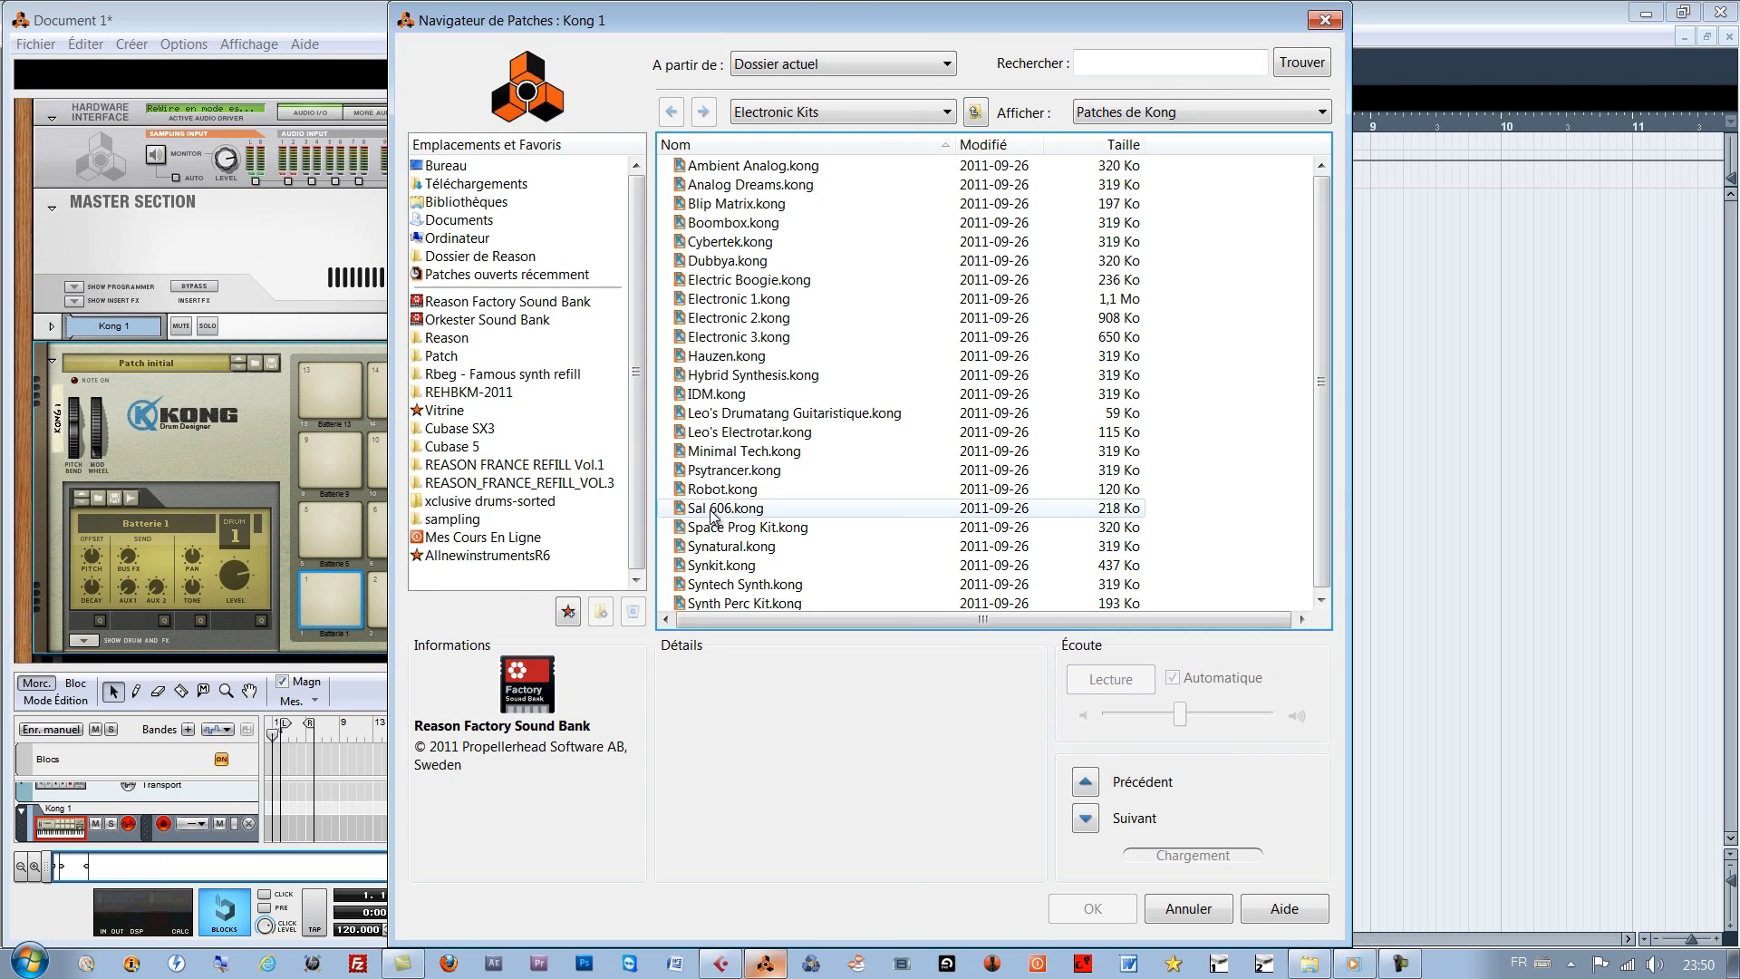
{"action": "left_click", "coordinate": [707, 489]}
{"action": "double_click", "coordinate": [705, 491]}
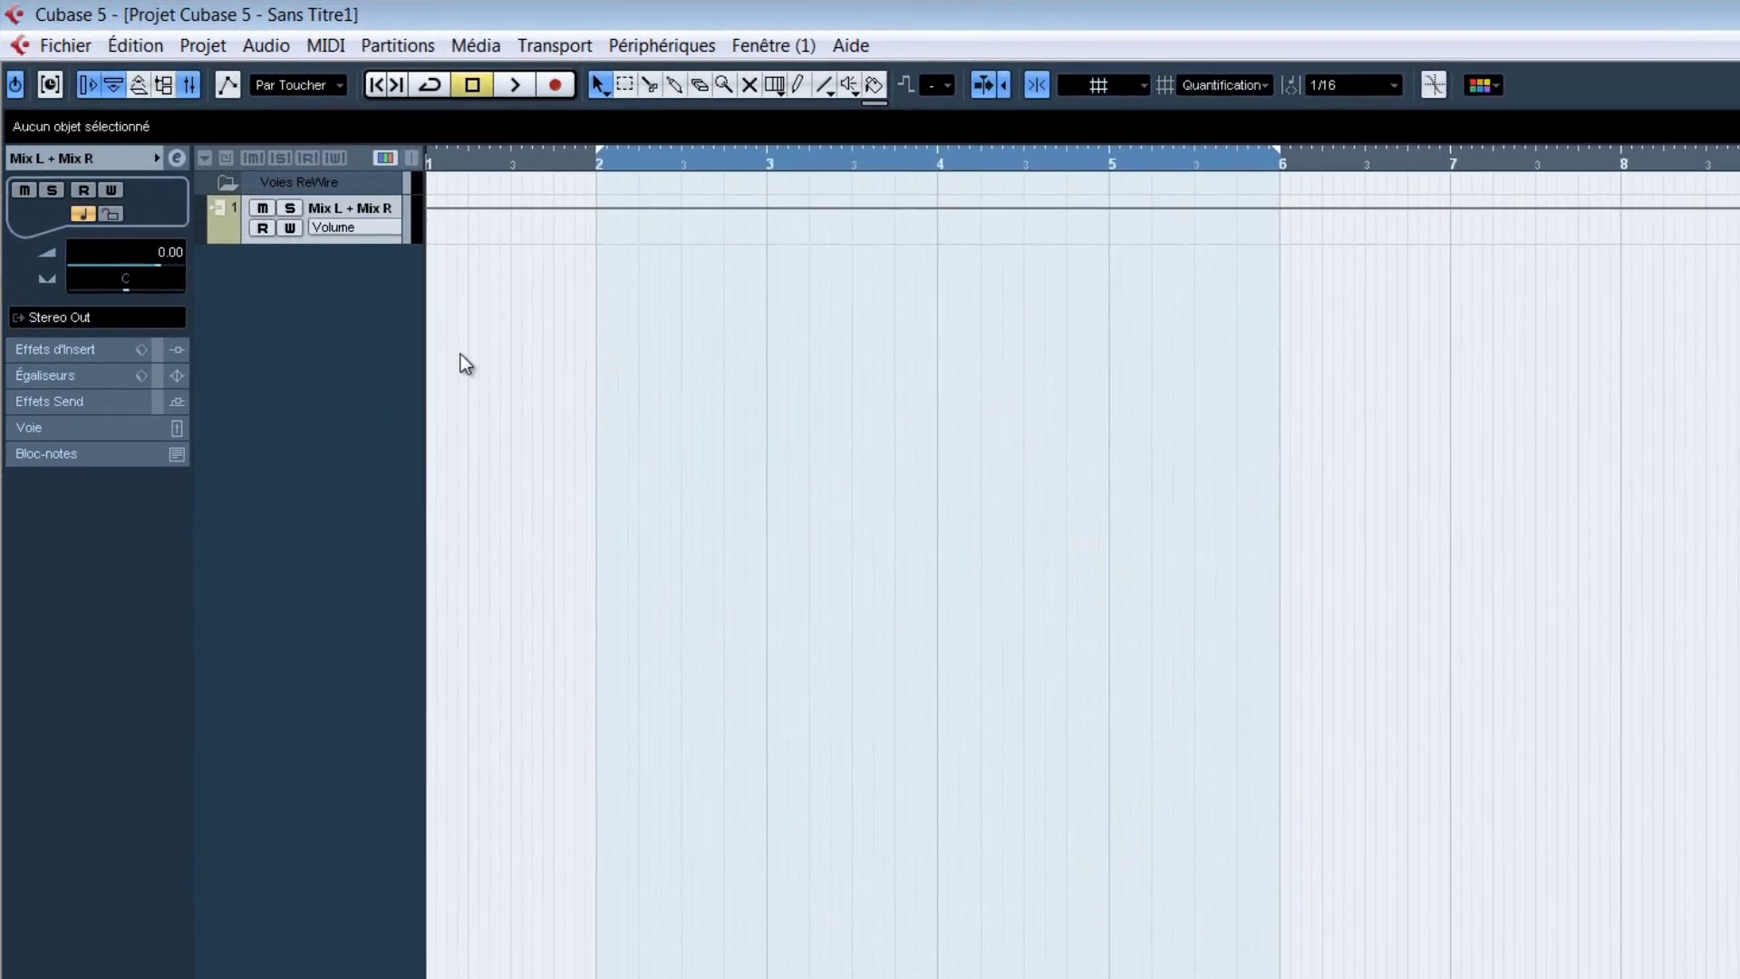
Add a new MIDI track, MIDI 01, in Cubase
{"action": "right_click", "coordinate": [303, 268]}
{"action": "left_click", "coordinate": [541, 453]}
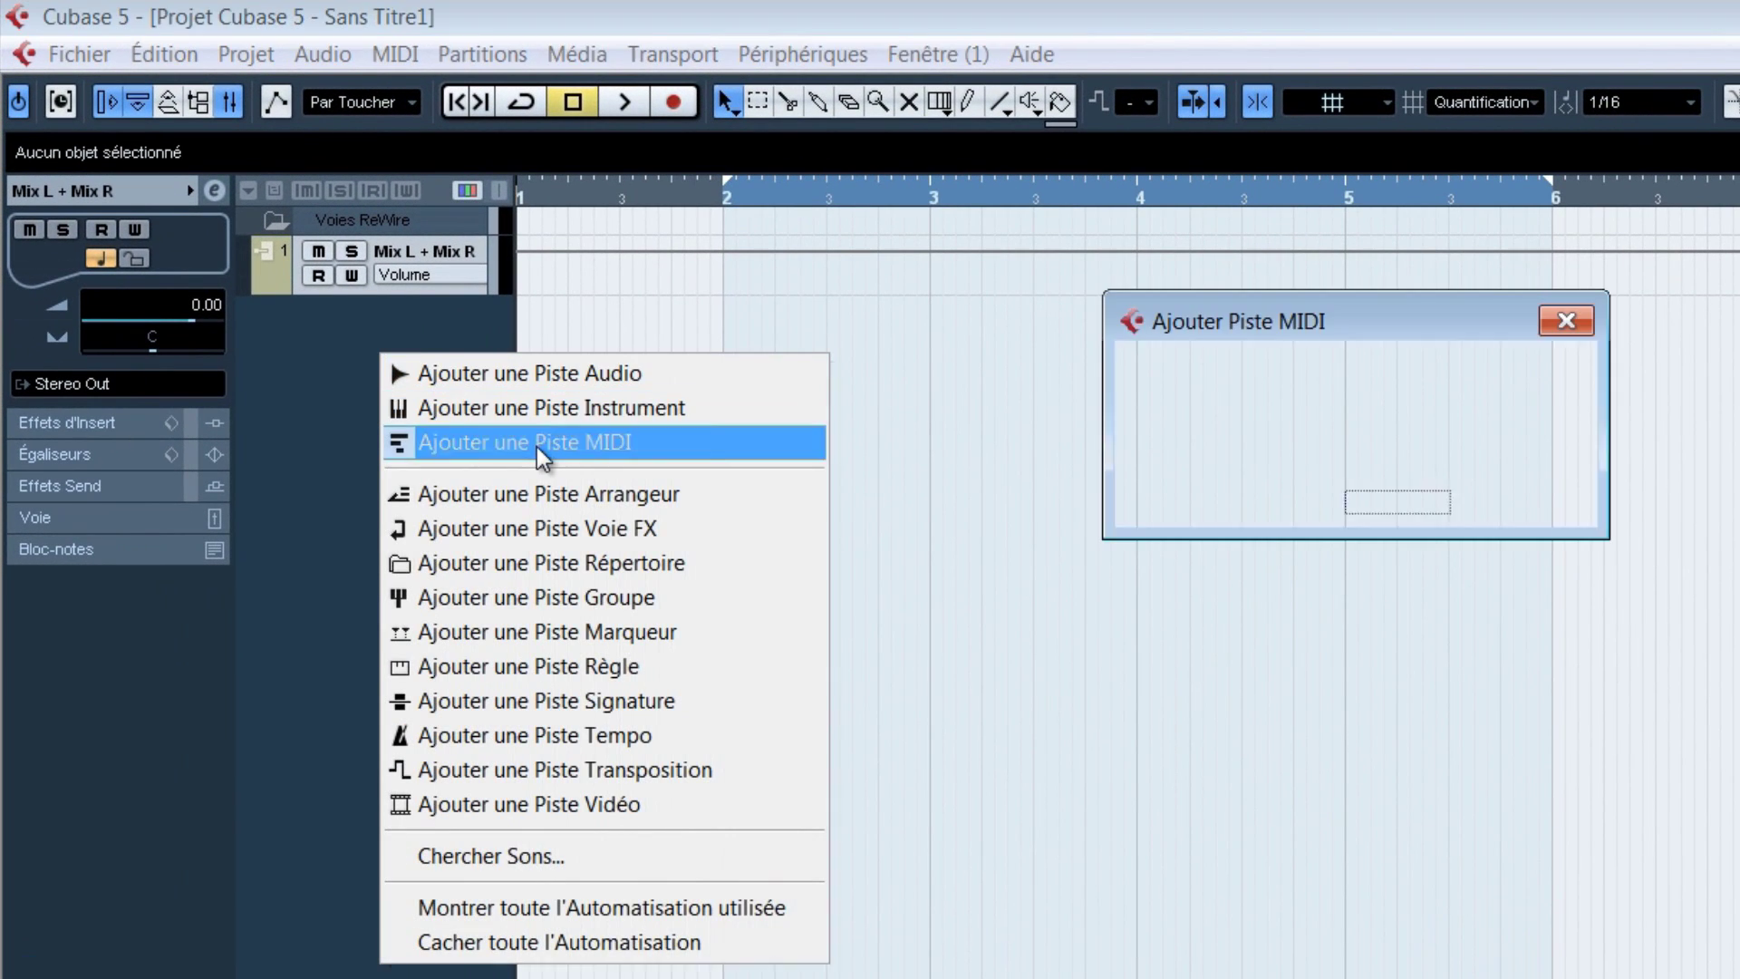
{"action": "left_click", "coordinate": [1402, 505]}
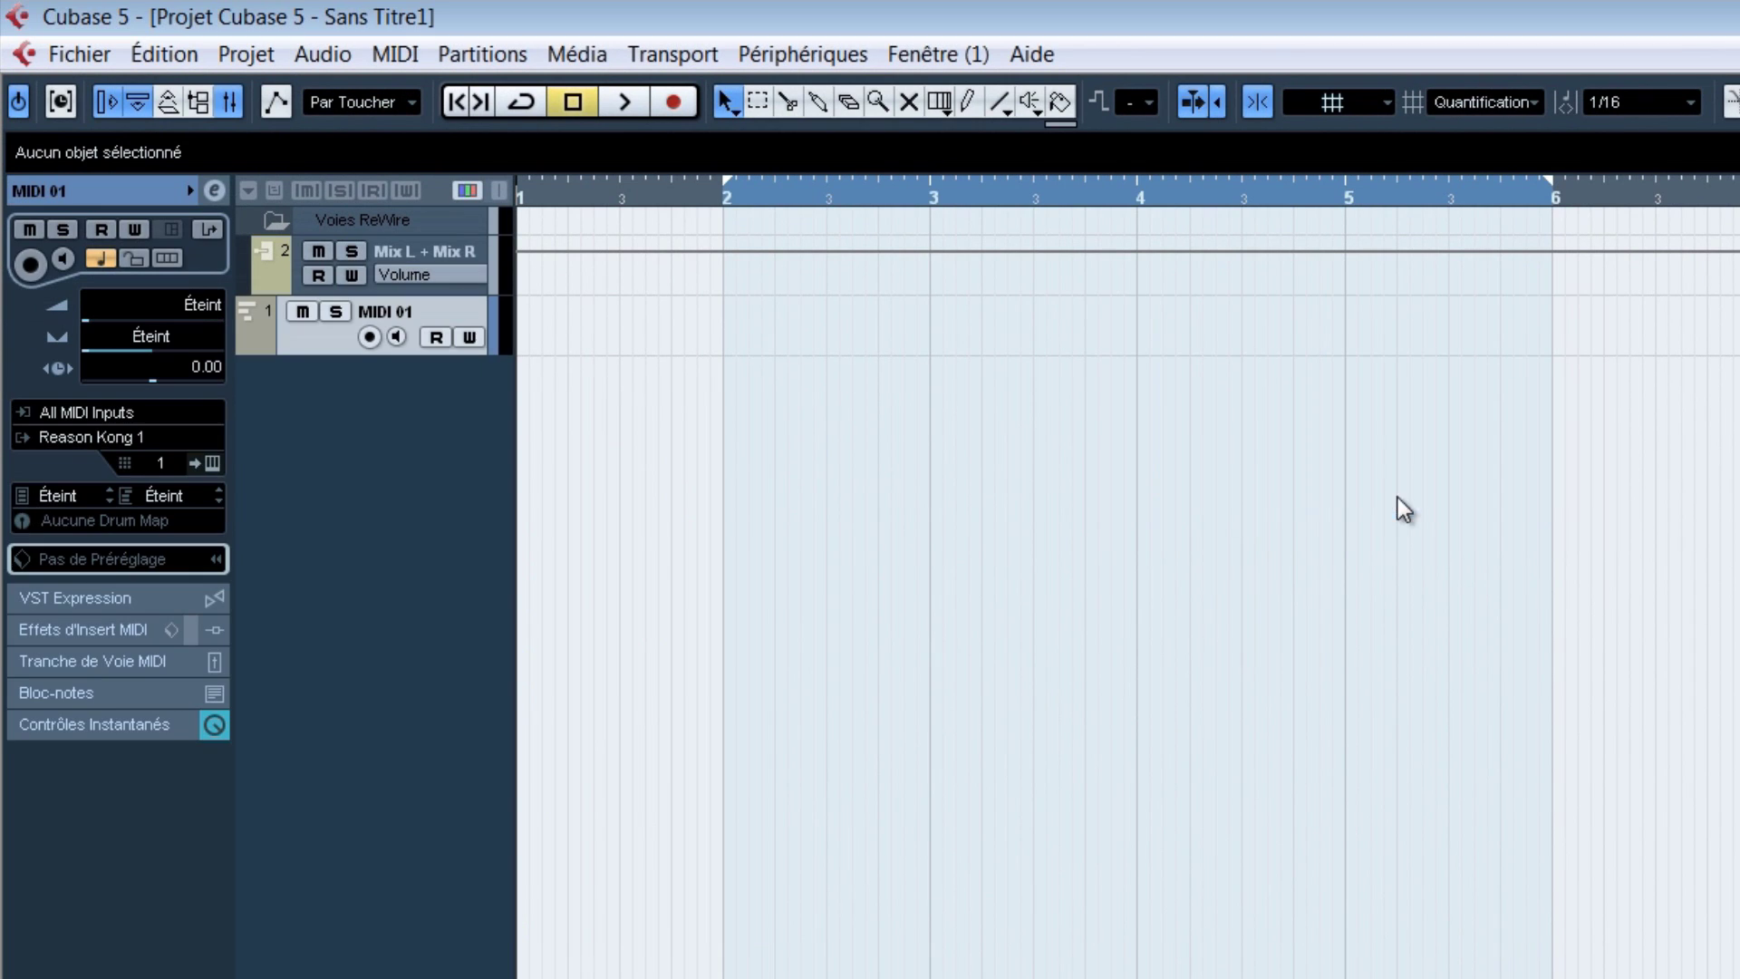
Keep MIDI 01's output on Reason Kong 1 and set its input to Spark Controller
{"action": "left_click", "coordinate": [114, 439]}
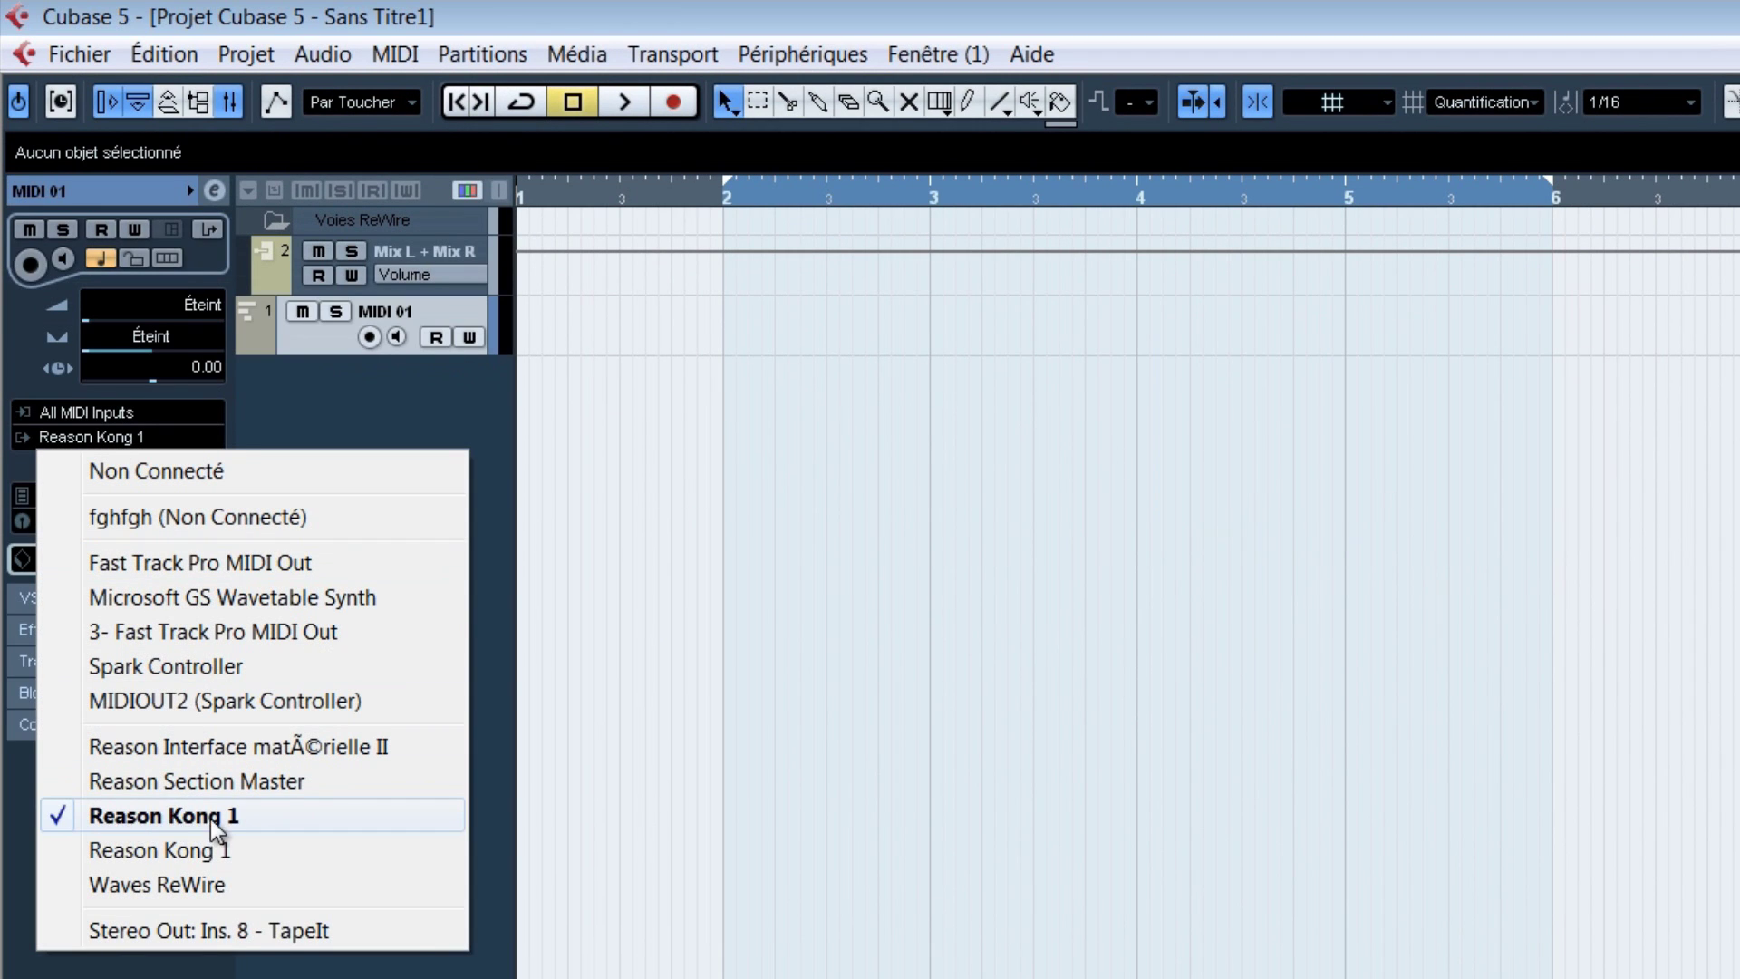
{"action": "left_click", "coordinate": [212, 815]}
{"action": "left_click", "coordinate": [107, 417]}
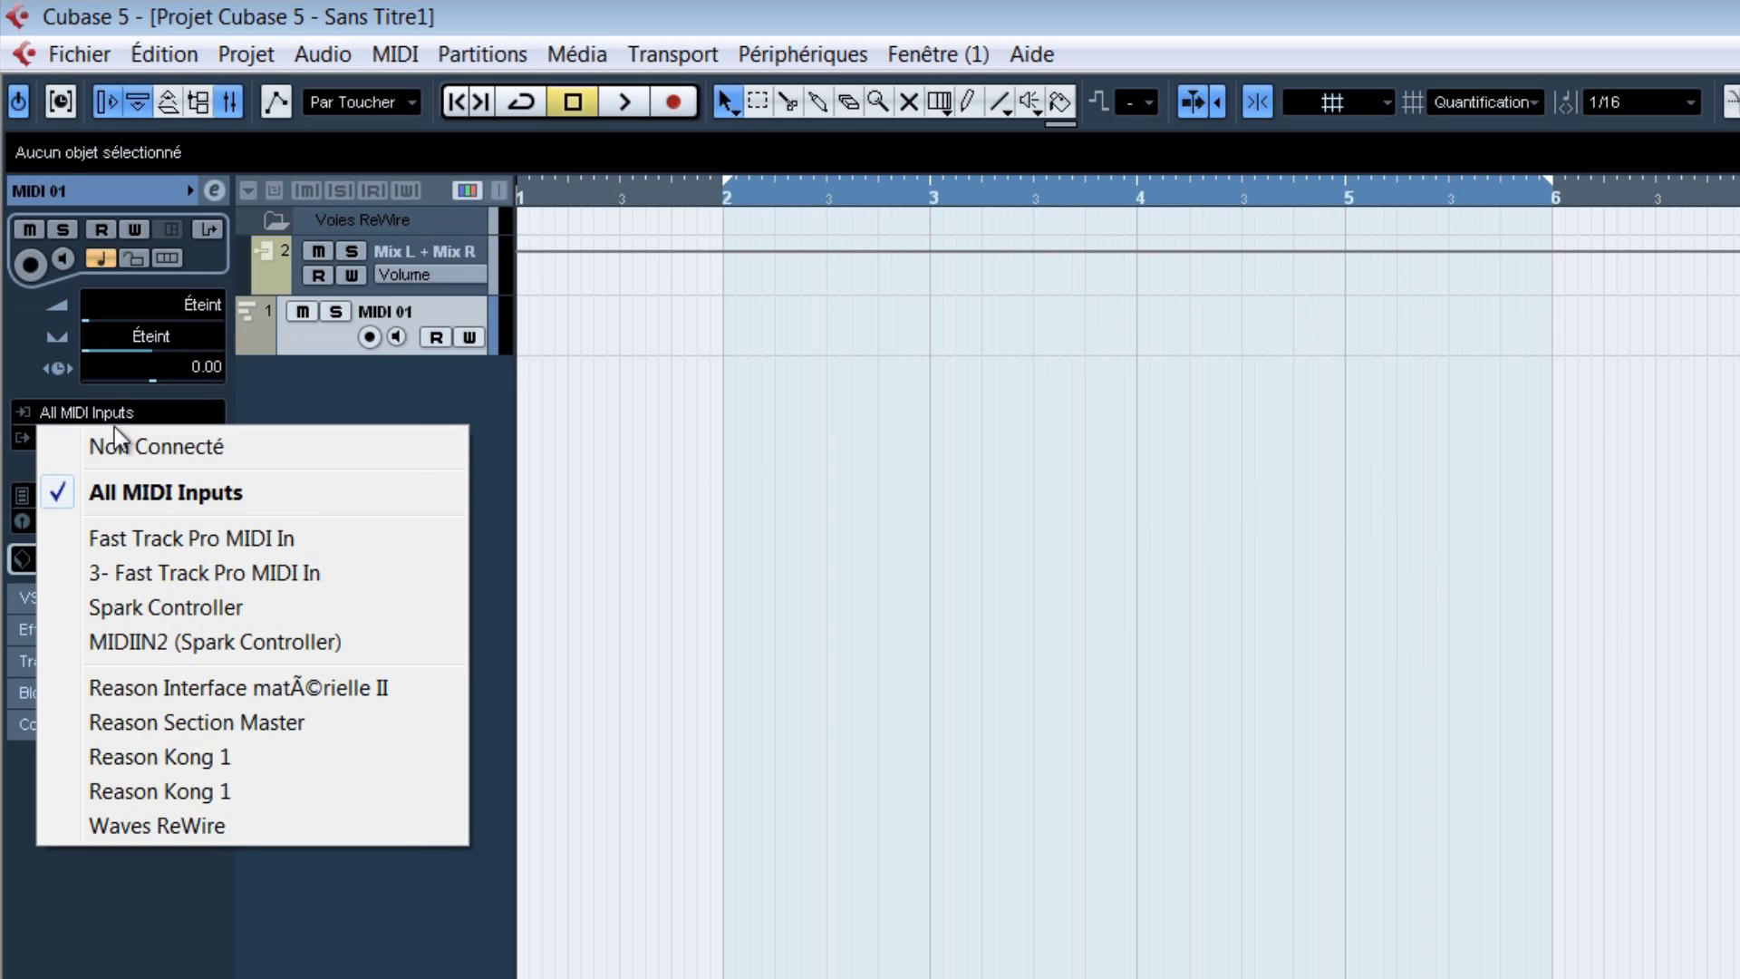
{"action": "left_click", "coordinate": [148, 614]}
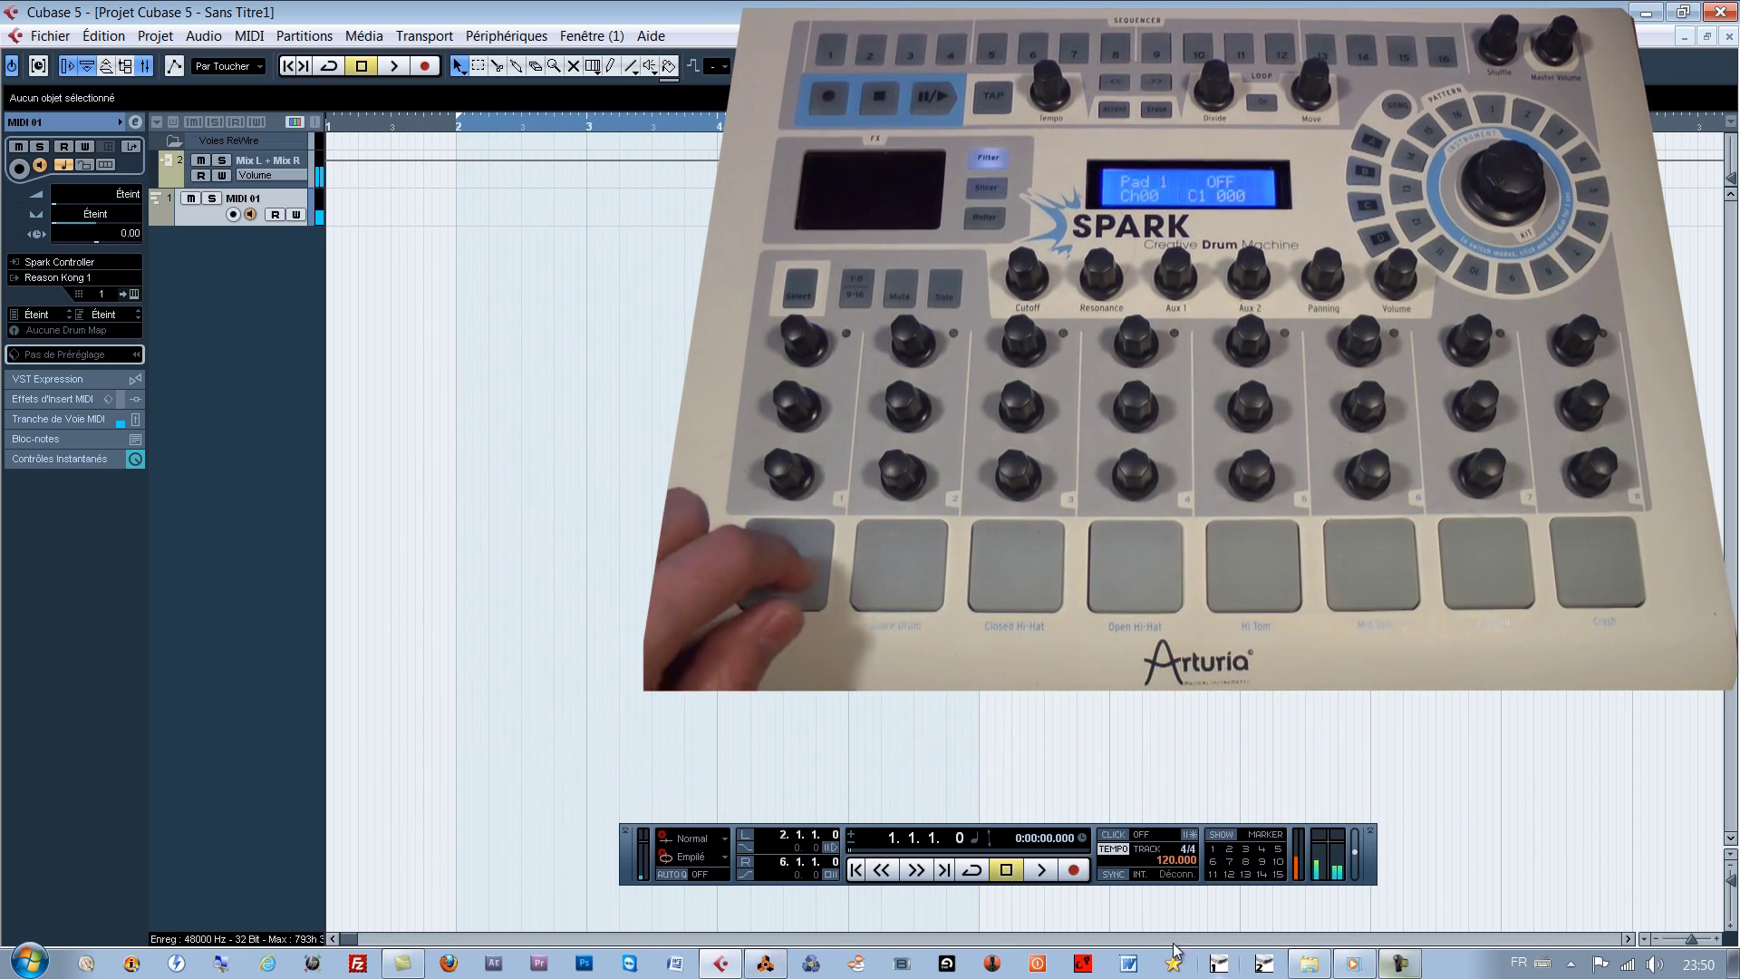
Record about six bars of Spark pad playing onto MIDI 01 while Kong sounds in Reason
{"action": "left_click", "coordinate": [764, 965]}
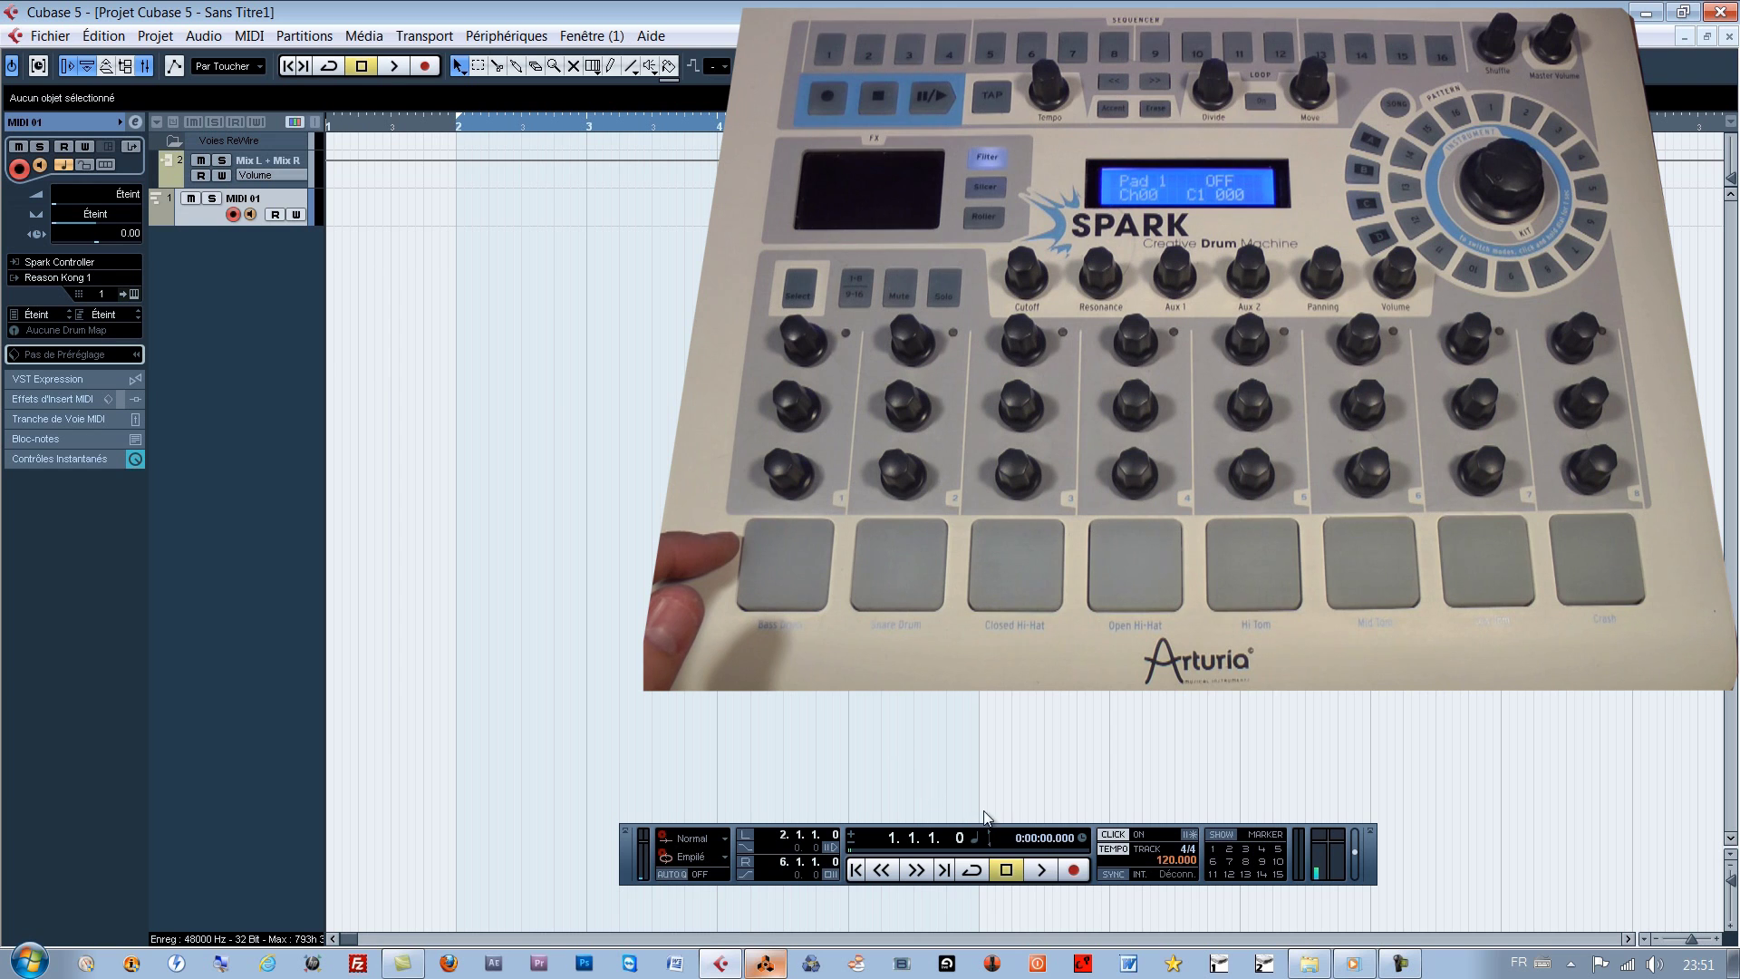
{"action": "left_click", "coordinate": [1080, 874]}
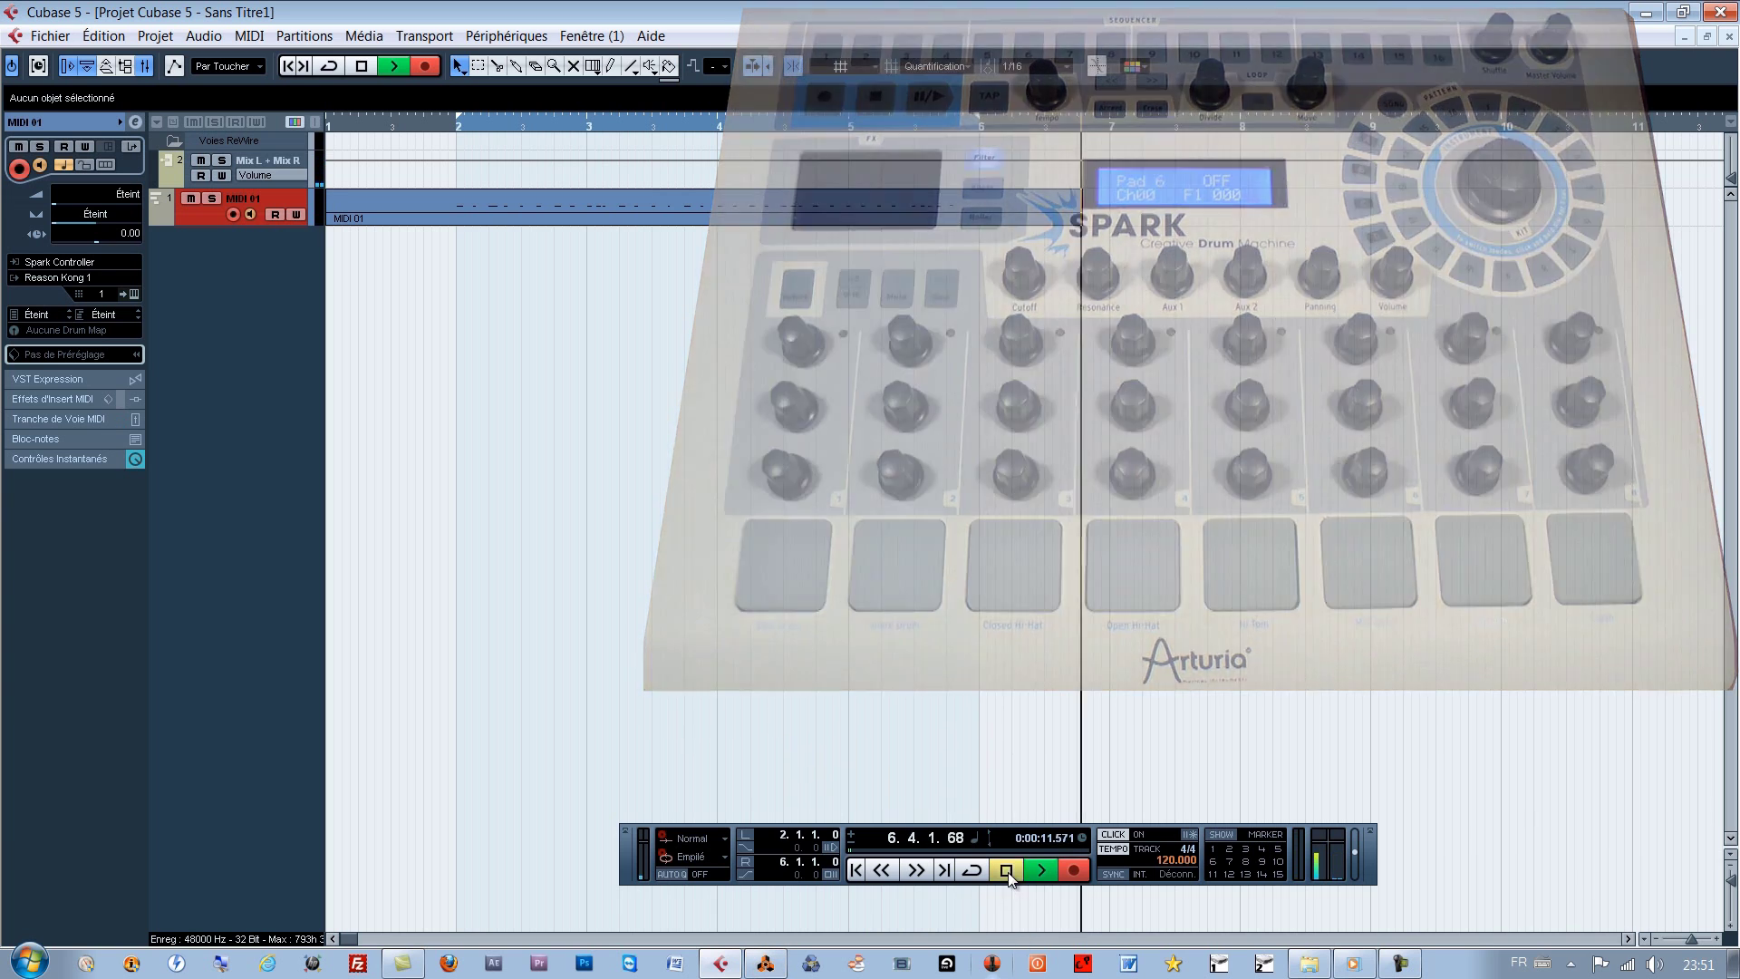
{"action": "left_click", "coordinate": [1006, 870]}
Open the MIDI 01 part in the Key Editor and quantize all its notes
{"action": "double_click", "coordinate": [612, 203]}
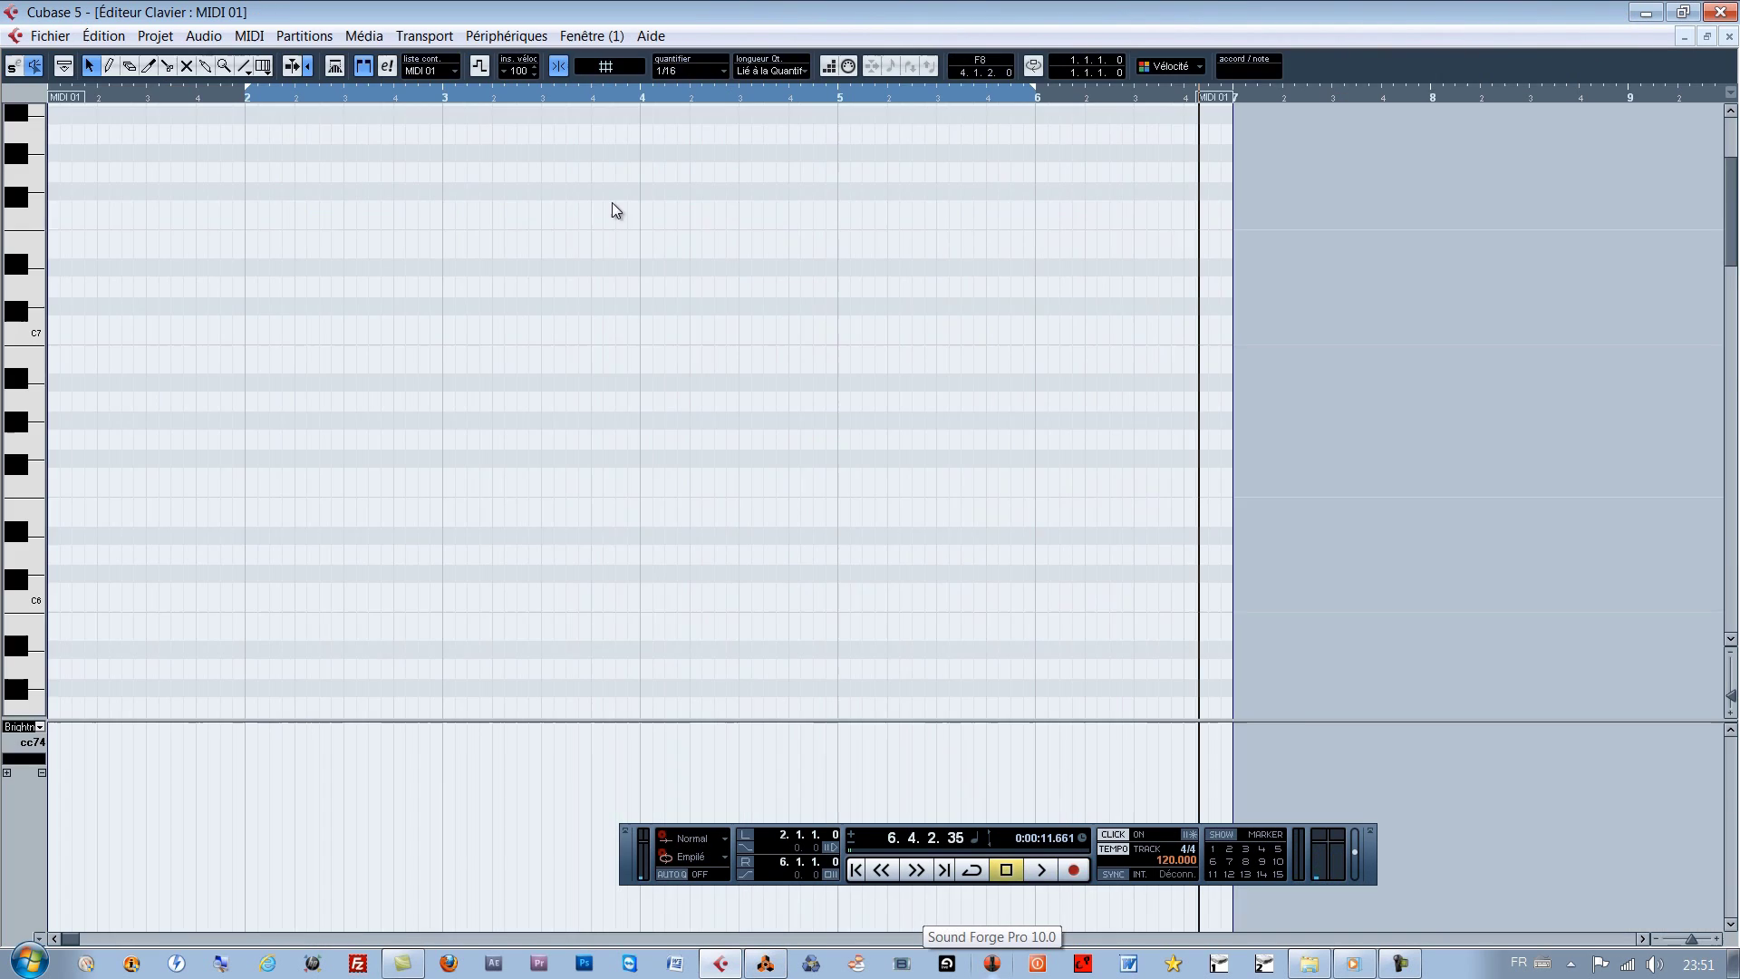
{"action": "scroll", "coordinate": [626, 383], "scroll_direction": "up", "scroll_amount": 5}
{"action": "scroll", "coordinate": [633, 385], "scroll_direction": "down", "scroll_amount": 4}
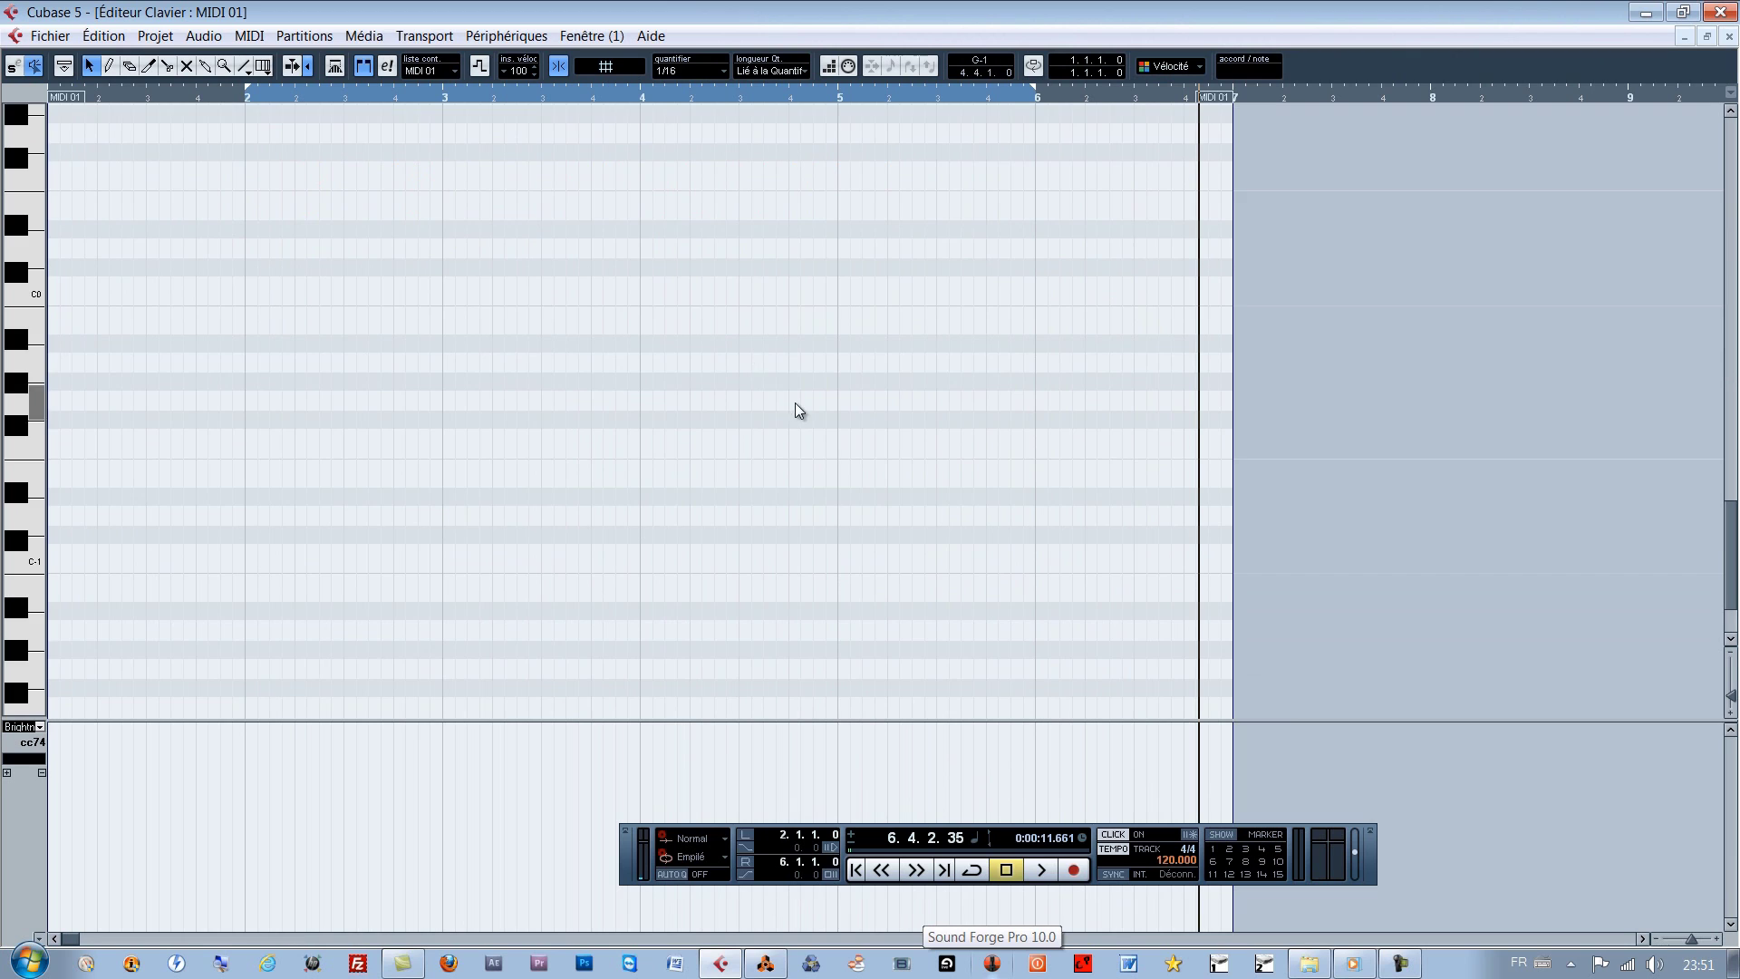
{"action": "scroll", "coordinate": [780, 412], "scroll_direction": "up", "scroll_amount": 1}
{"action": "scroll", "coordinate": [752, 417], "scroll_direction": "down", "scroll_amount": 15}
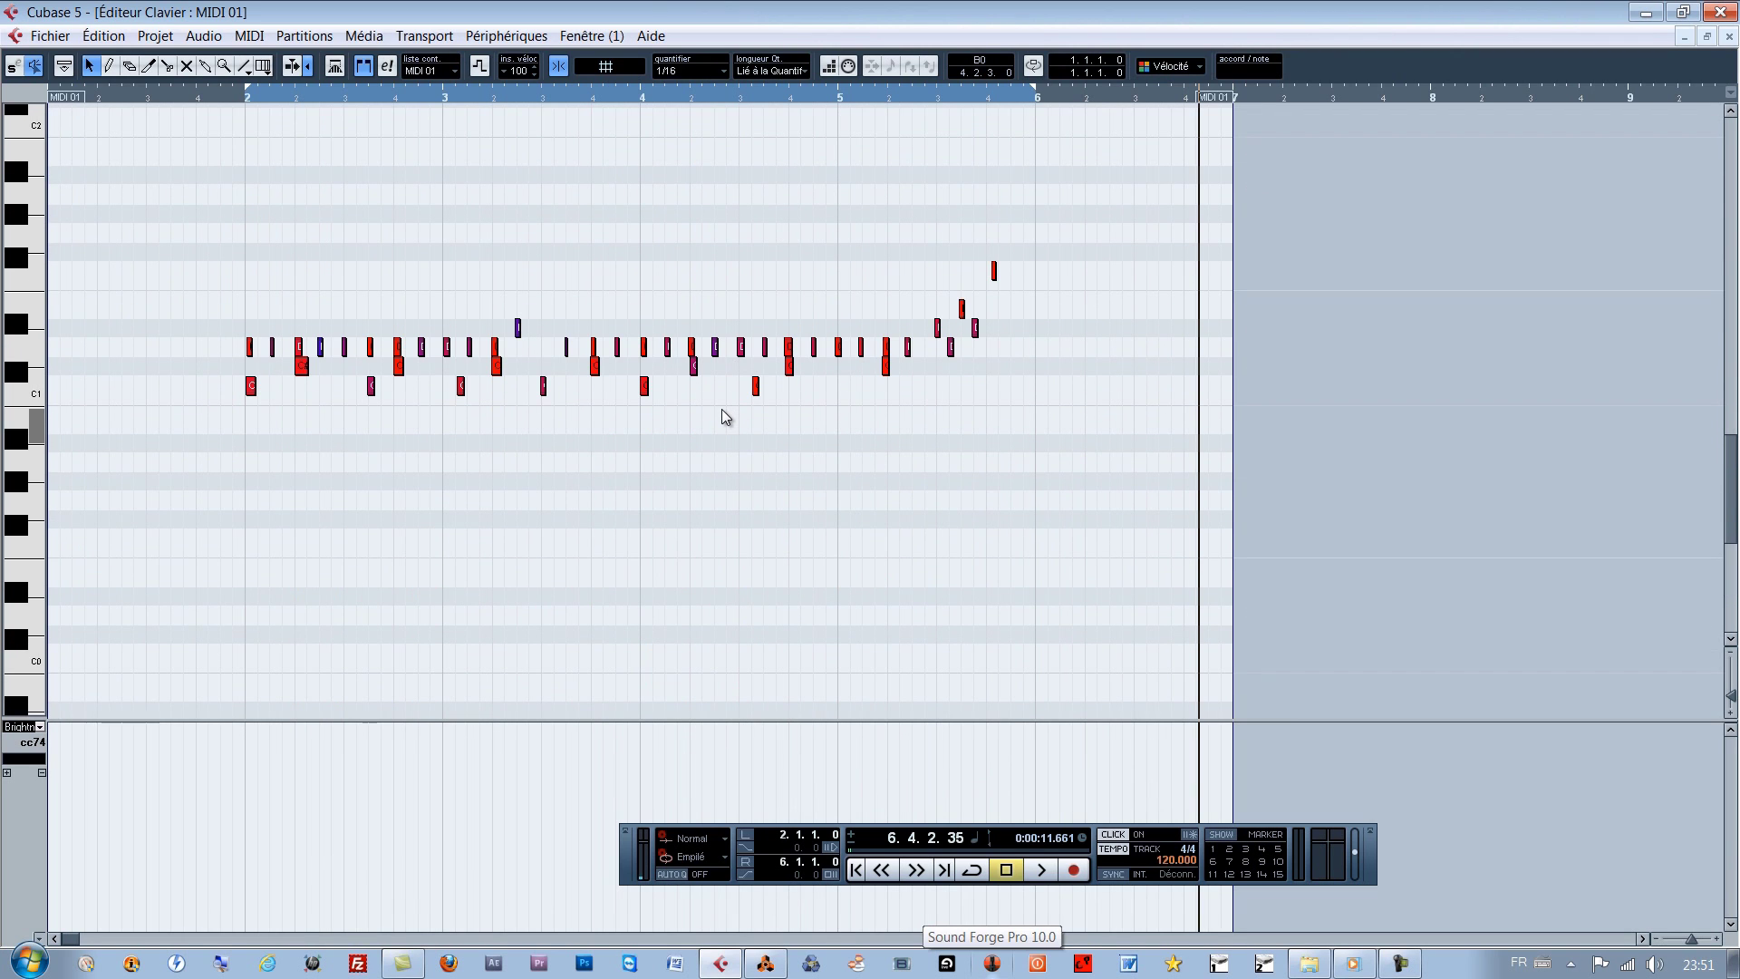
{"action": "key", "text": "ctrl+a"}
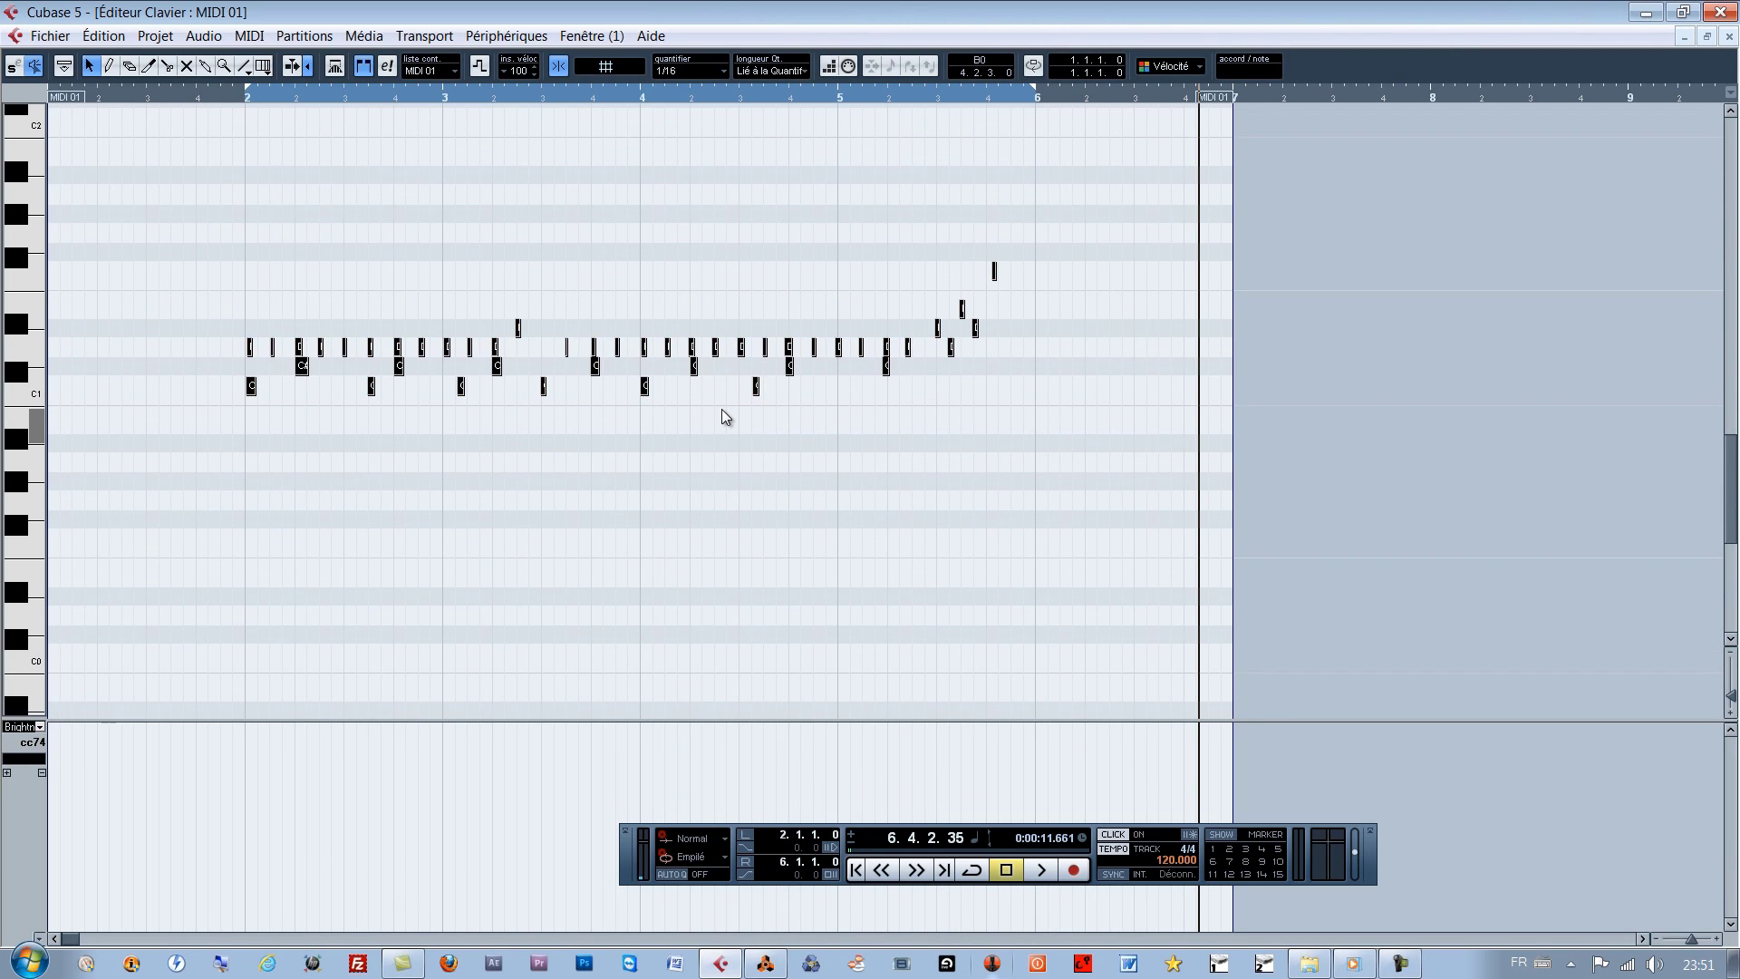
{"action": "key", "text": "q"}
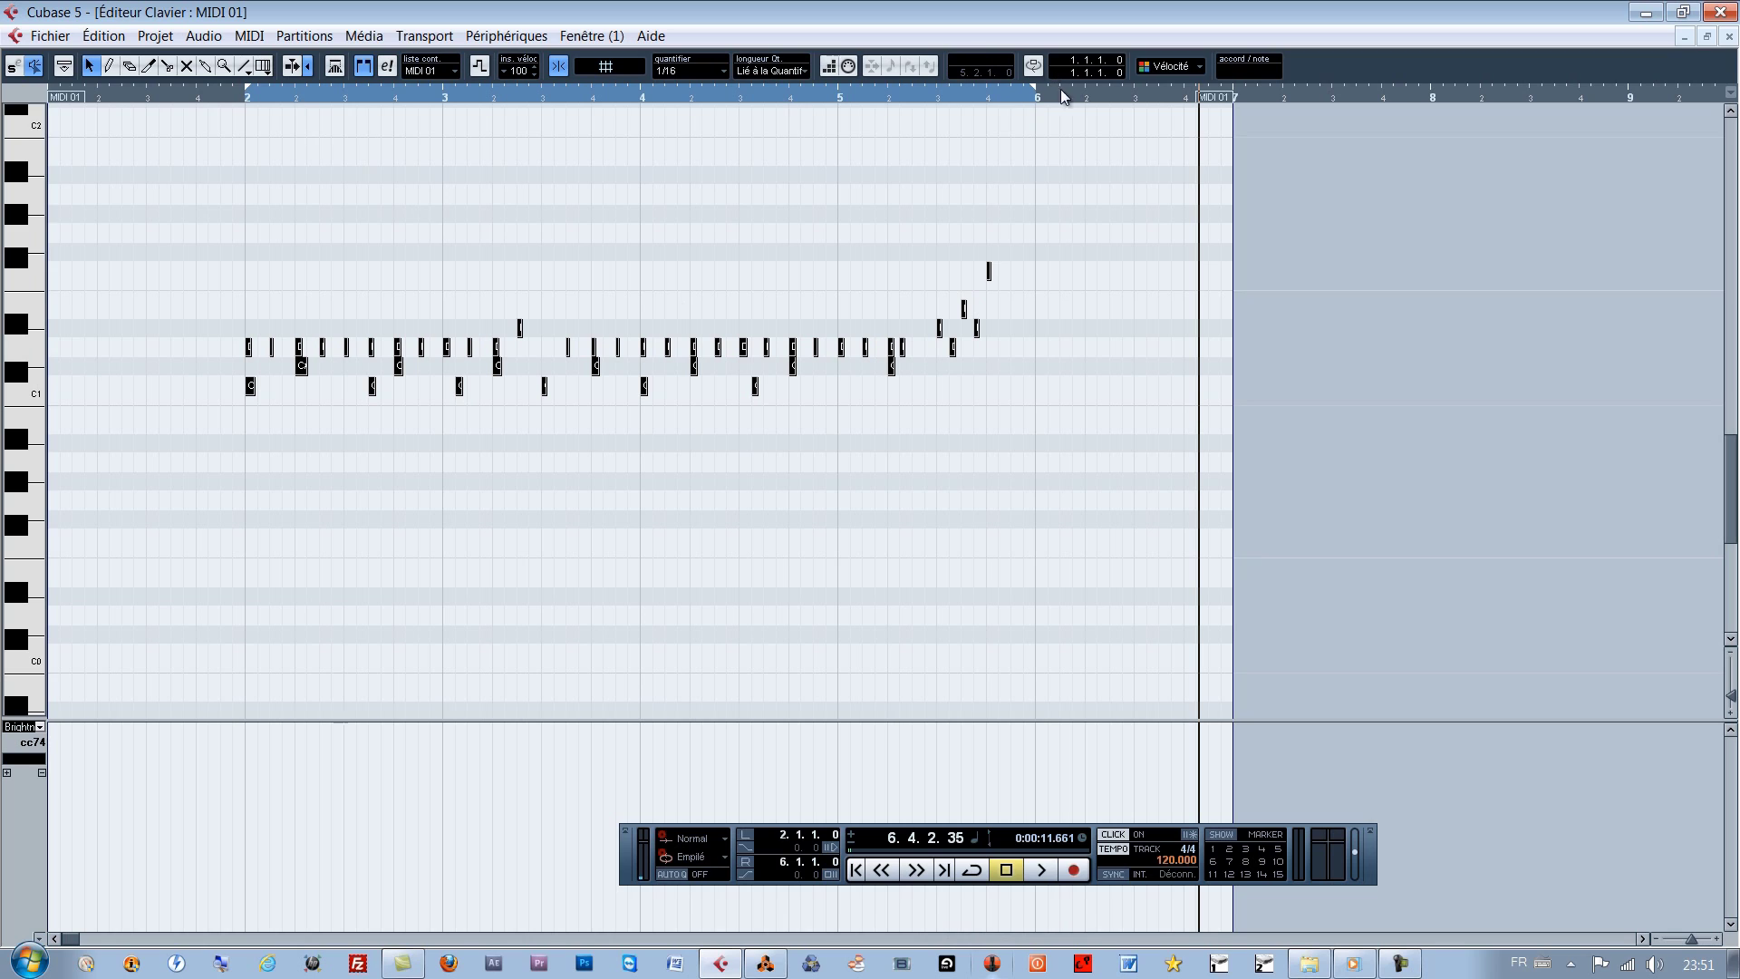
Play the quantized part back from bar 2 and close the Key Editor
{"action": "left_click", "coordinate": [263, 94]}
{"action": "key", "text": "space"}
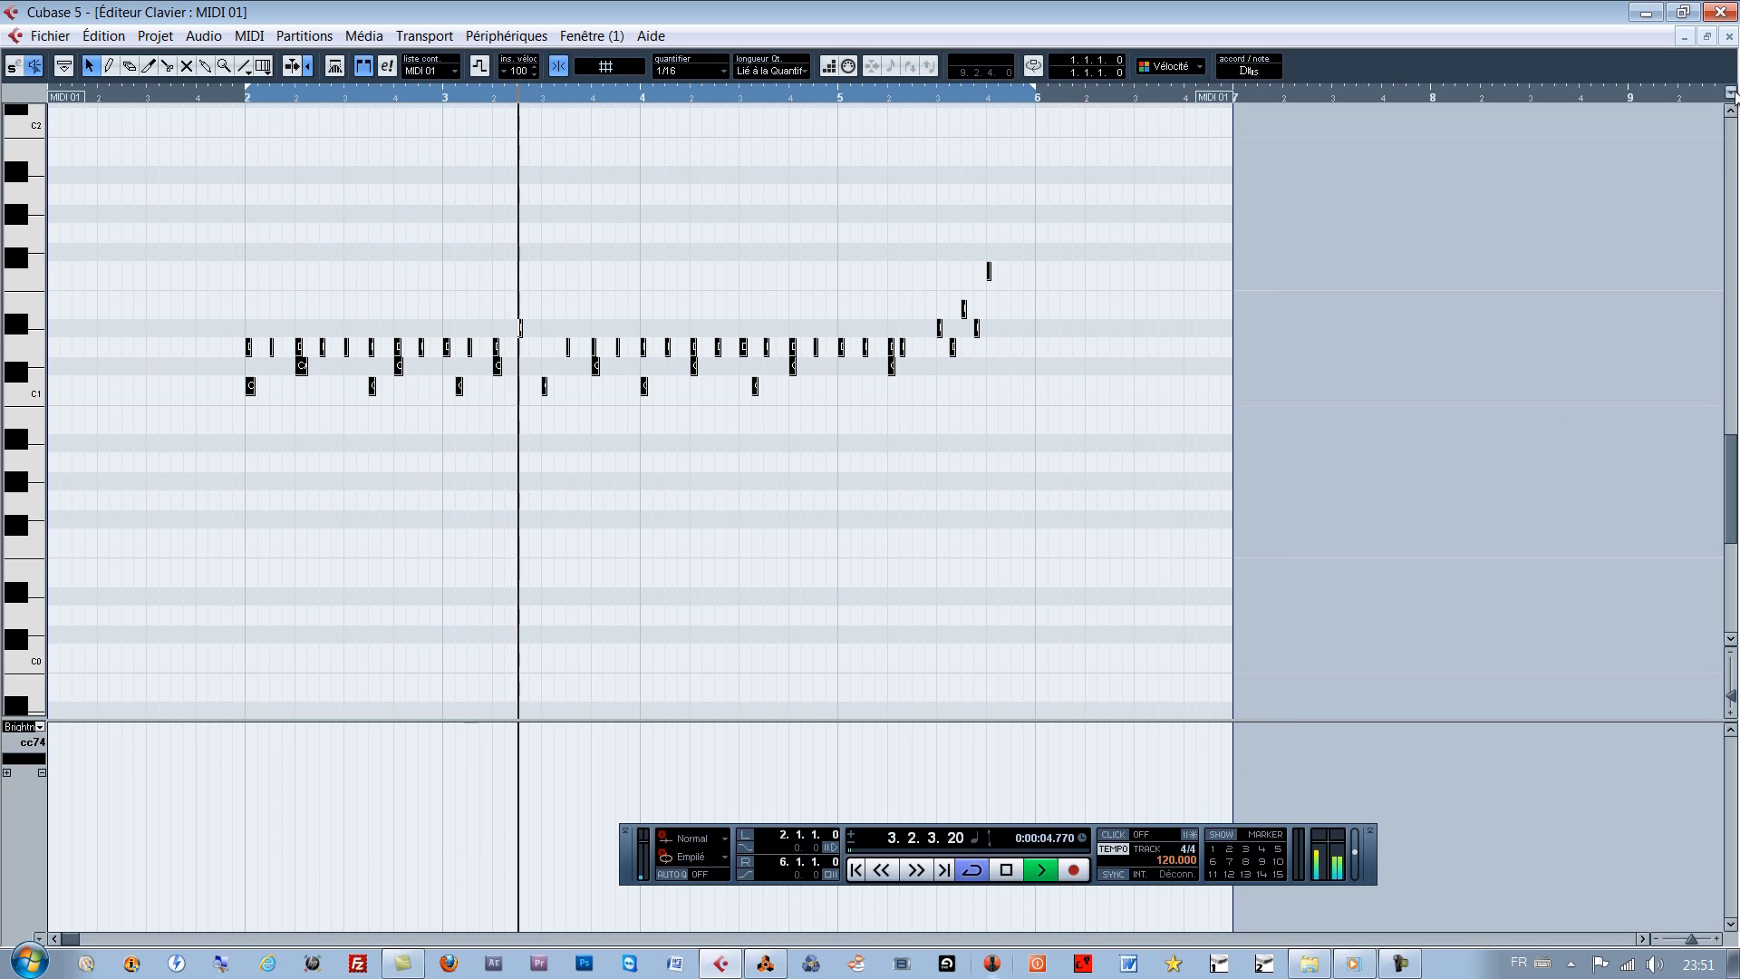
{"action": "left_click", "coordinate": [1730, 37]}
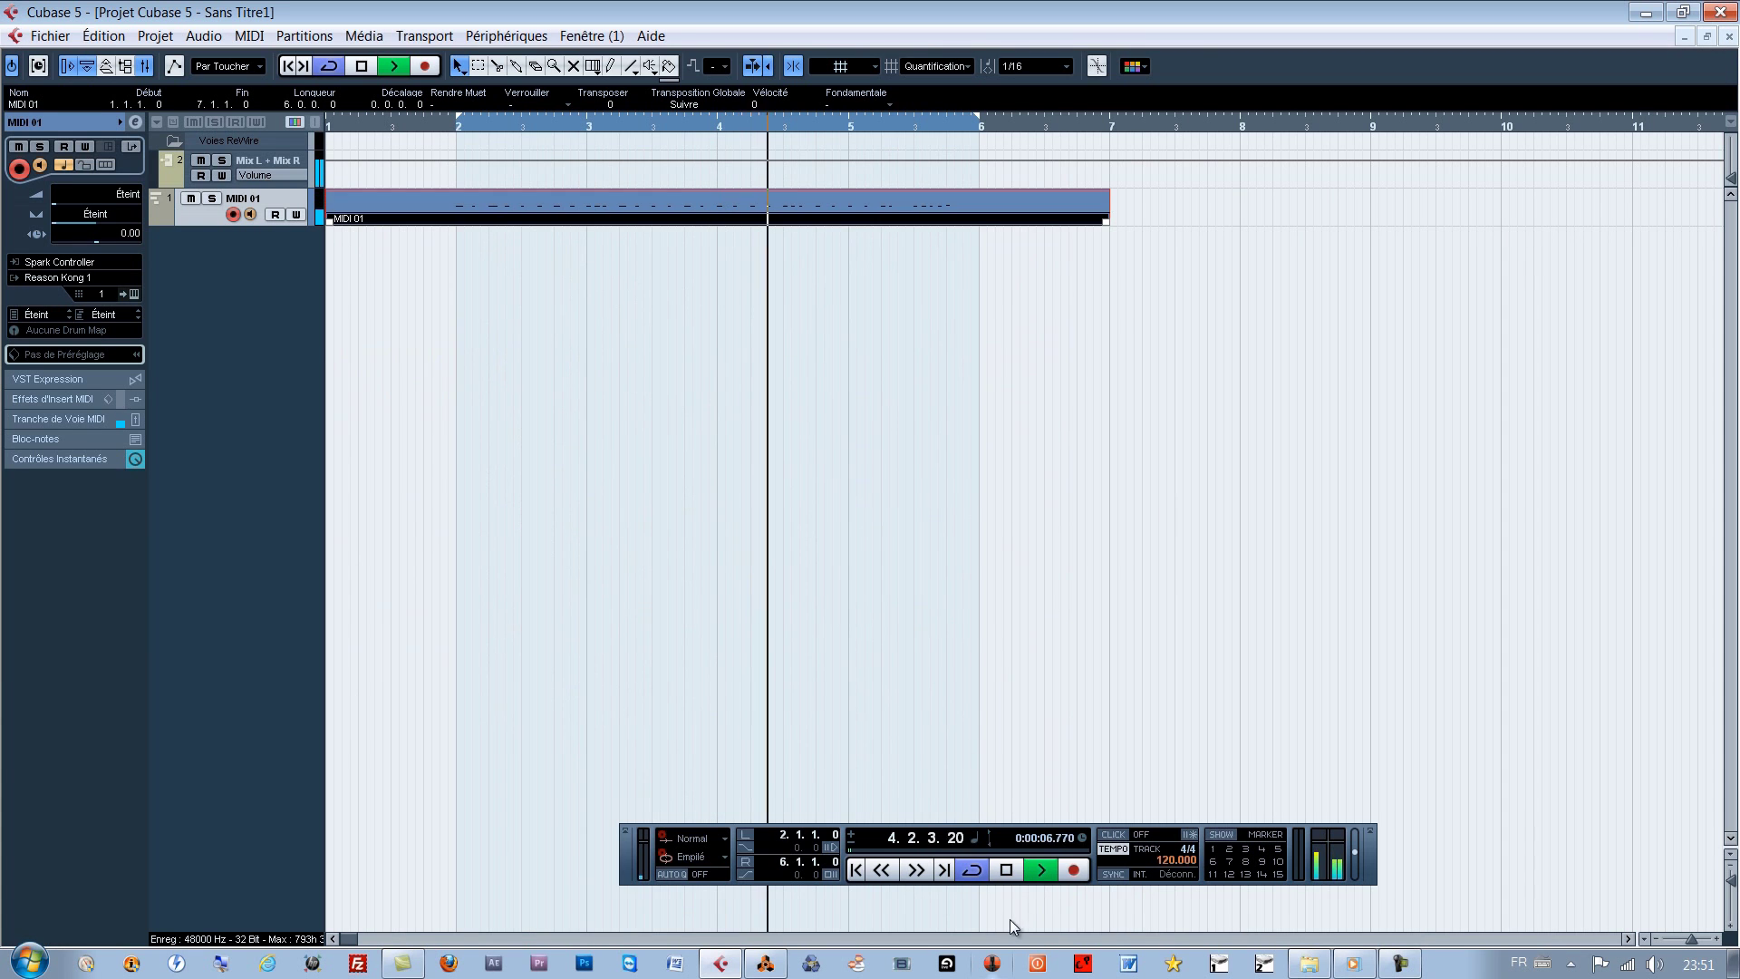
Watch Kong play in Reason, then stop Cubase playback and delete the MIDI 01 part
{"action": "left_click", "coordinate": [772, 967]}
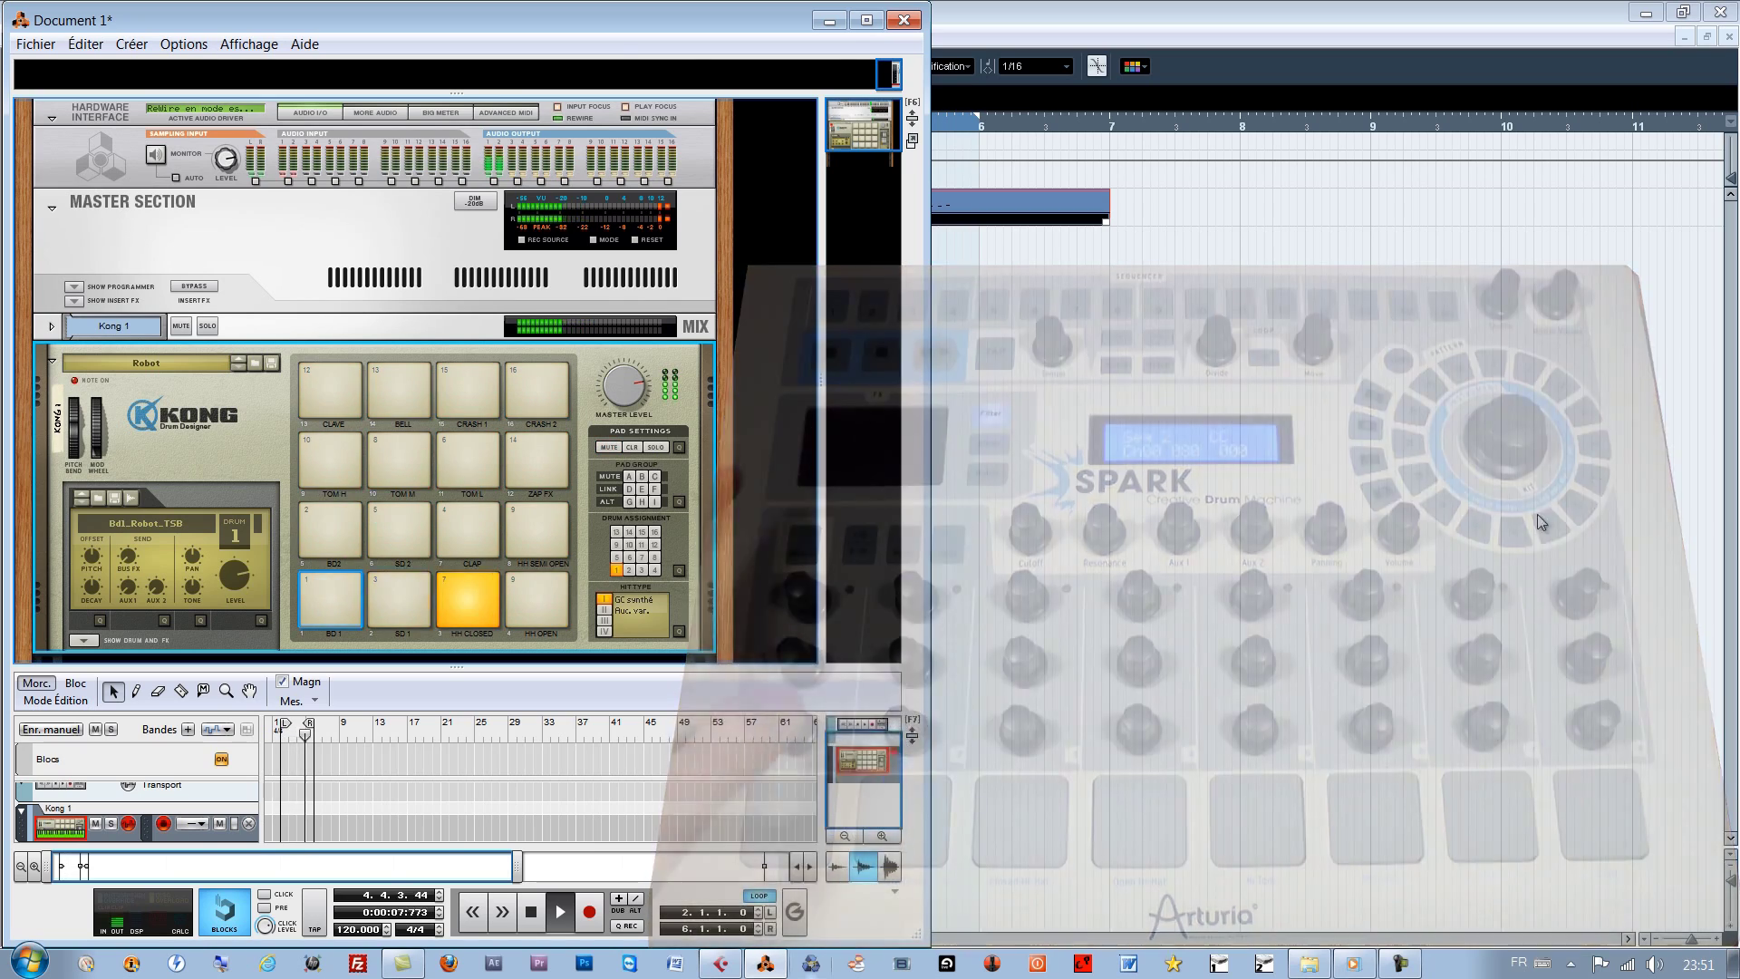
{"action": "left_click", "coordinate": [1061, 400]}
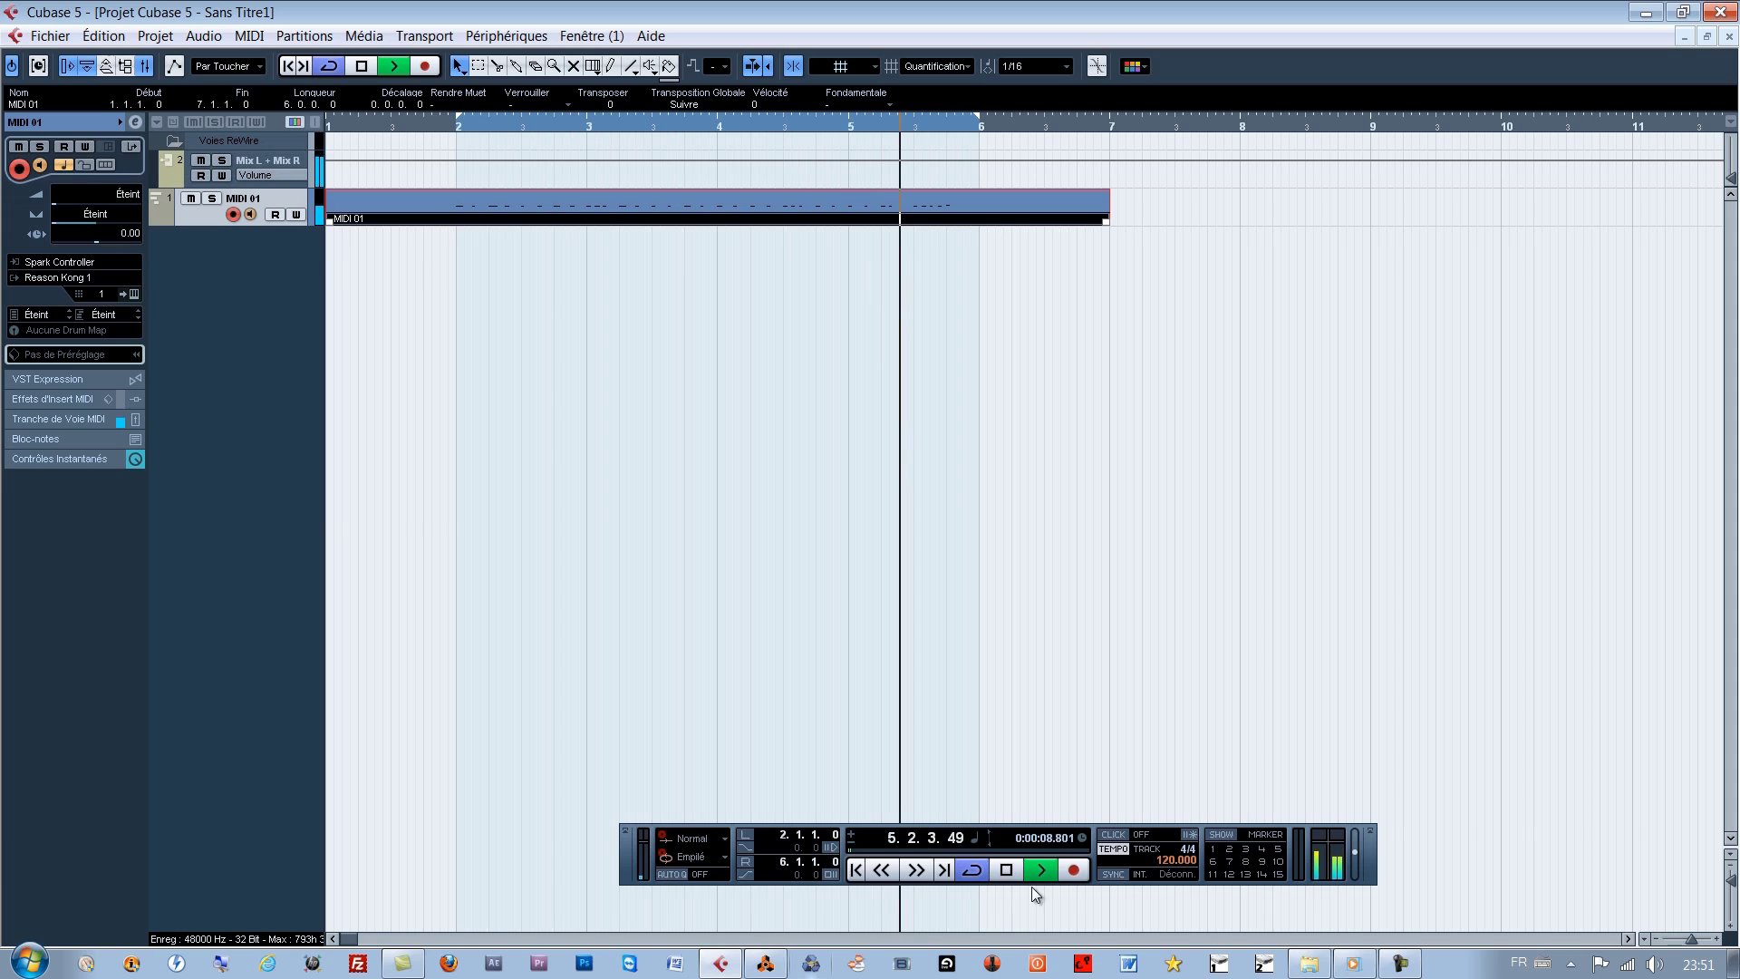
{"action": "left_click", "coordinate": [1006, 870]}
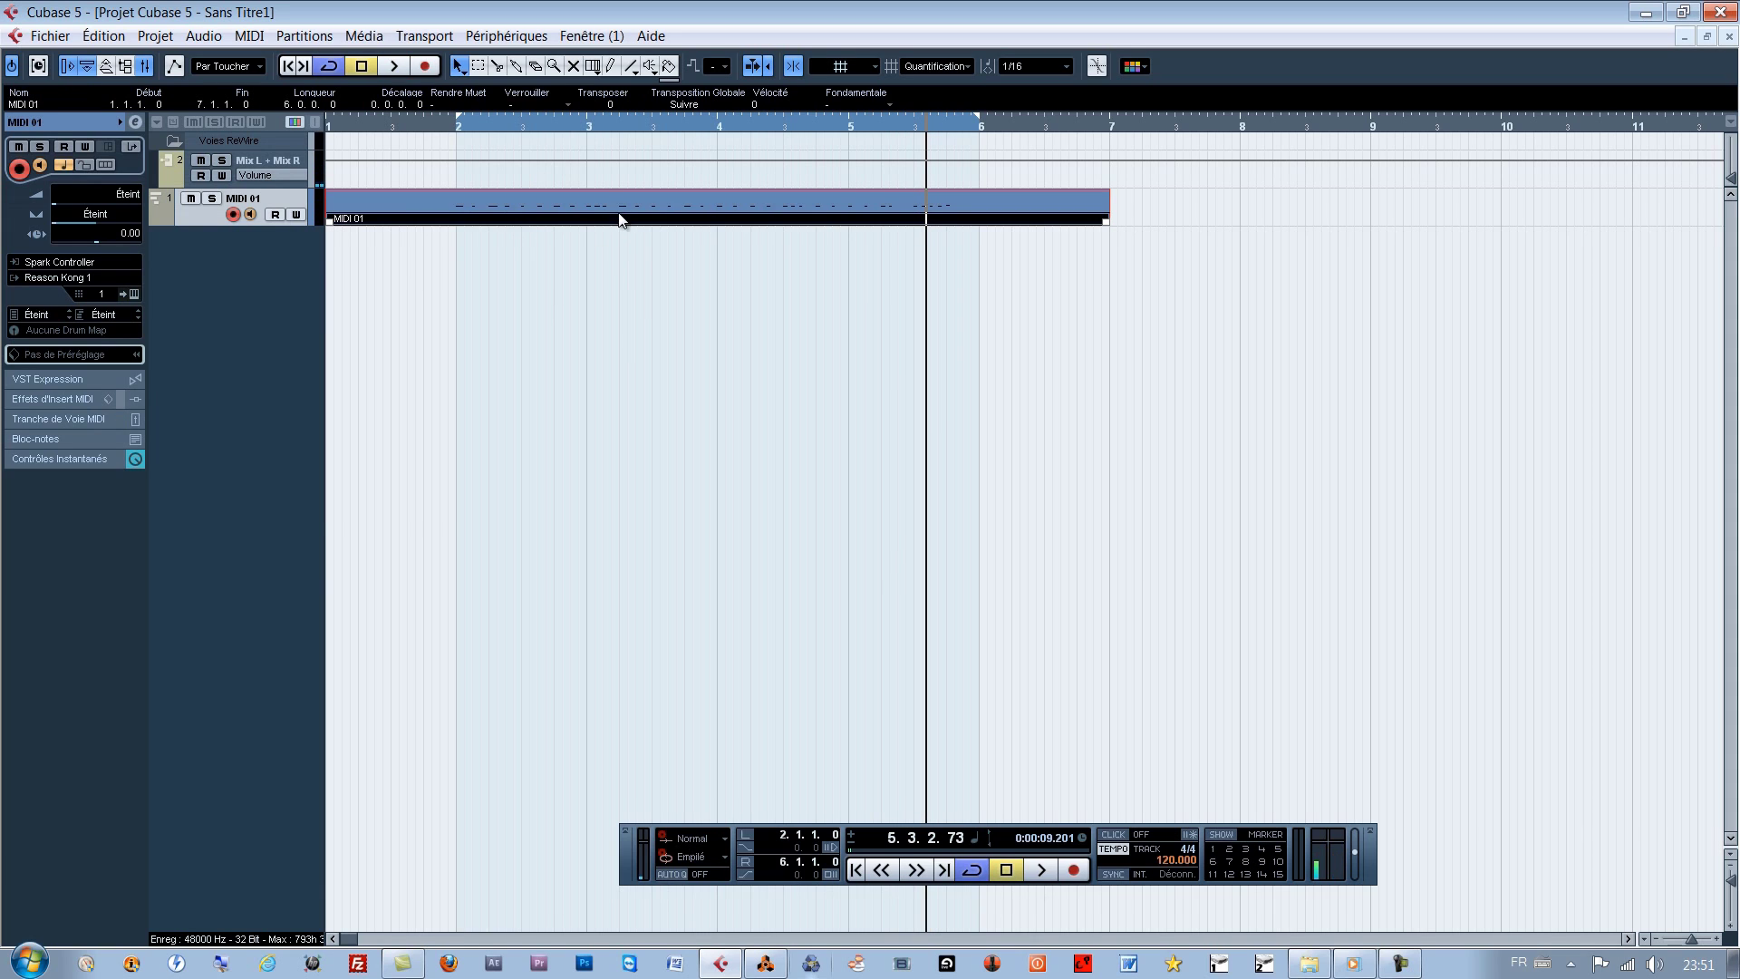
{"action": "key", "text": "Delete"}
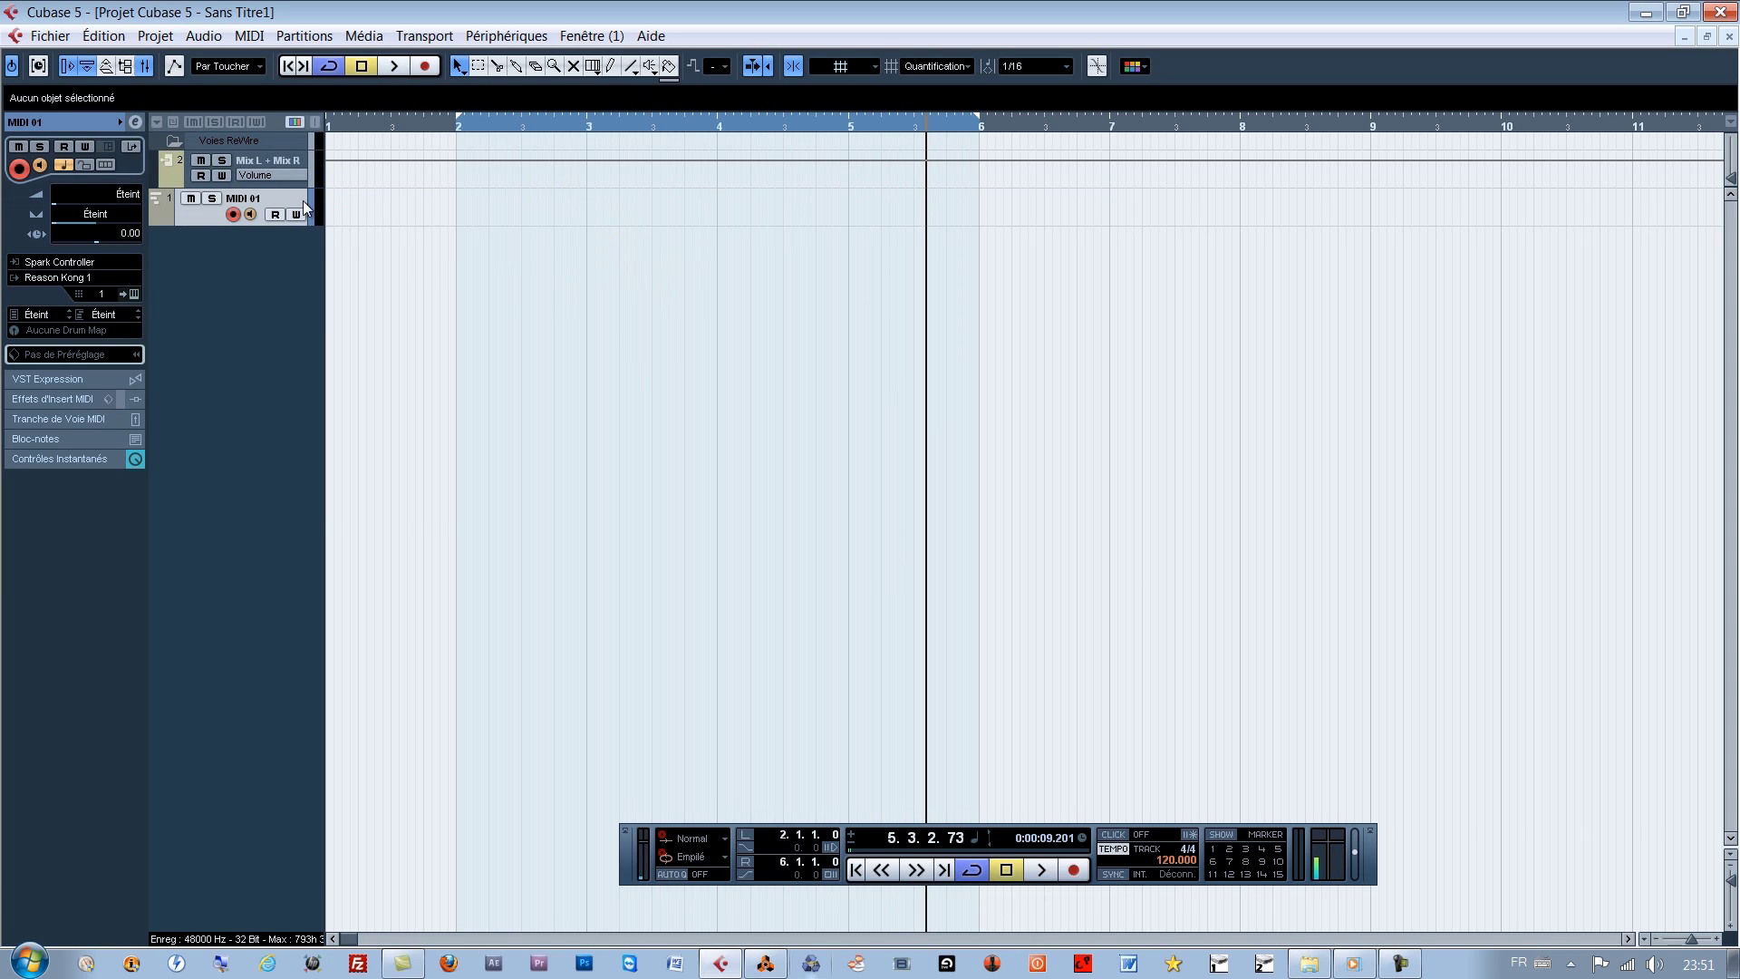
Delete the MIDI 01 track, rewind to the start, and open Périphériques > VST Instruments
{"action": "key", "text": "shift+Delete"}
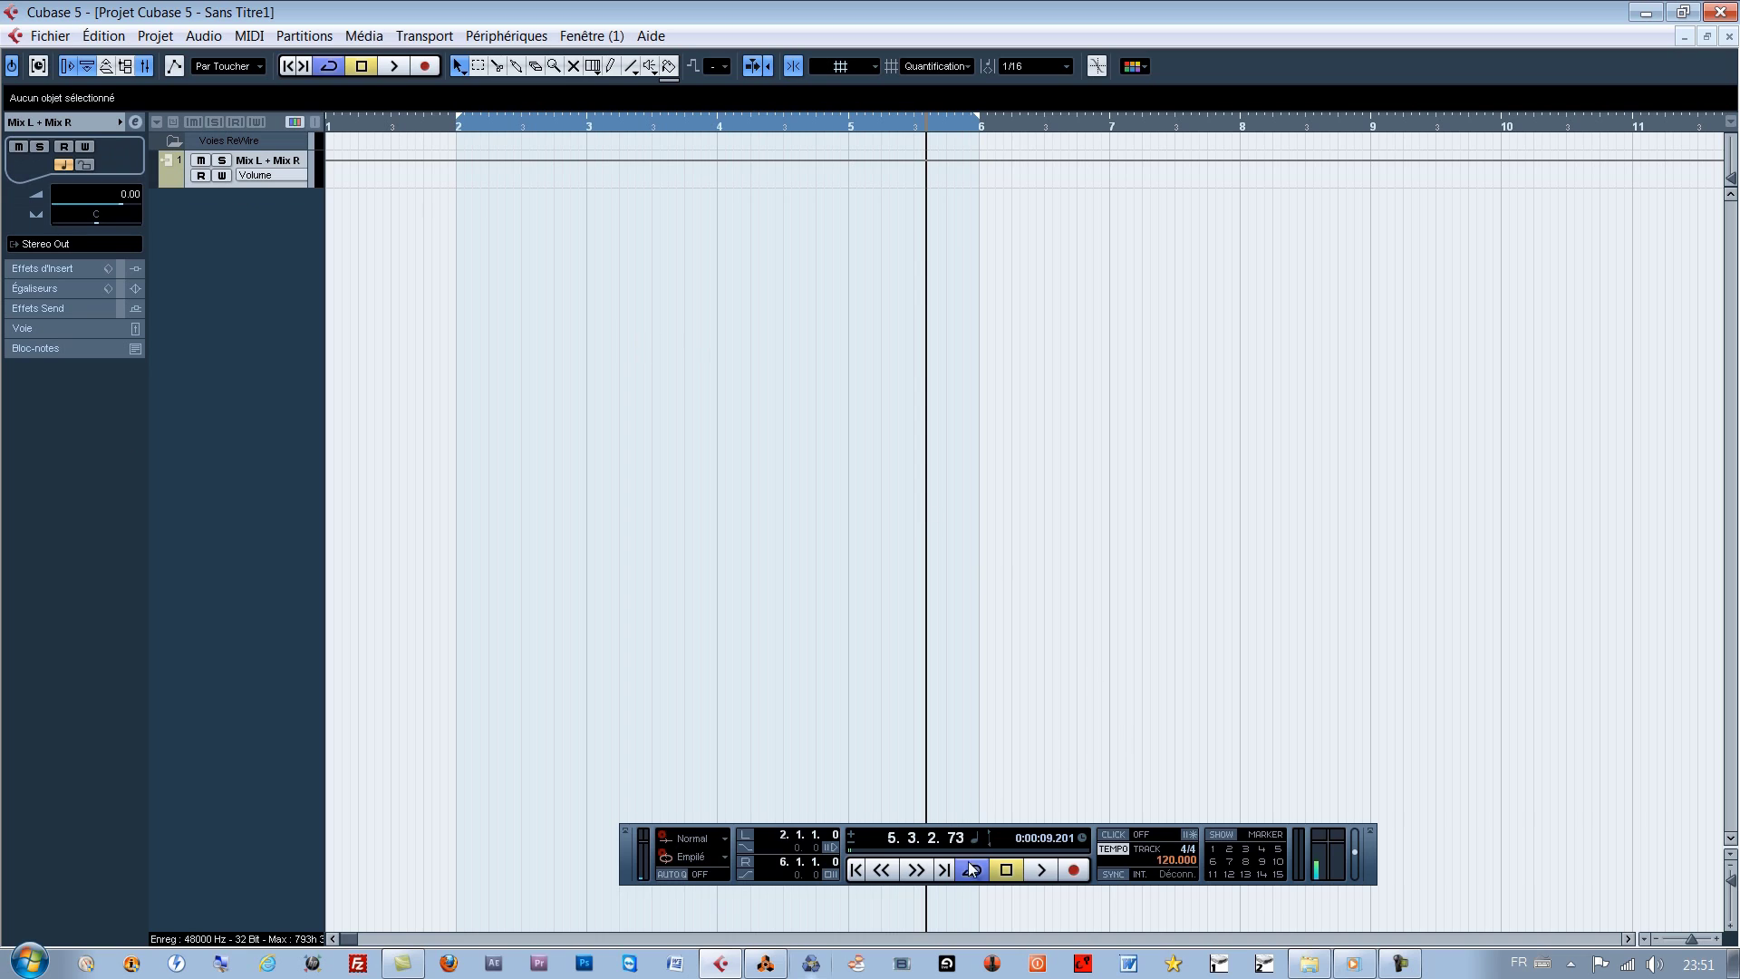
{"action": "left_click", "coordinate": [328, 127]}
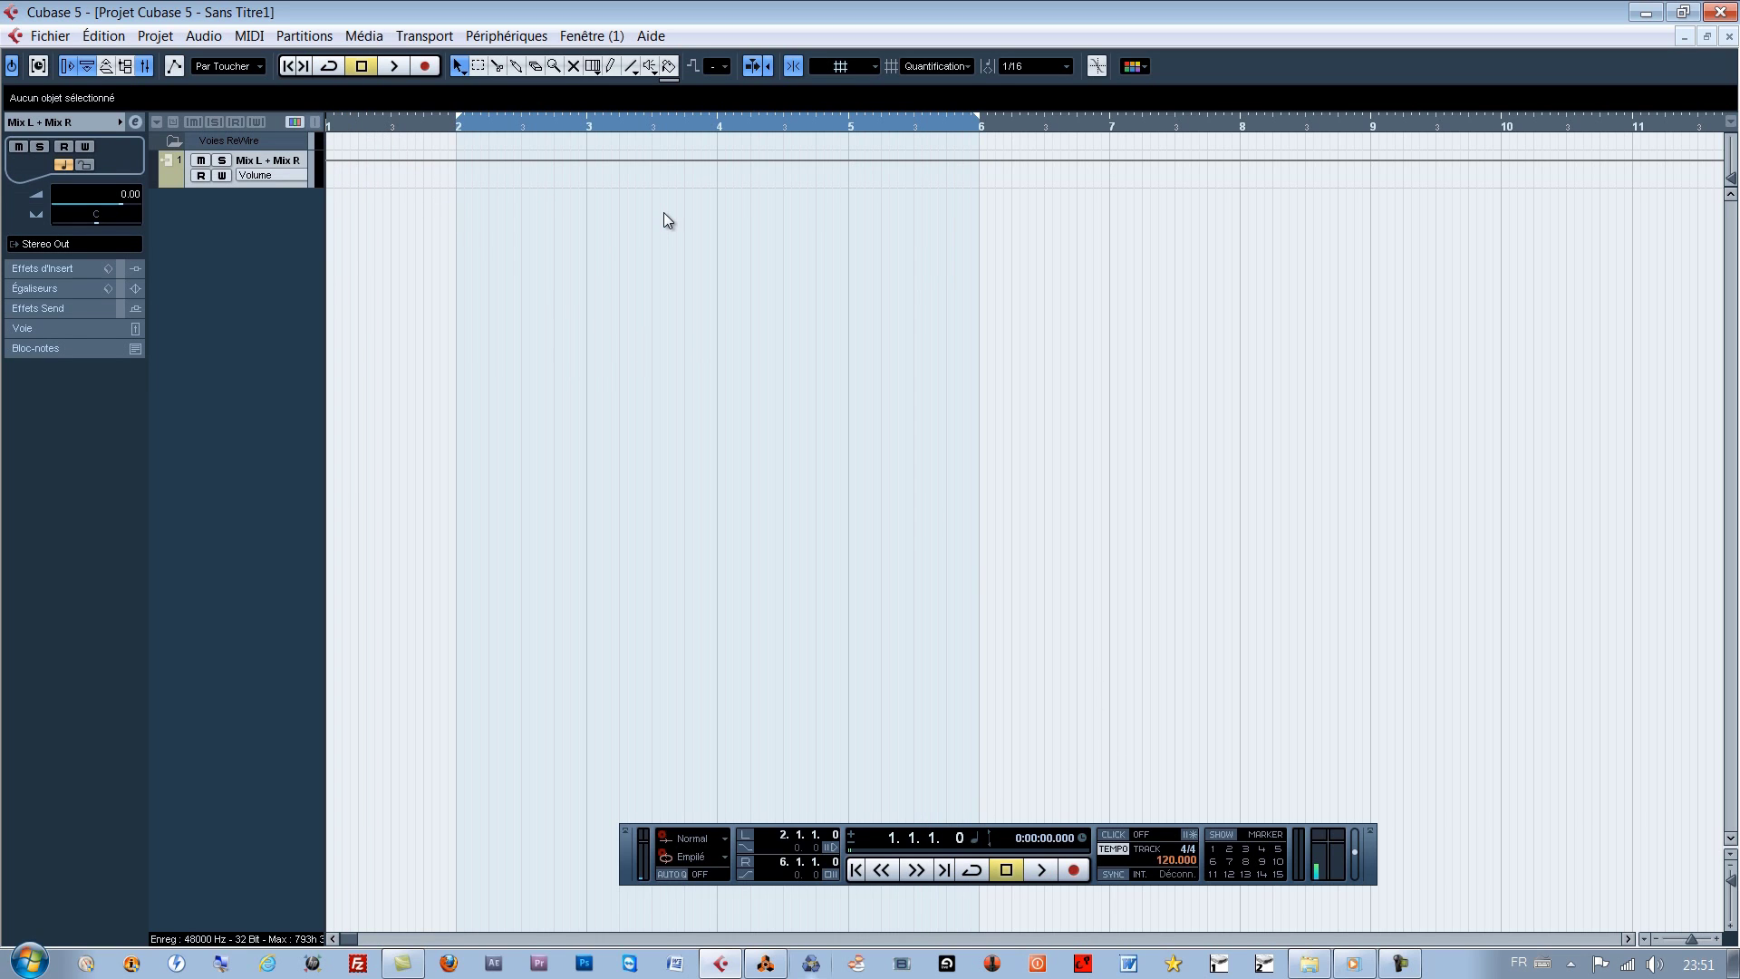
{"action": "left_click", "coordinate": [527, 43]}
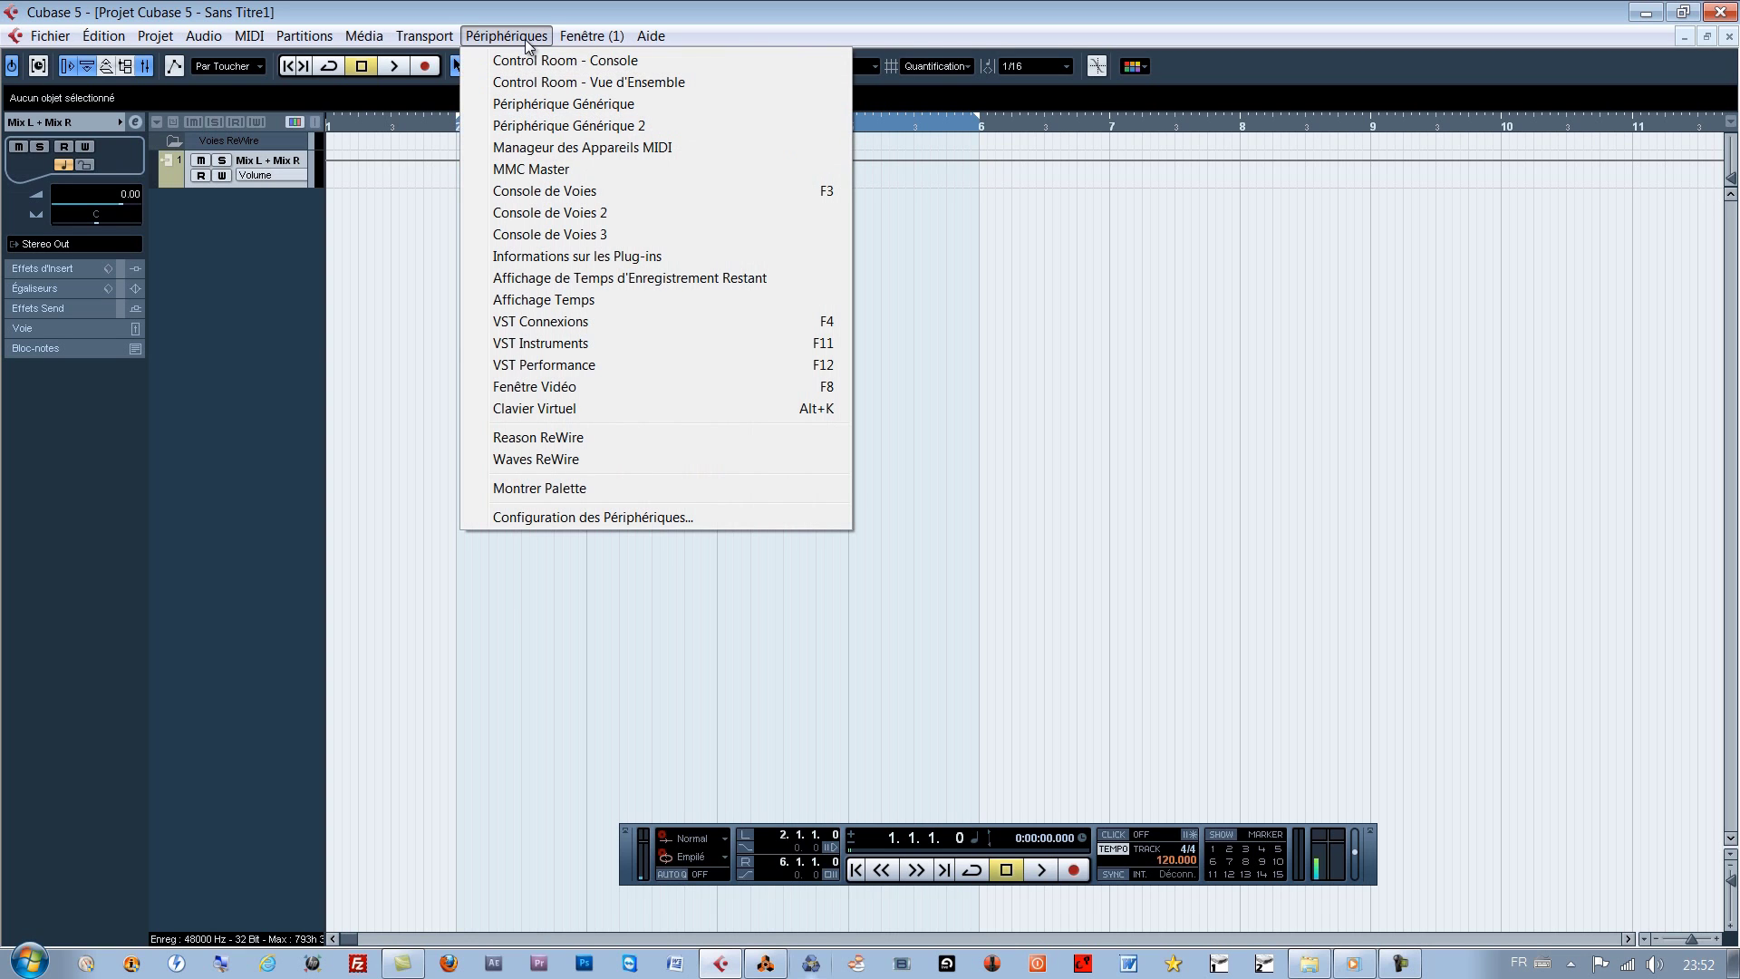
{"action": "left_click", "coordinate": [560, 346]}
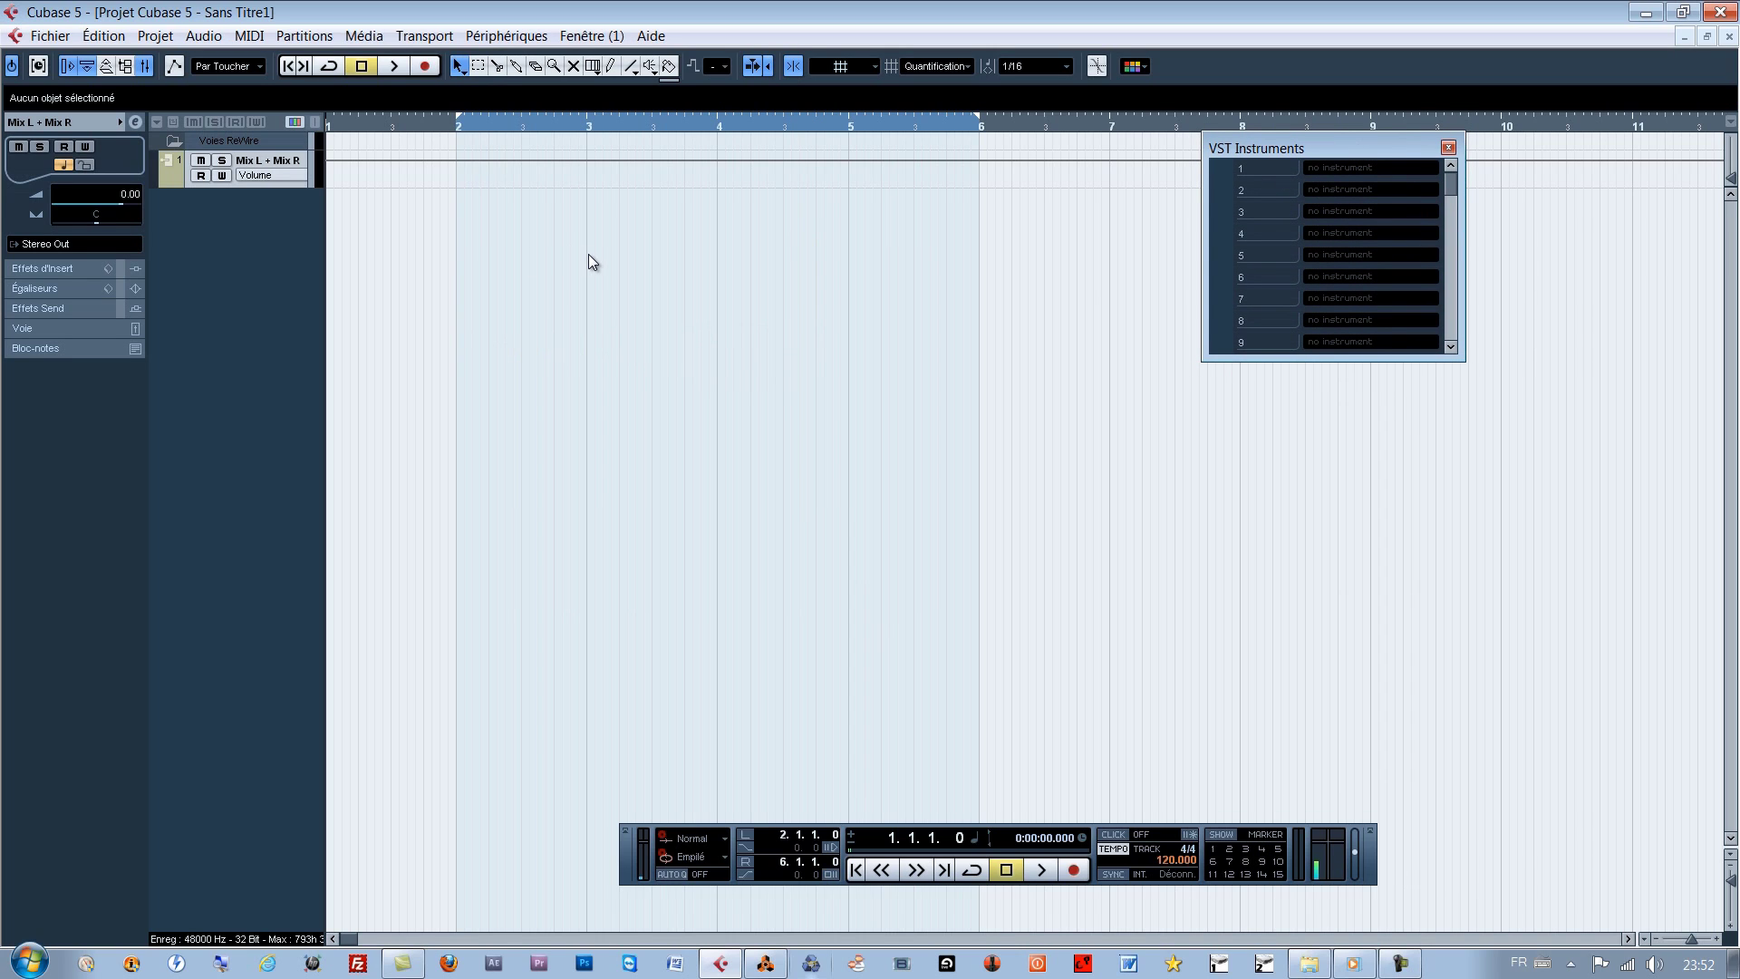
Load Battery 3 into VST Instruments slot 1 with a MIDI track taking Spark Controller input
{"action": "left_click", "coordinate": [1330, 167]}
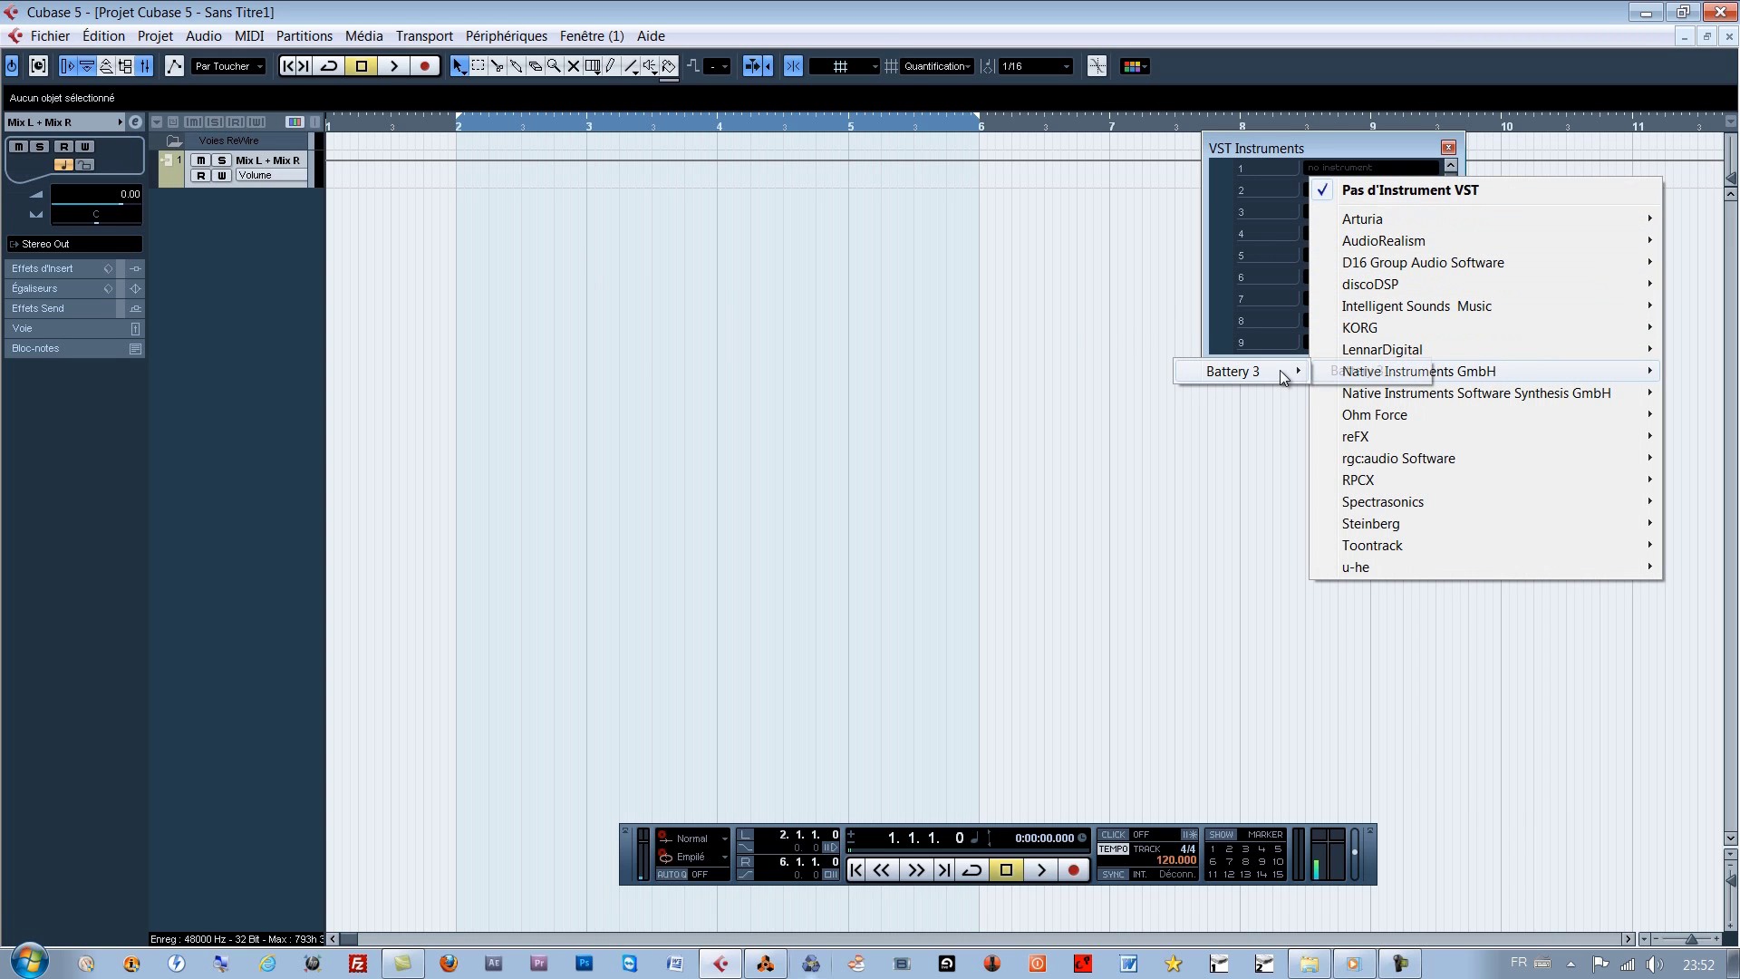
{"action": "left_click", "coordinate": [1354, 372]}
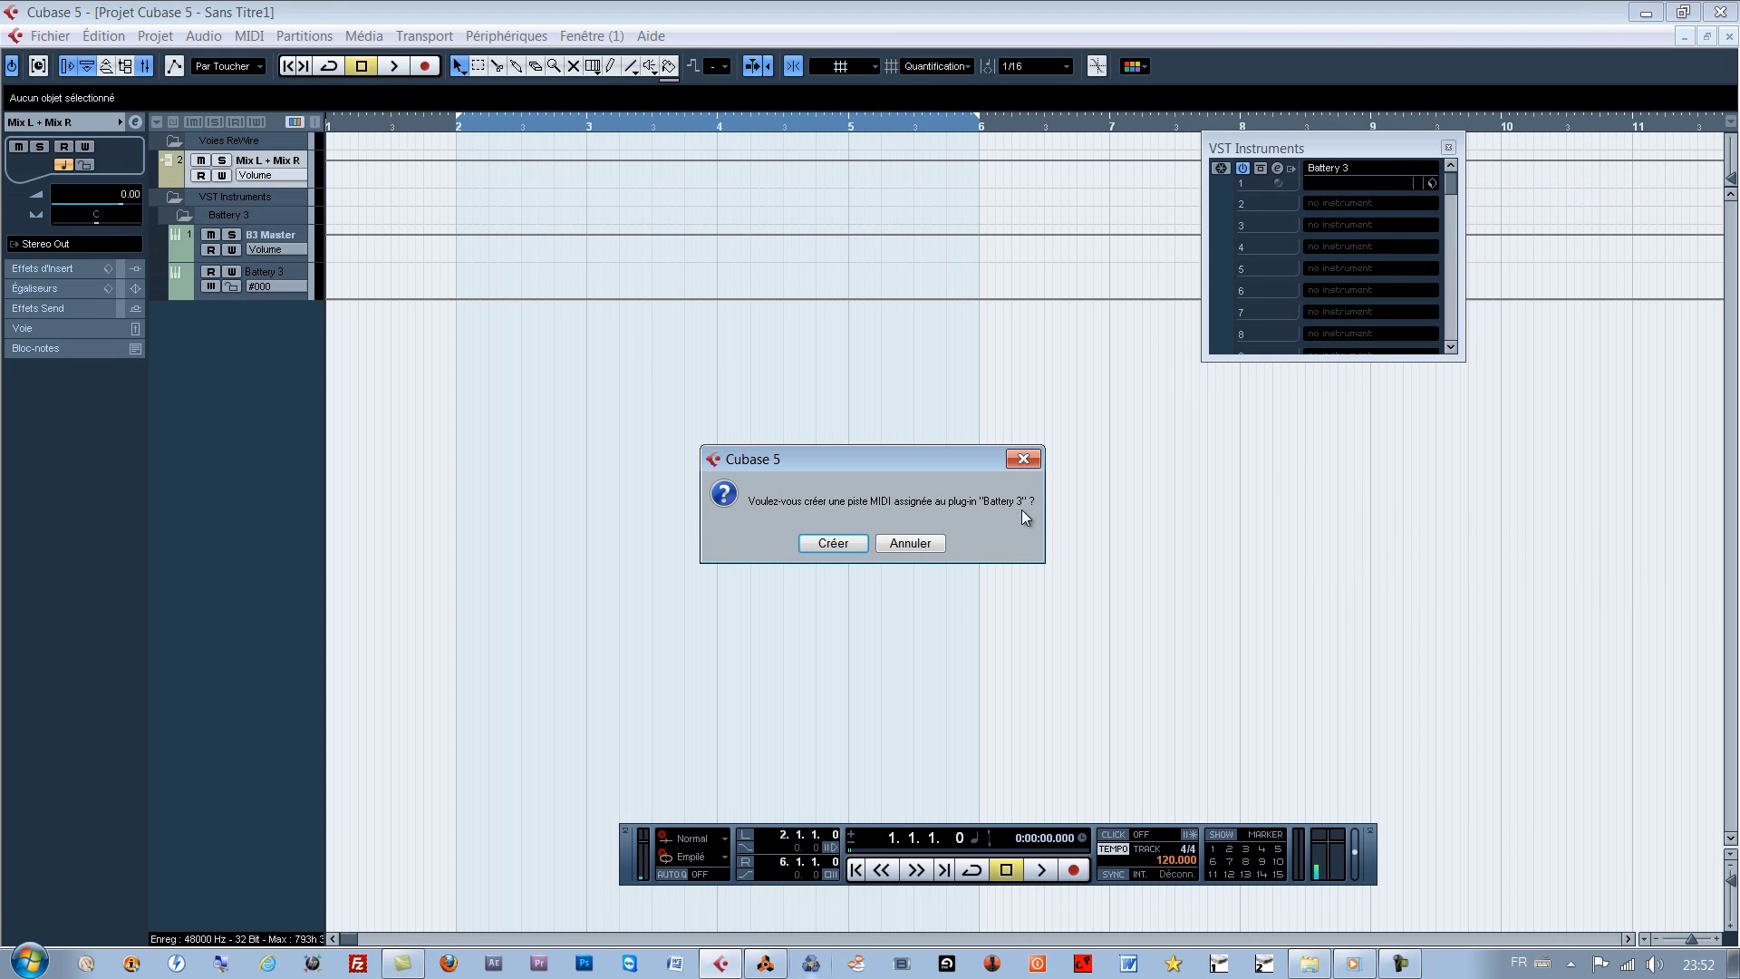
{"action": "left_click", "coordinate": [832, 544]}
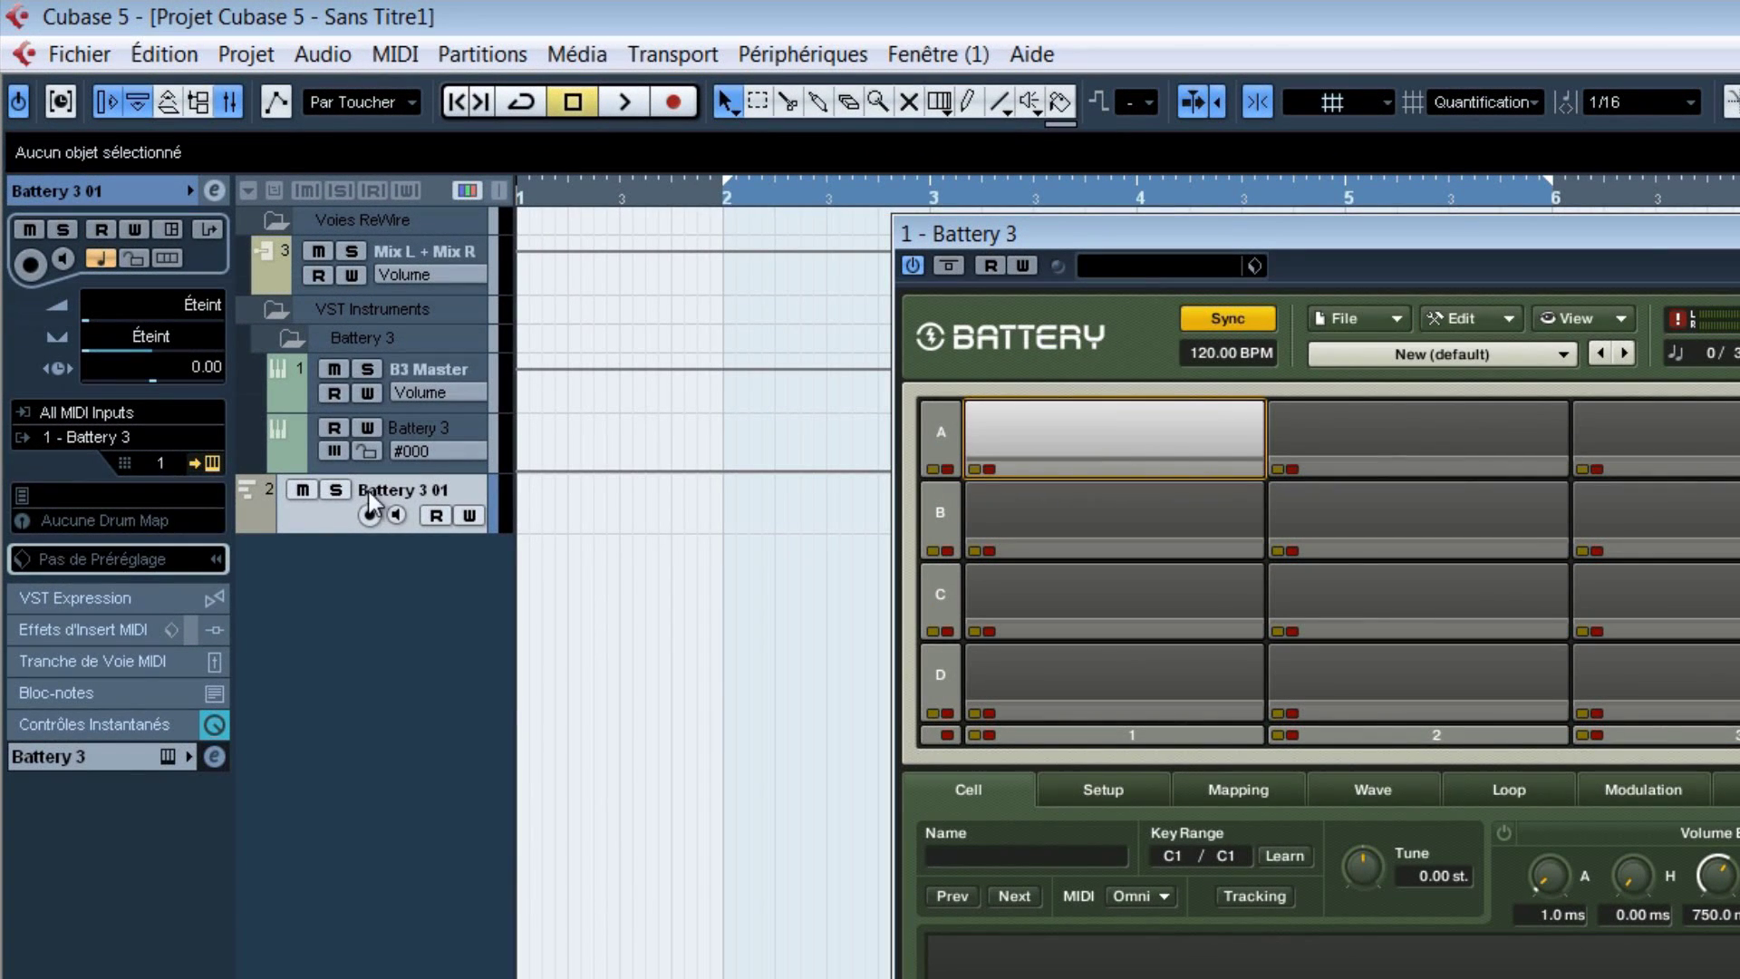
{"action": "left_click", "coordinate": [124, 439]}
{"action": "left_click", "coordinate": [127, 417]}
{"action": "left_click", "coordinate": [127, 414]}
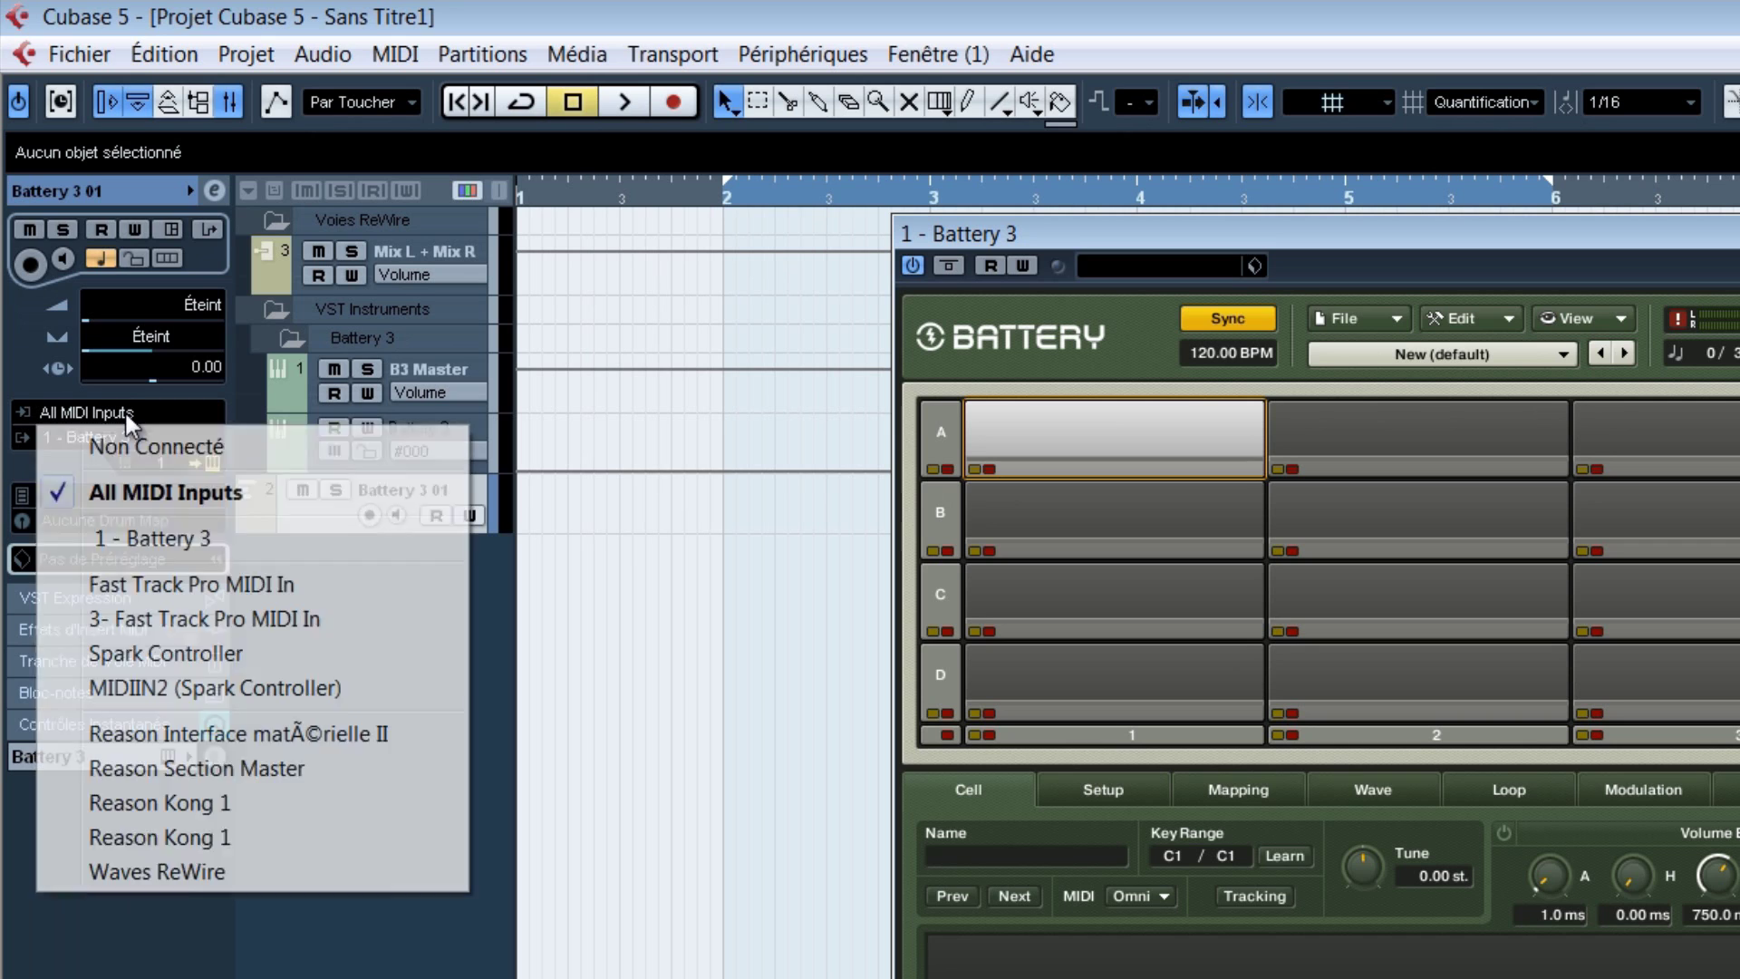
{"action": "left_click", "coordinate": [143, 655]}
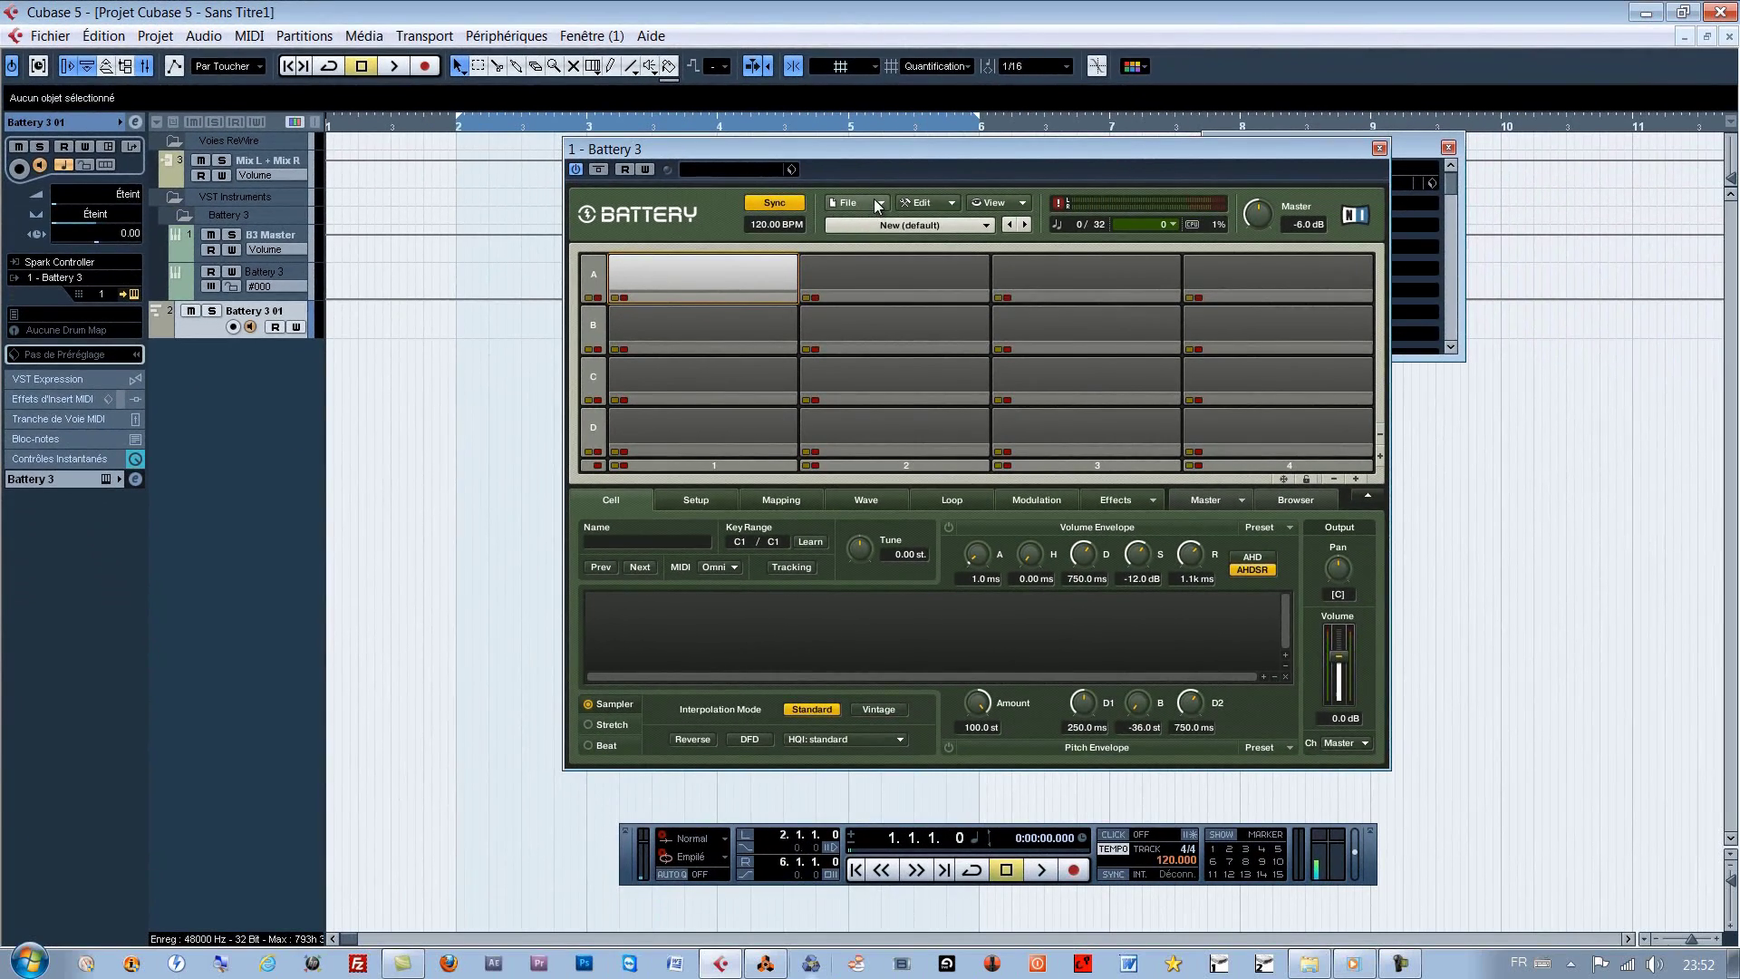
Load North Indian Kit.kt3 into Battery 3 and close the VST instruments rack
{"action": "left_click", "coordinate": [1349, 320]}
{"action": "left_click", "coordinate": [845, 235]}
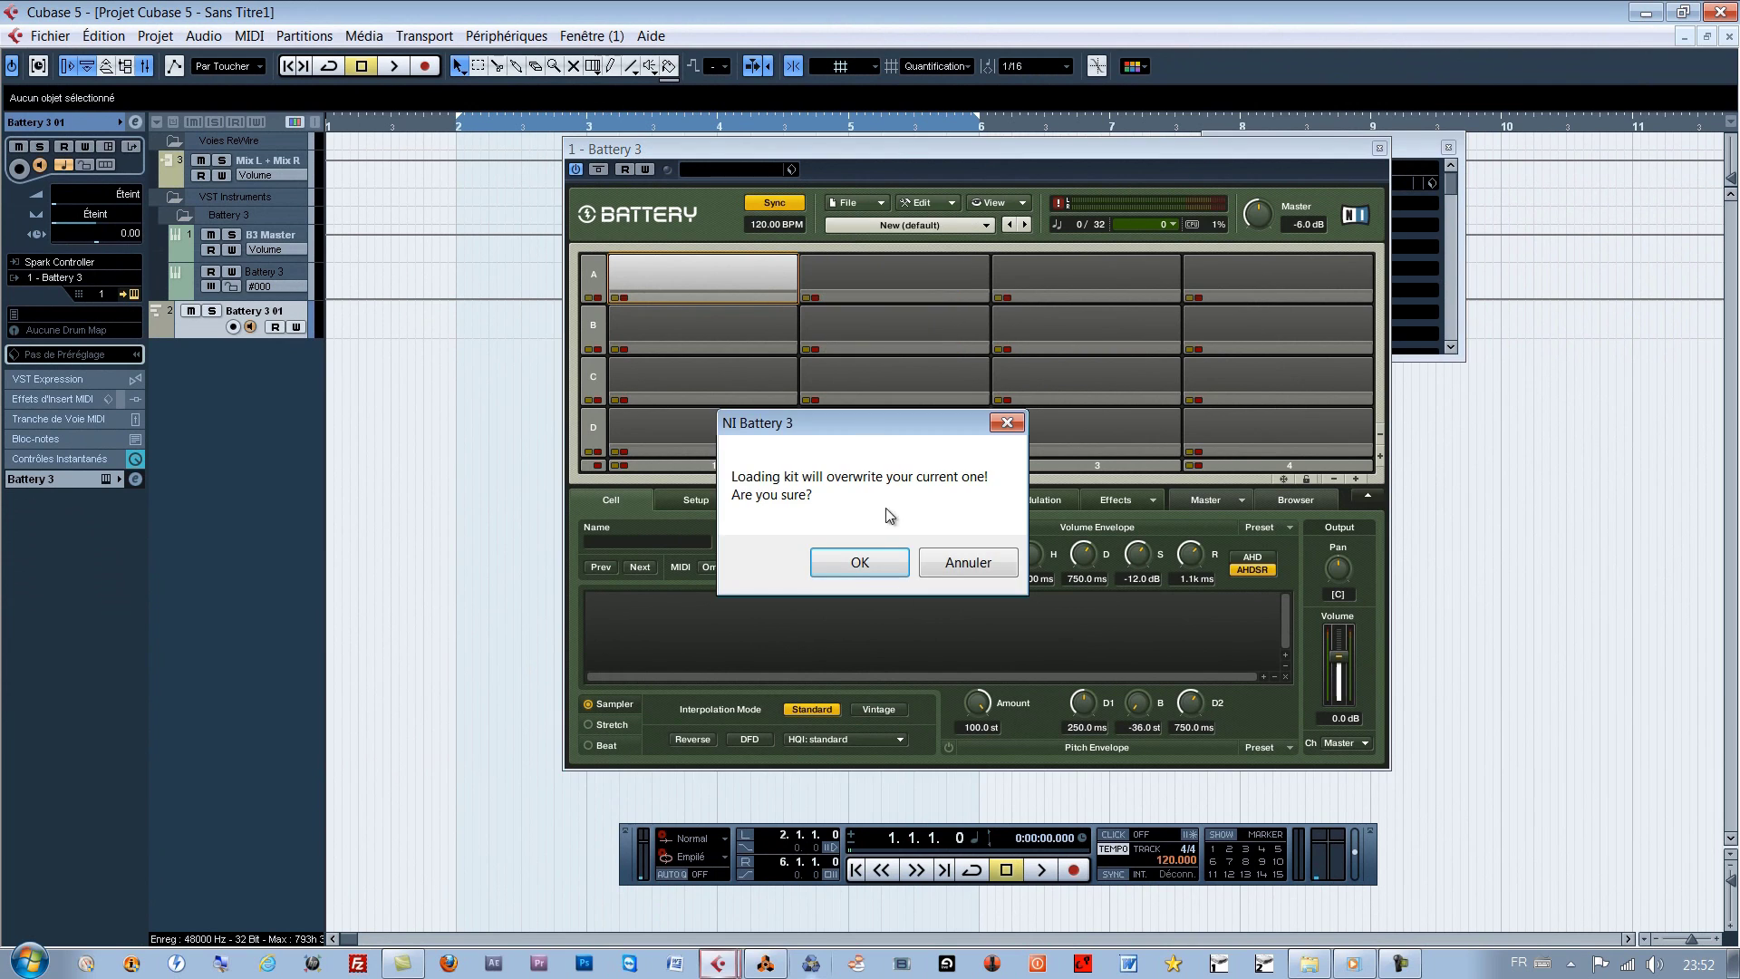
{"action": "left_click", "coordinate": [860, 562]}
{"action": "left_click", "coordinate": [979, 367]}
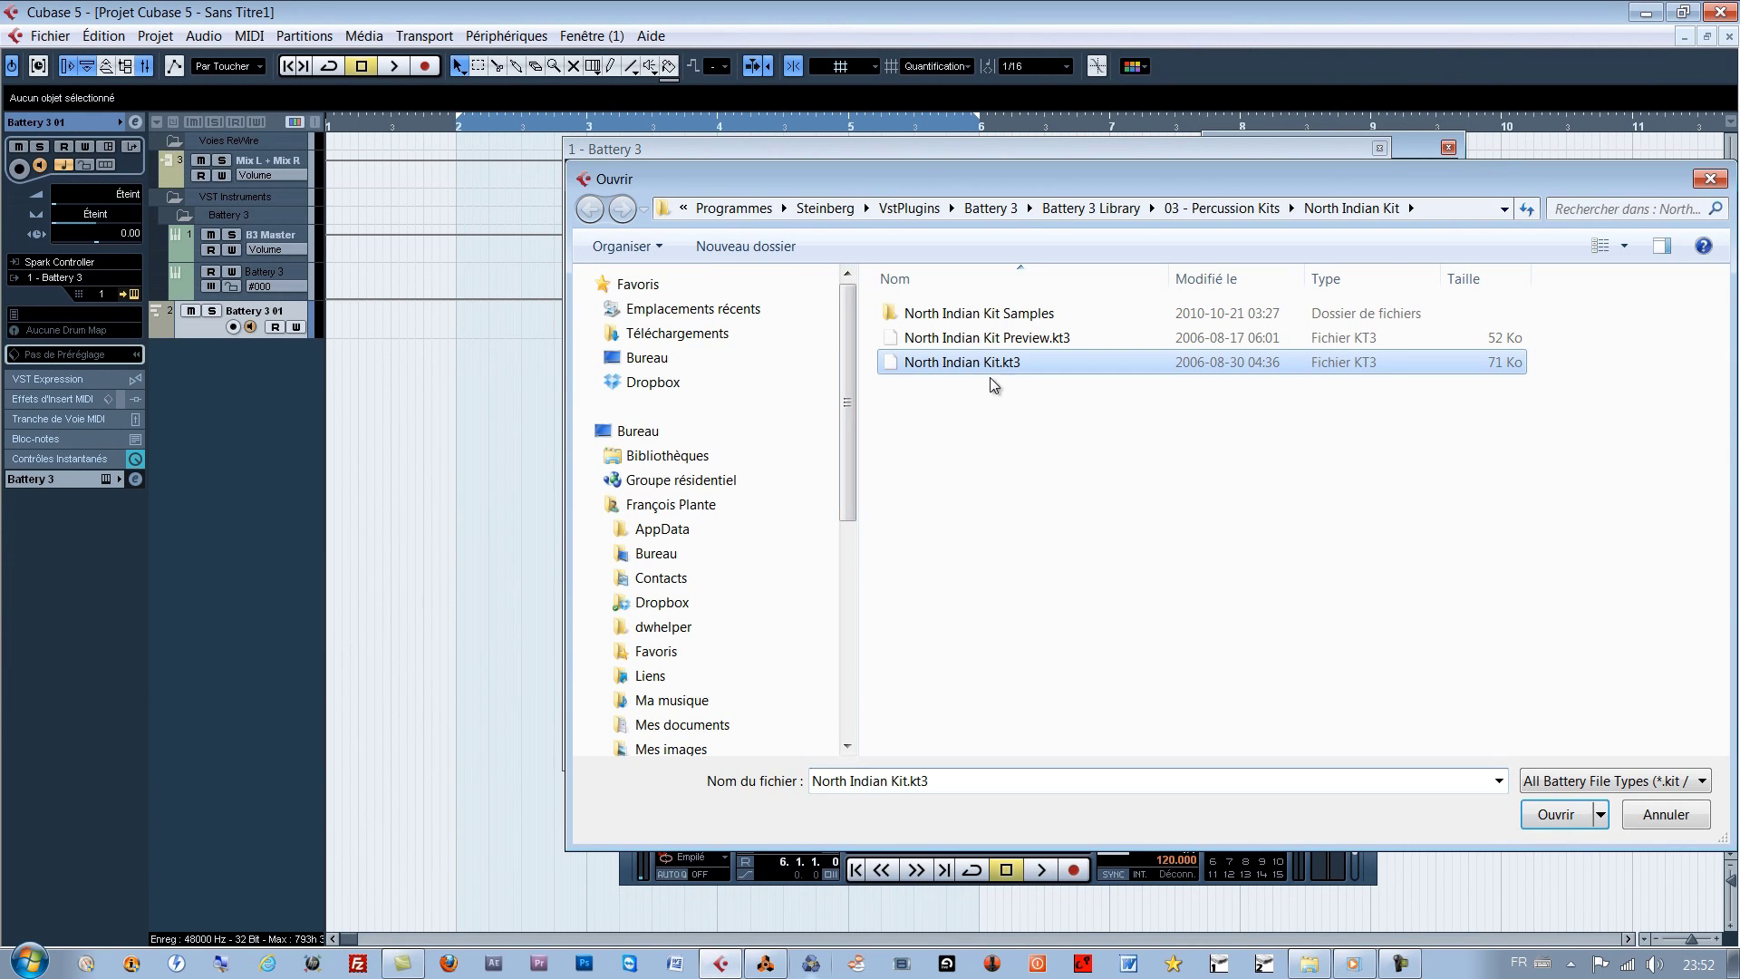
{"action": "double_click", "coordinate": [976, 362]}
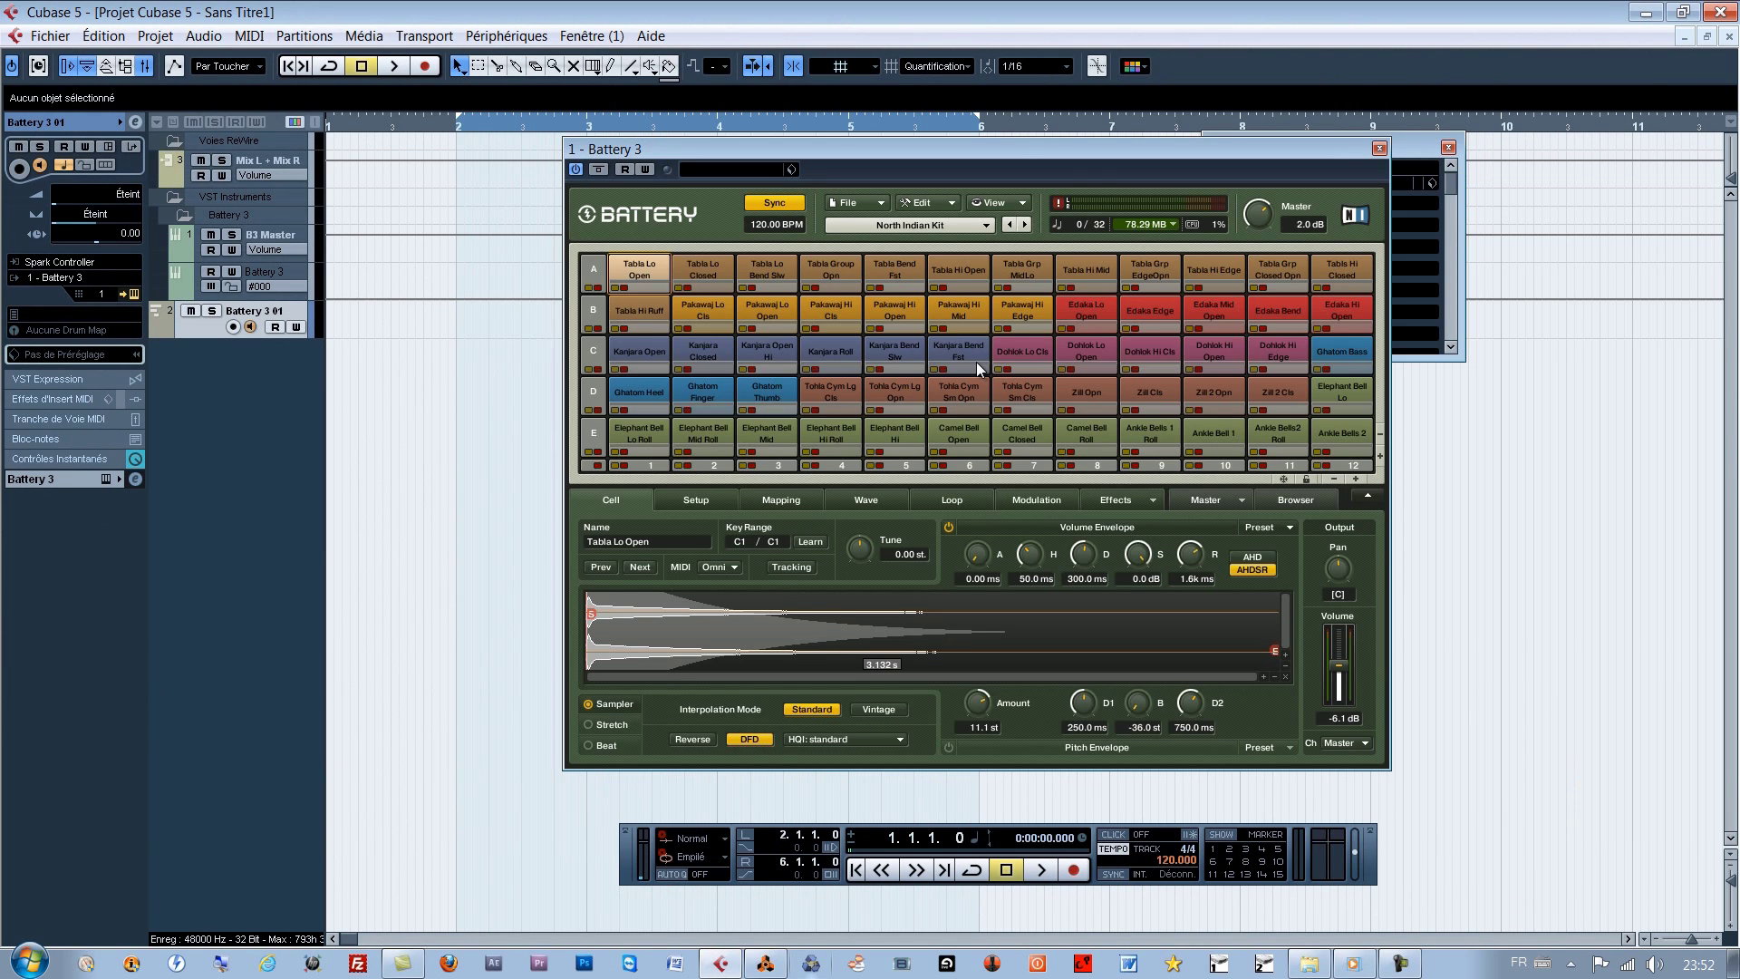
{"action": "left_click_drag", "start_coordinate": [994, 144], "coordinate": [798, 139]}
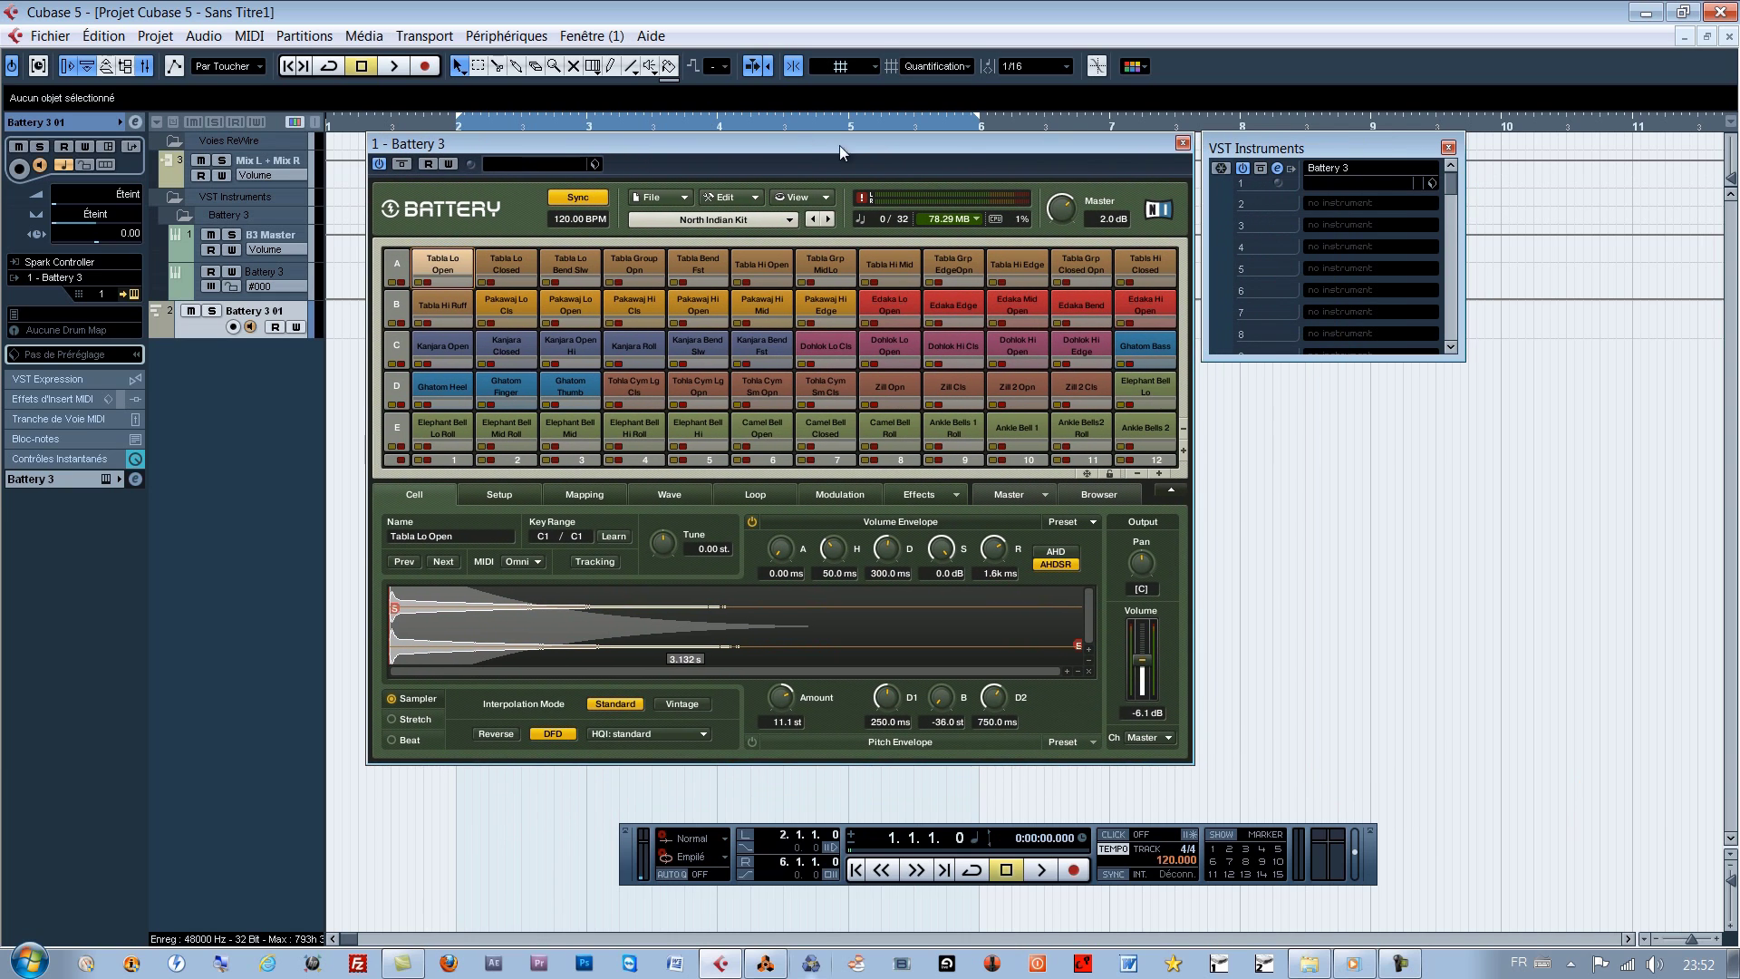
{"action": "left_click", "coordinate": [1449, 148]}
{"action": "left_click_drag", "start_coordinate": [1070, 141], "coordinate": [1277, 147]}
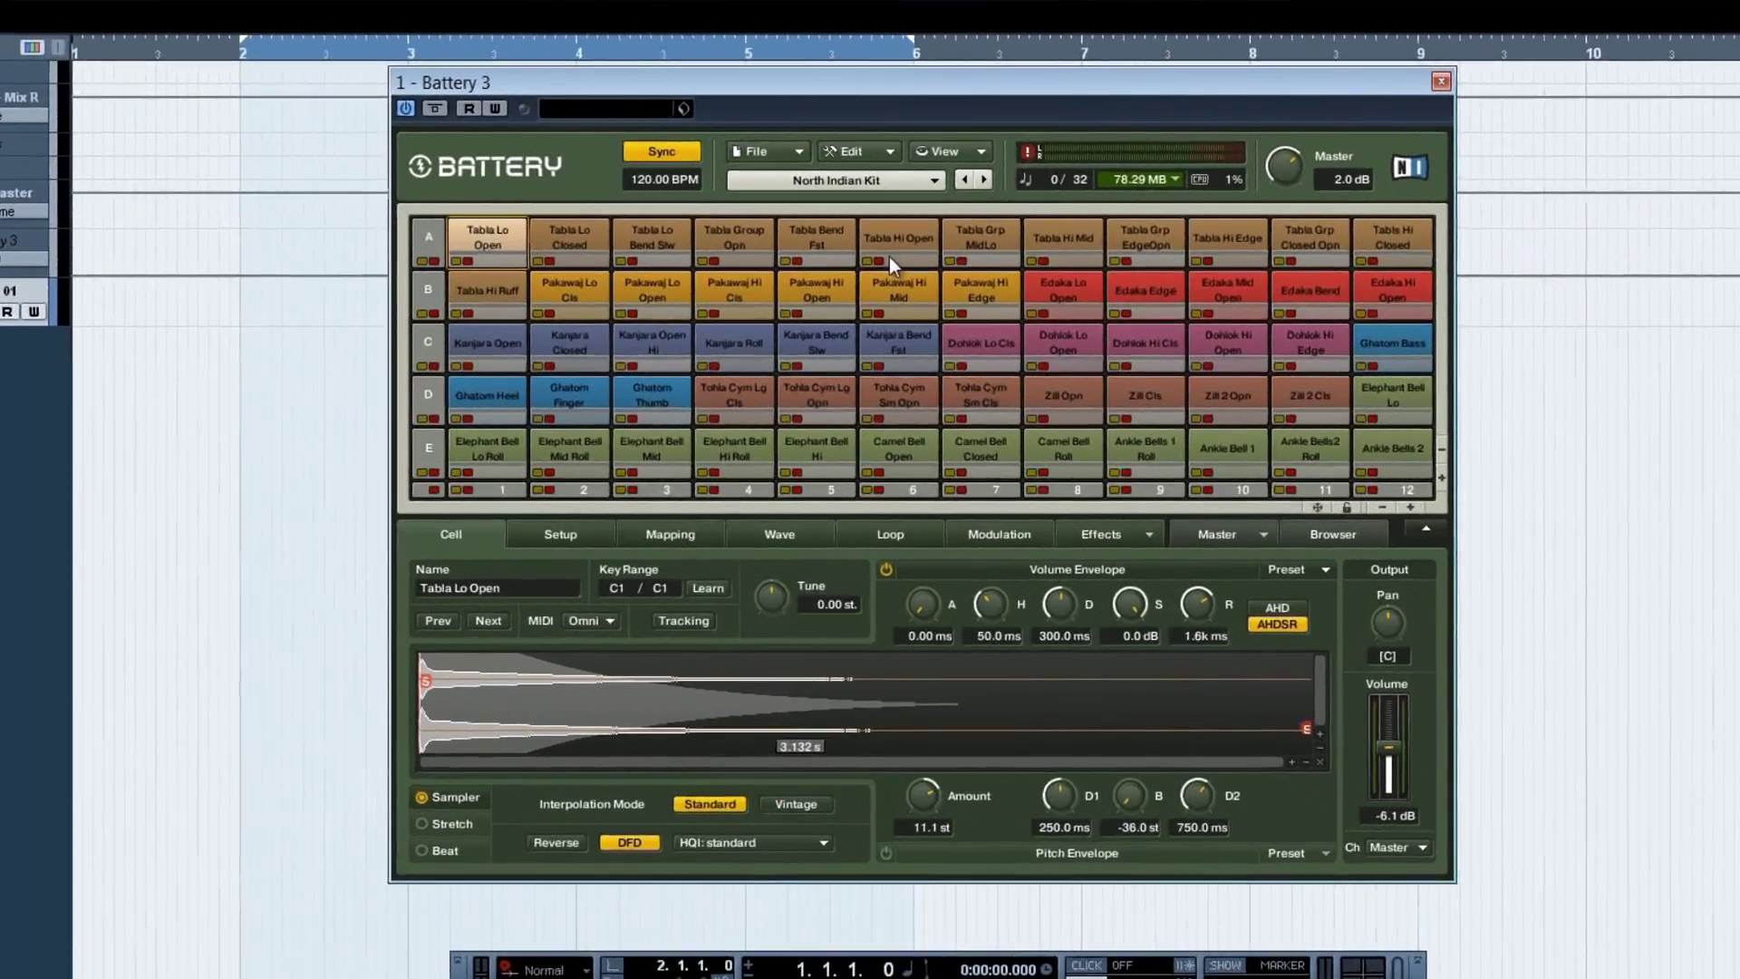
Show the Effects tab for the Tabla Lo Open cell, revealing Lo-fi, Saturator, EQ/Filter and Compressor
{"action": "mouse_move", "coordinate": [958, 285]}
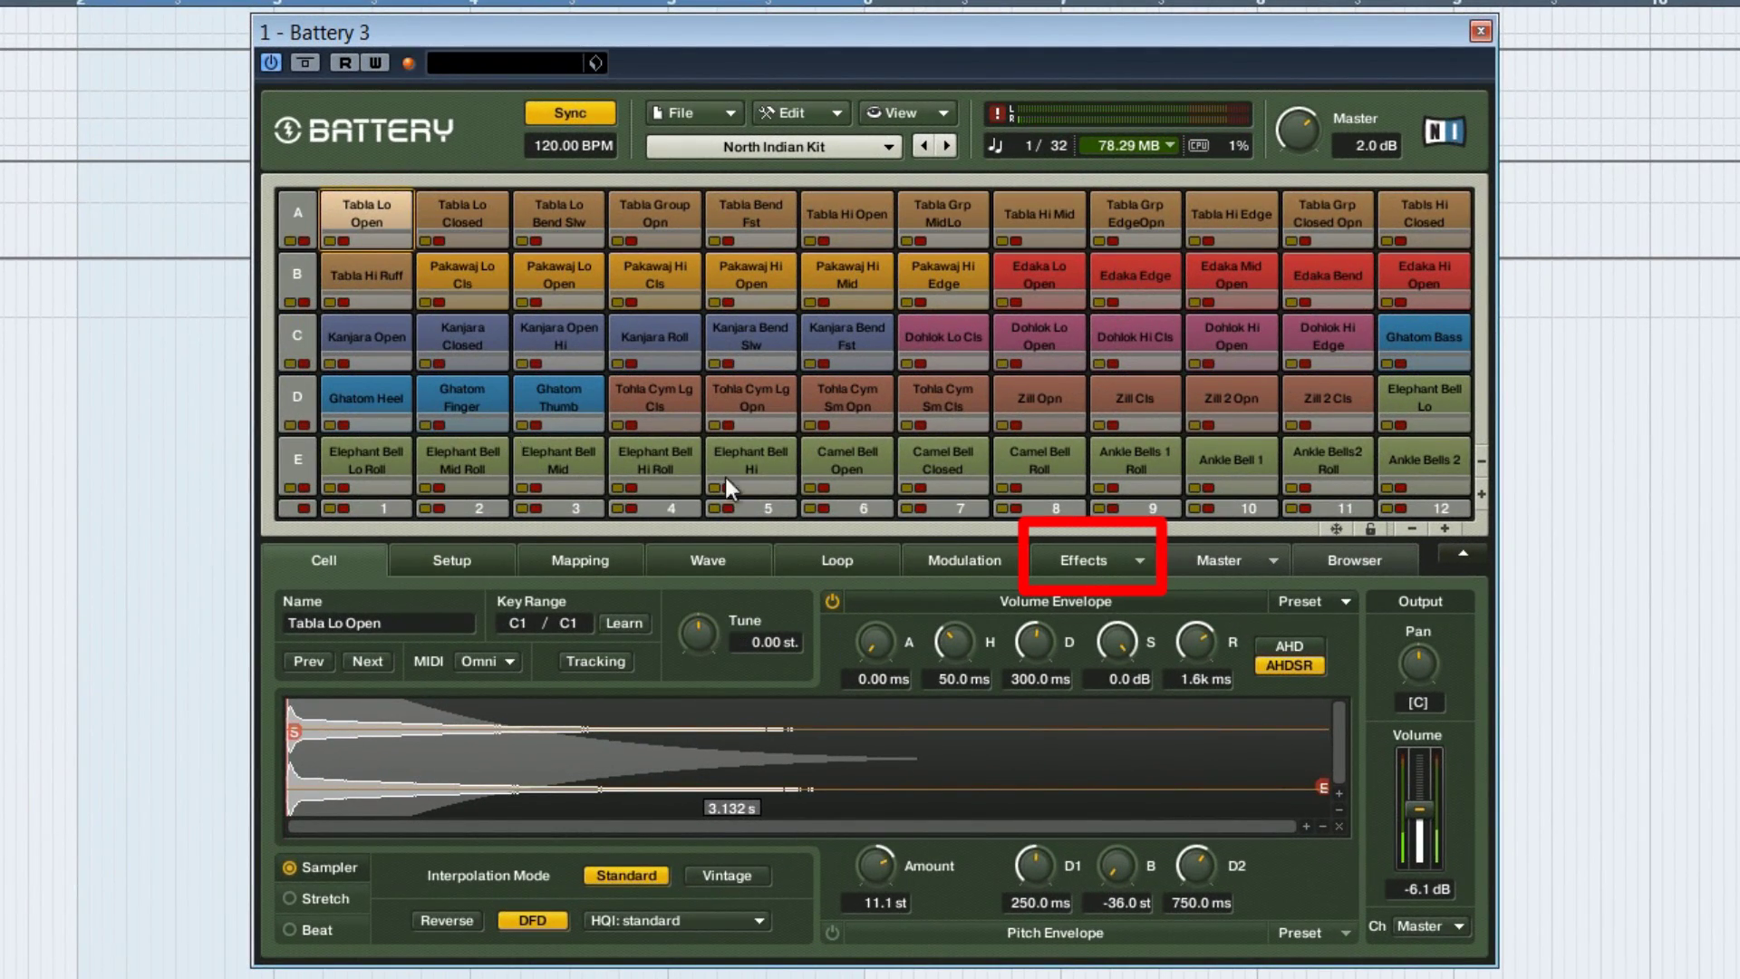
{"action": "left_click", "coordinate": [1092, 561]}
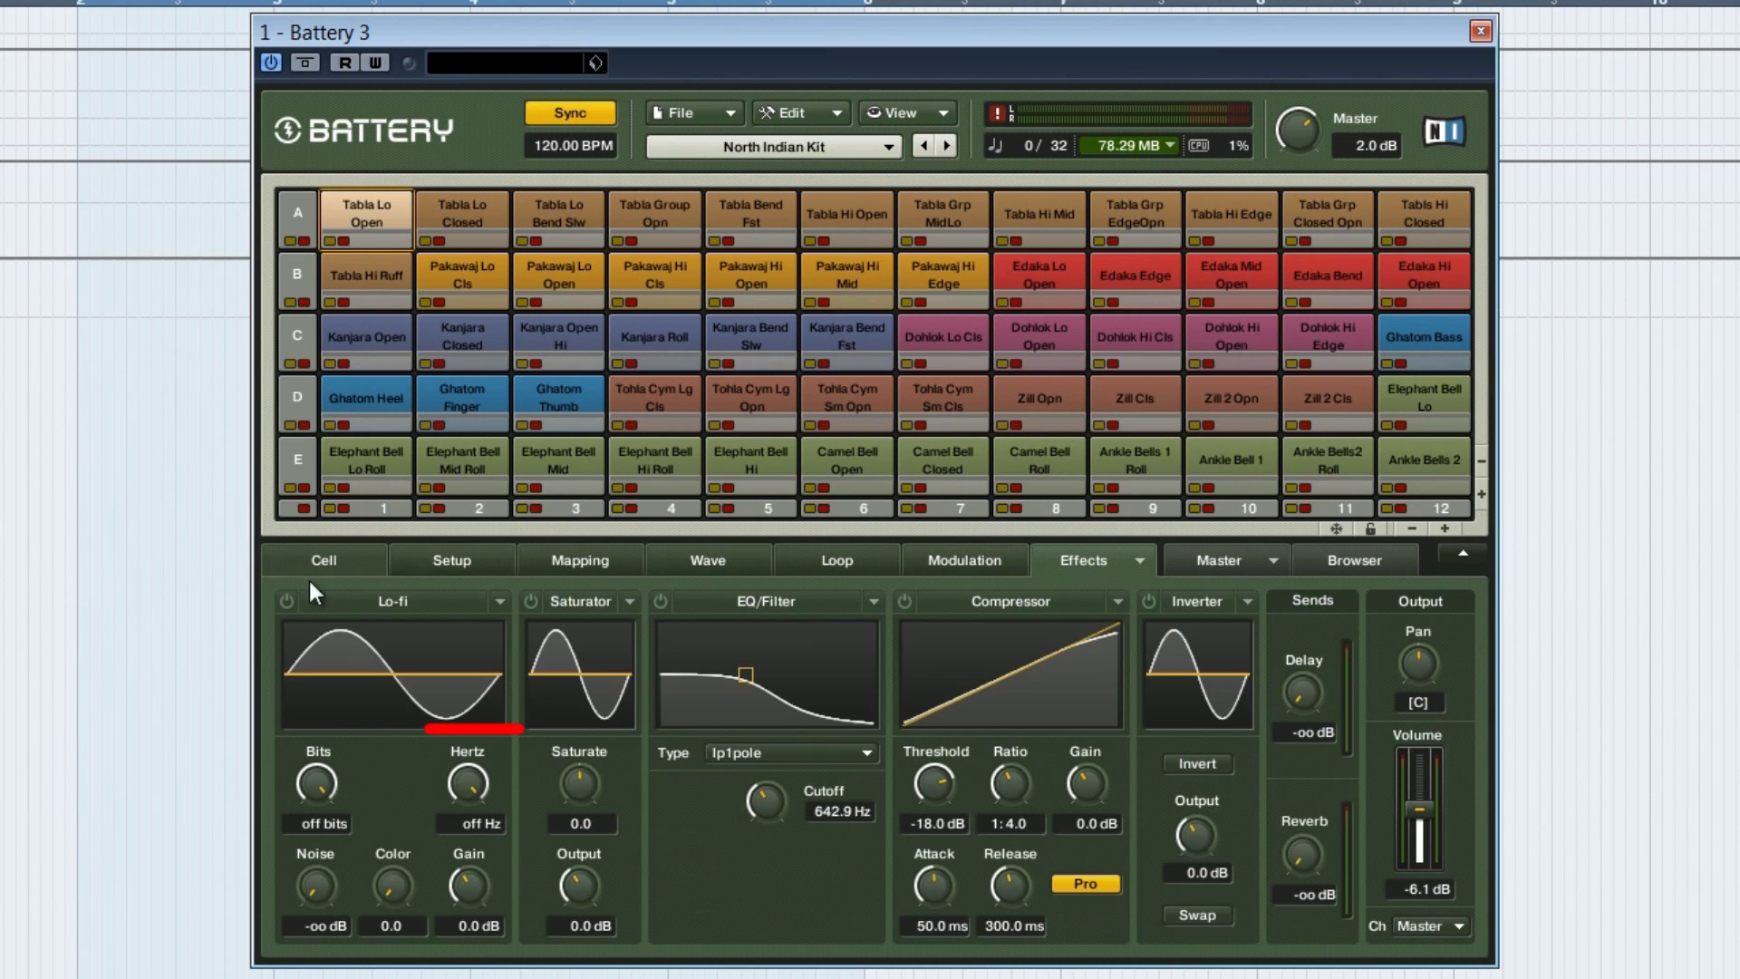
Turn down Lo-fi Bits and Hertz, then set Hertz to Learn MIDI CC# Automation
{"action": "left_click_drag", "start_coordinate": [317, 784], "coordinate": [362, 978]}
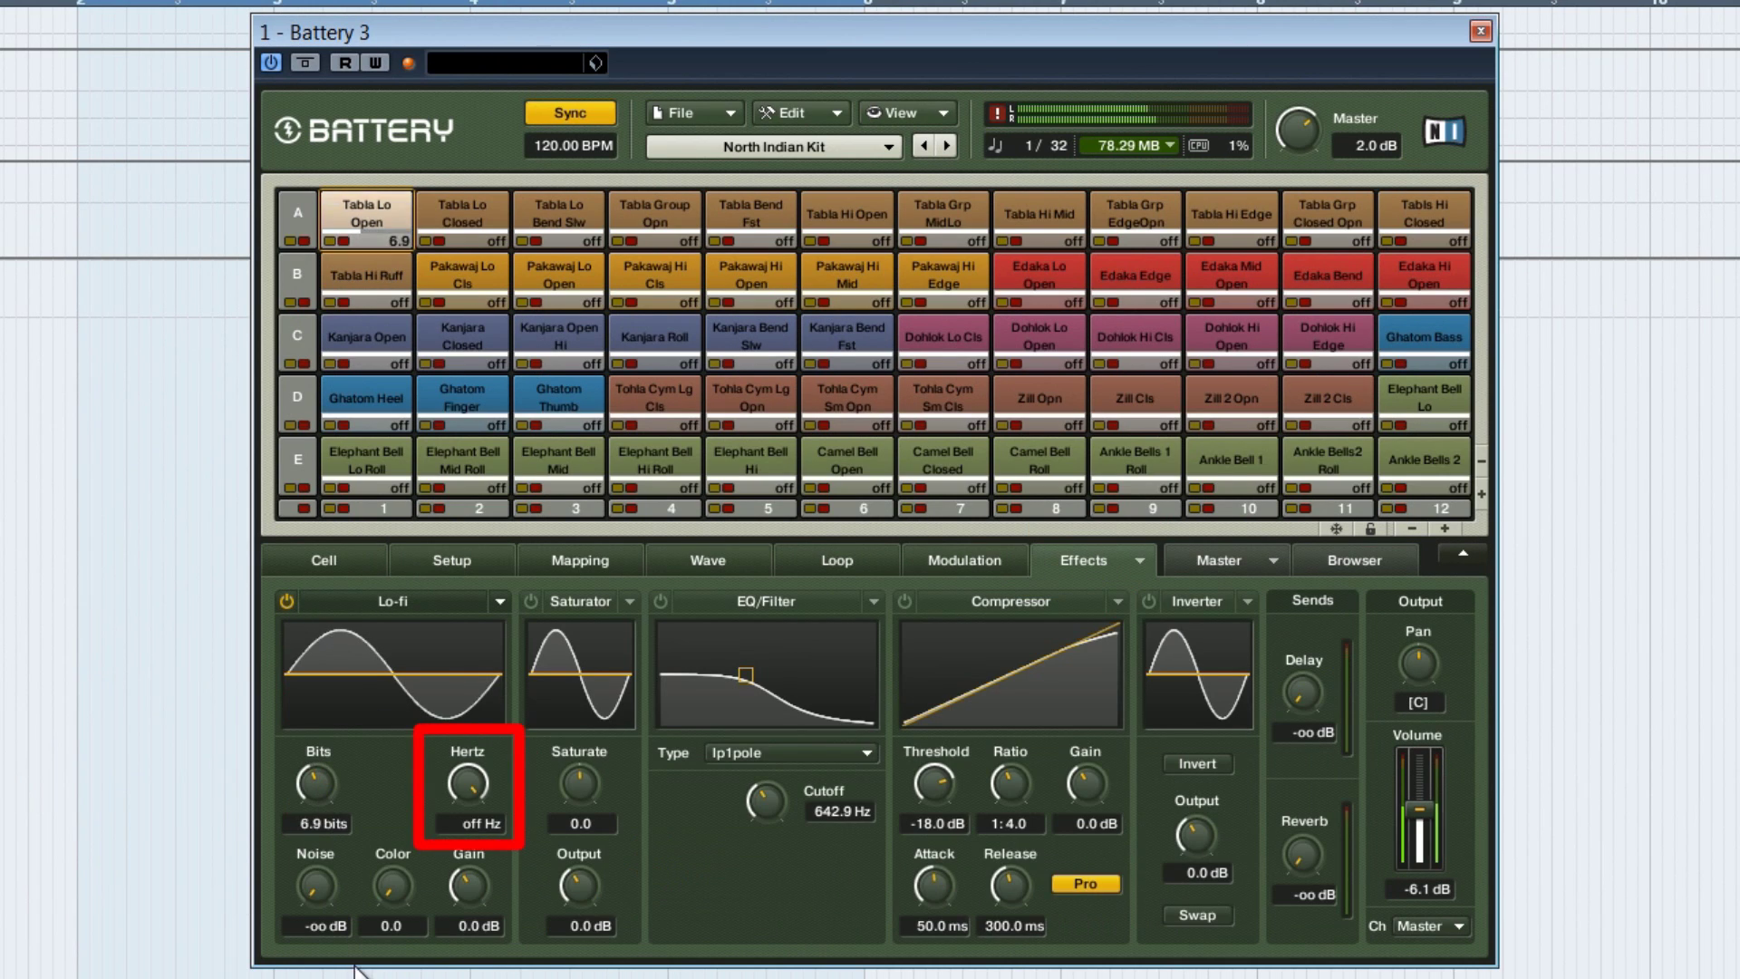
{"action": "left_click_drag", "start_coordinate": [467, 803], "coordinate": [485, 879]}
{"action": "right_click", "coordinate": [462, 786]}
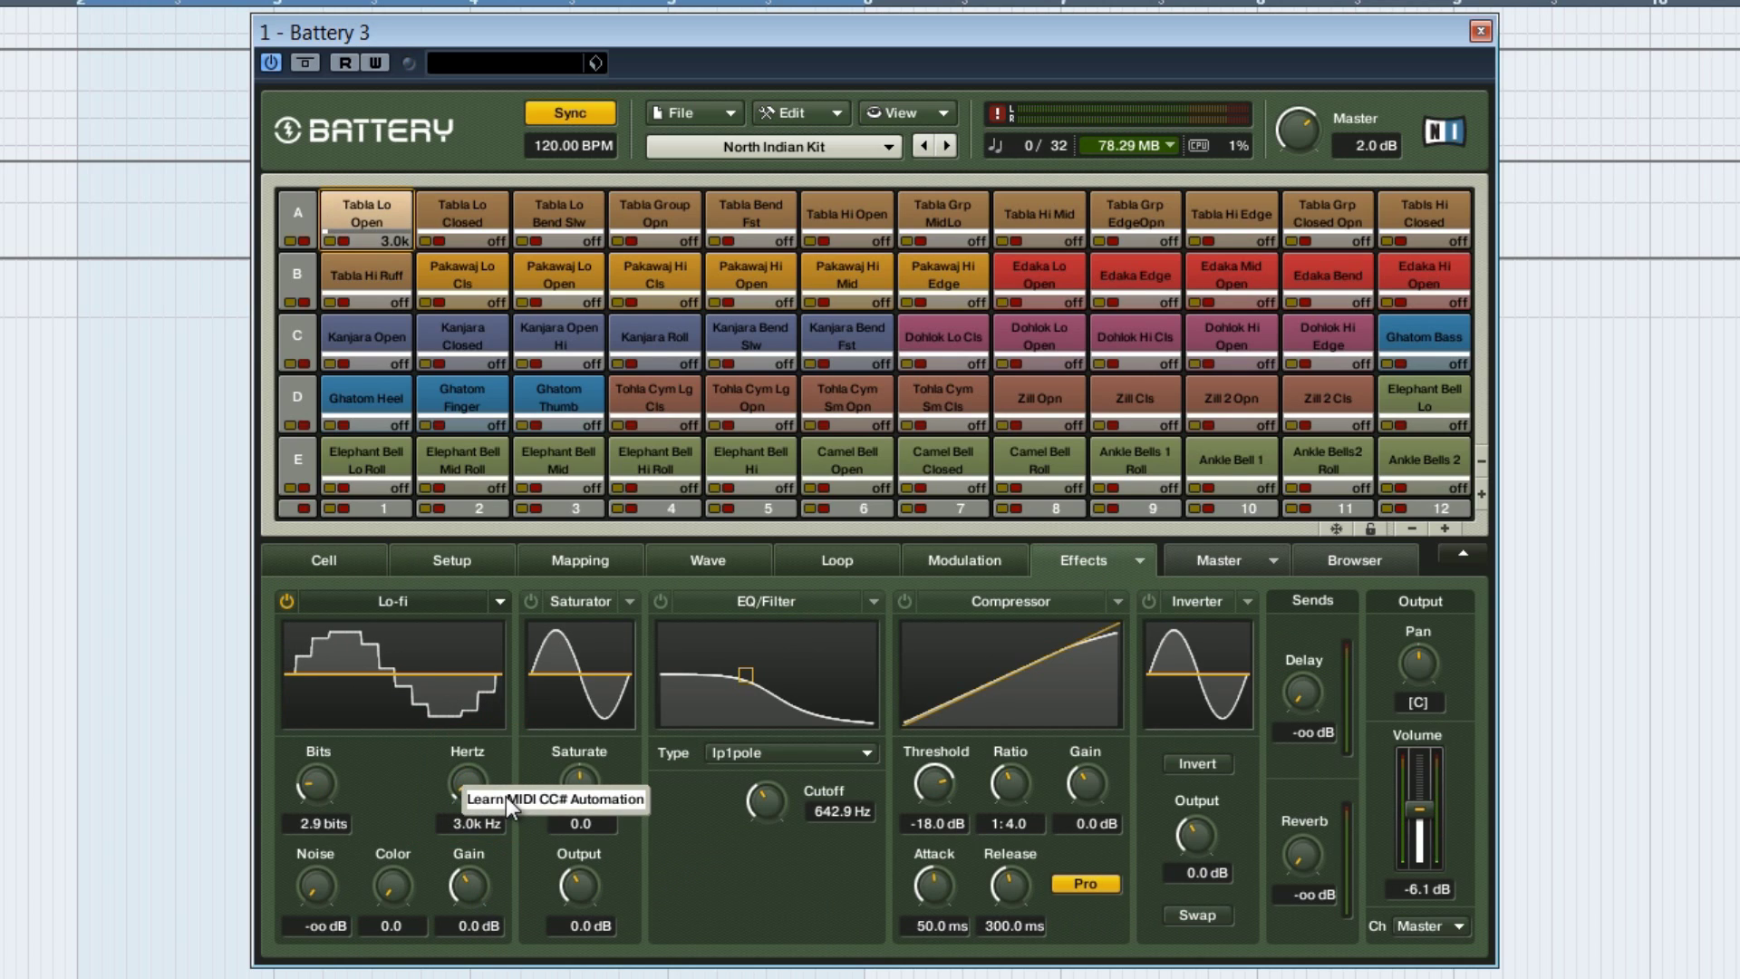
{"action": "left_click", "coordinate": [505, 797]}
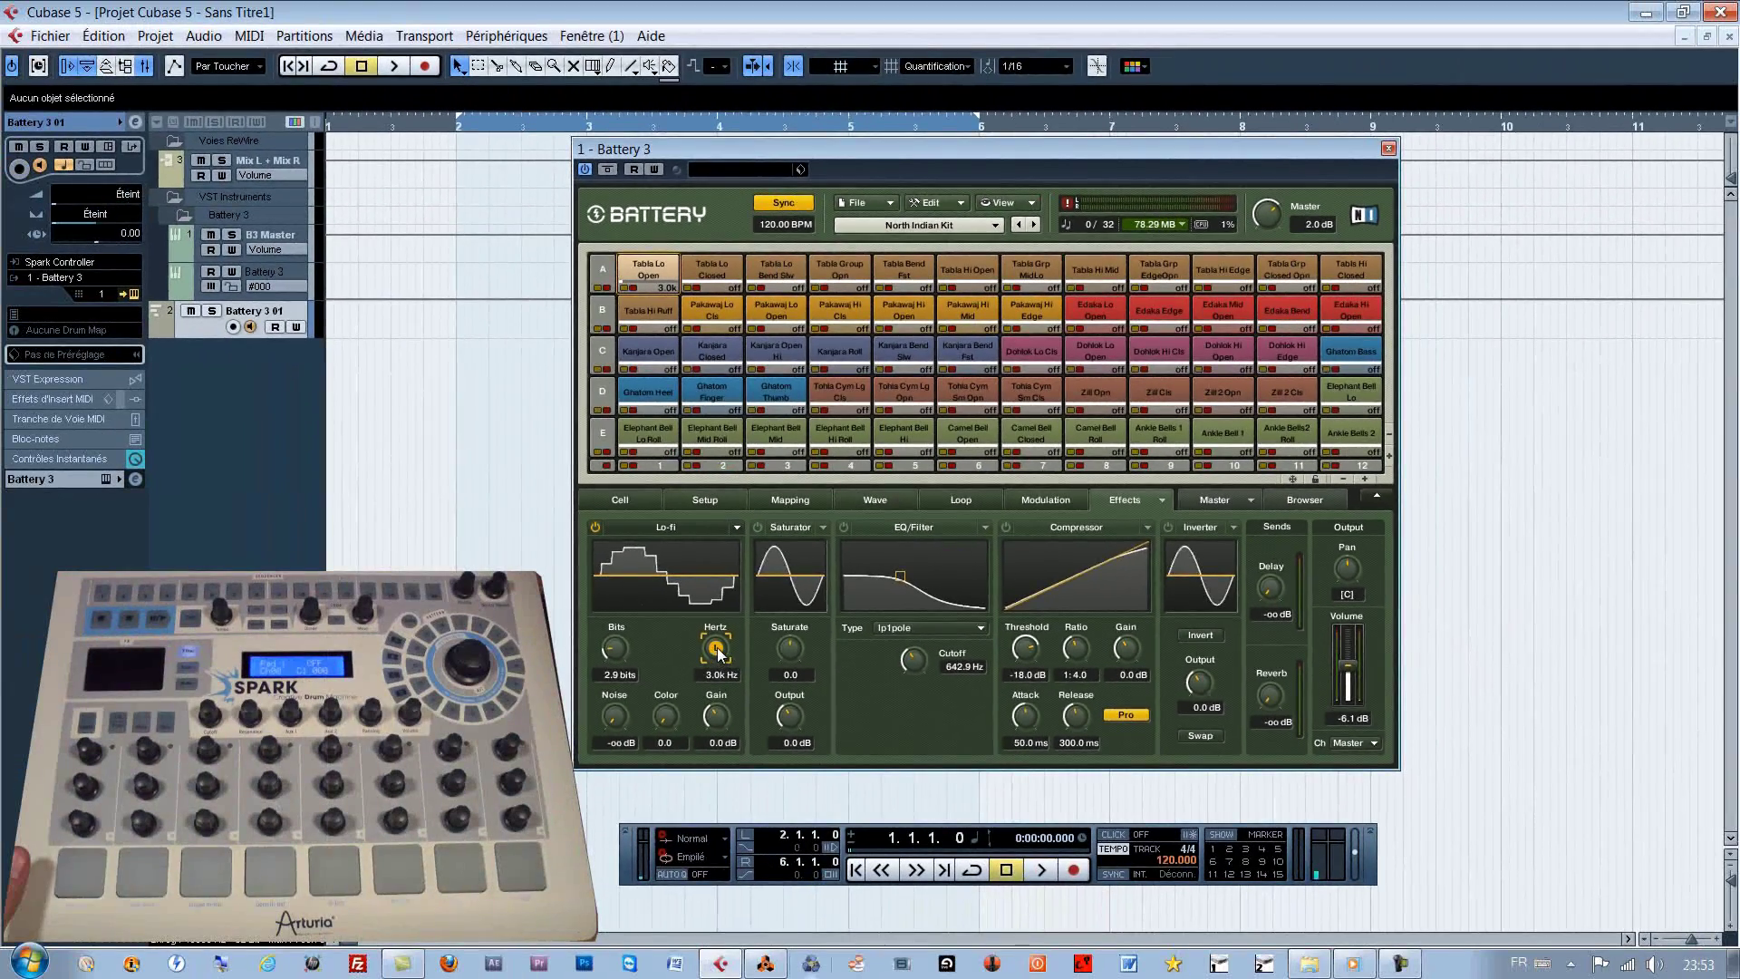